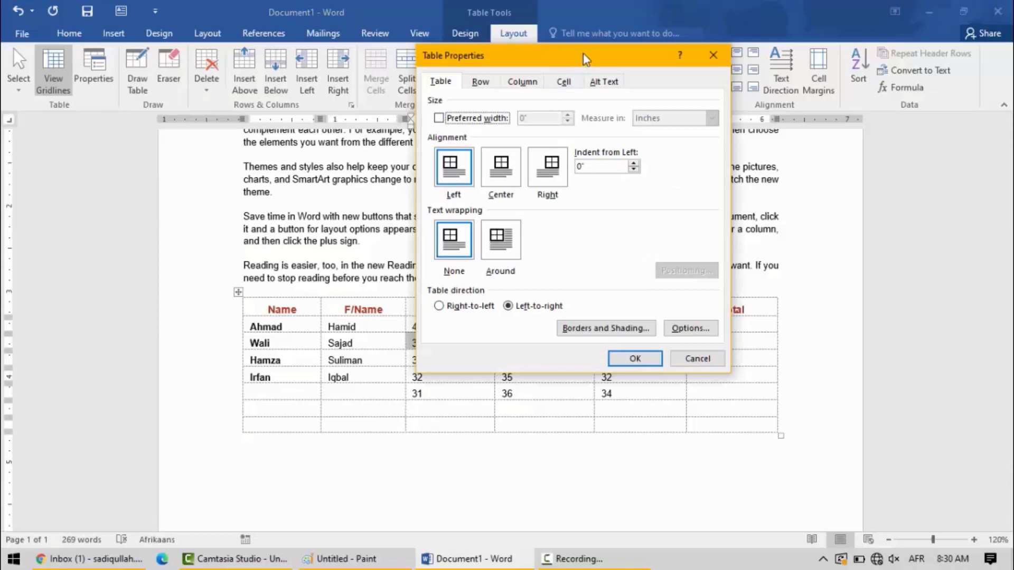
# - Set the table's alignment on the page to Right in the table properties and apply it
pyautogui.moveTo(583, 53); pyautogui.dragTo(594, 53)
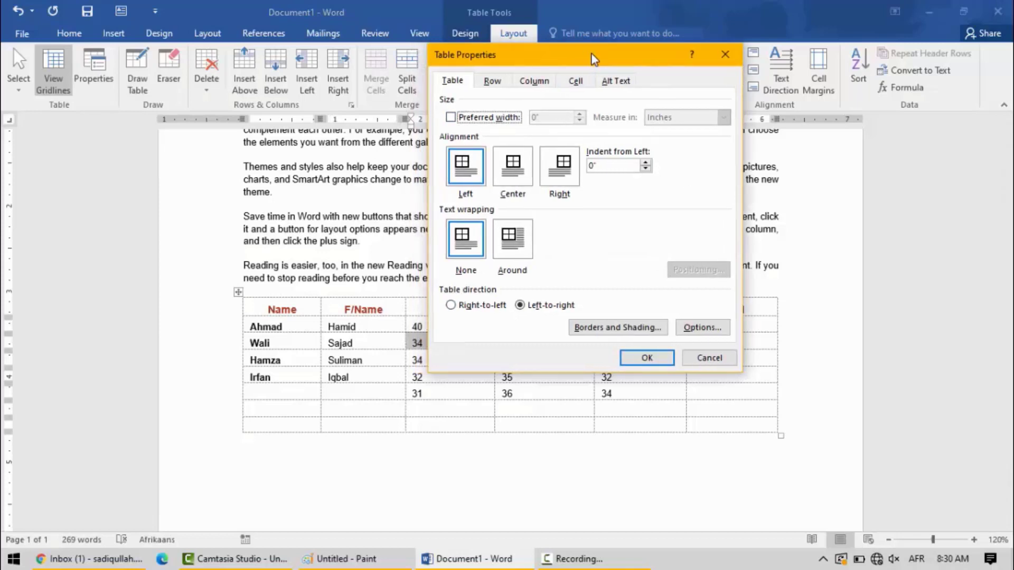
pyautogui.click(512, 178)
pyautogui.click(560, 172)
pyautogui.click(466, 171)
pyautogui.click(512, 174)
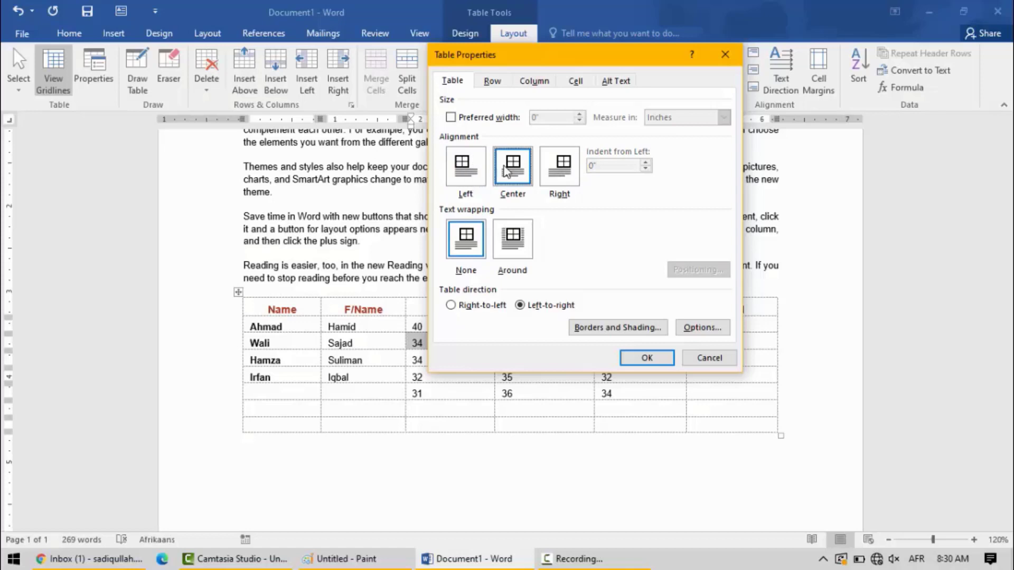
pyautogui.click(561, 169)
pyautogui.click(641, 364)
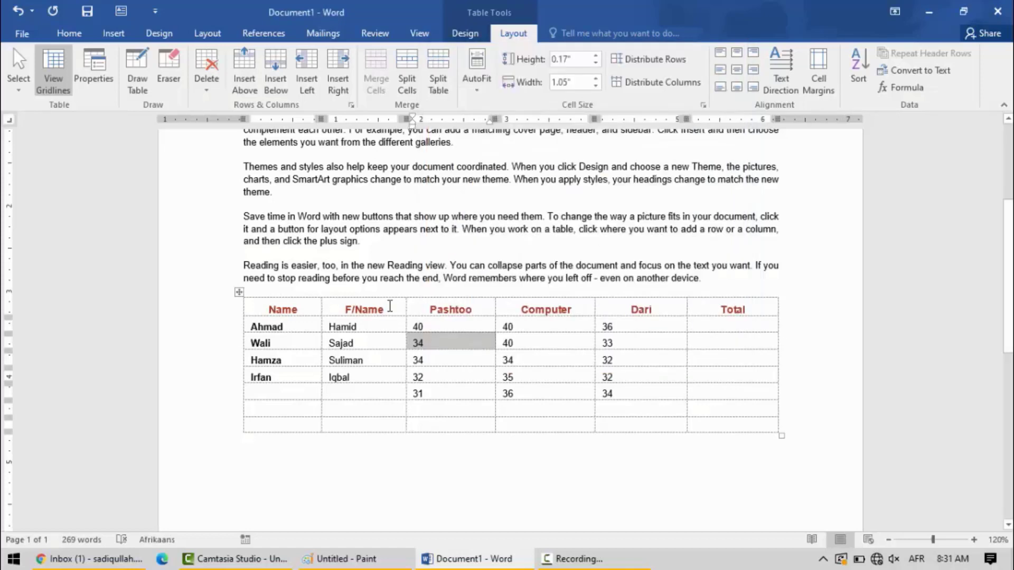
# - Fit the marks table's columns to their contents with AutoFit Contents
pyautogui.click(356, 348)
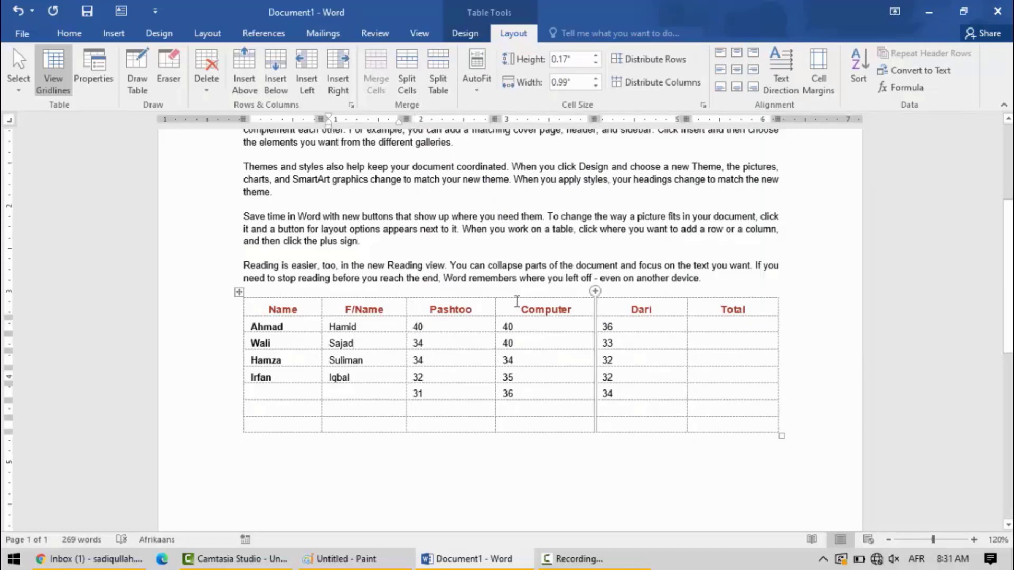
pyautogui.click(464, 329)
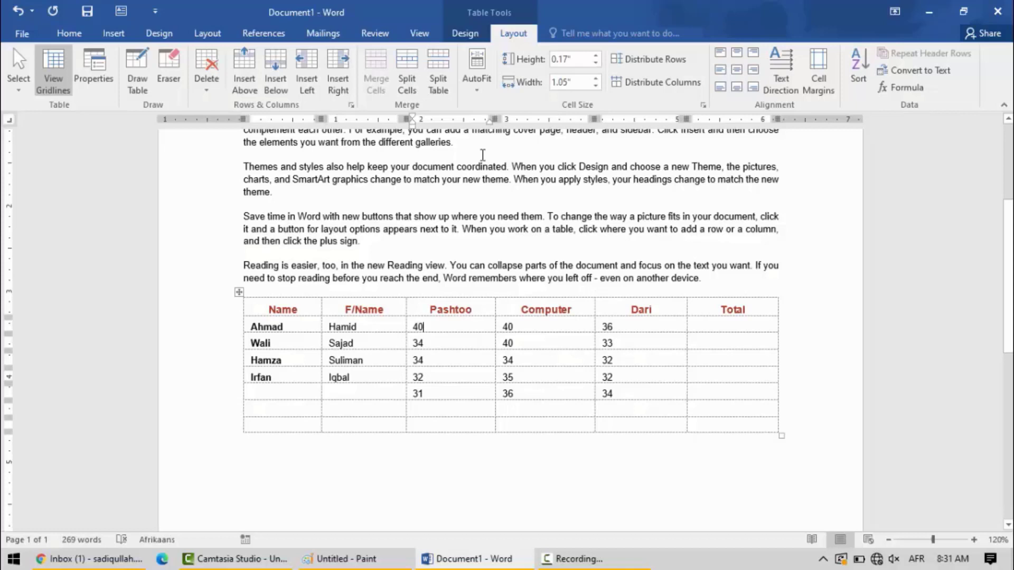
pyautogui.click(477, 85)
pyautogui.click(495, 106)
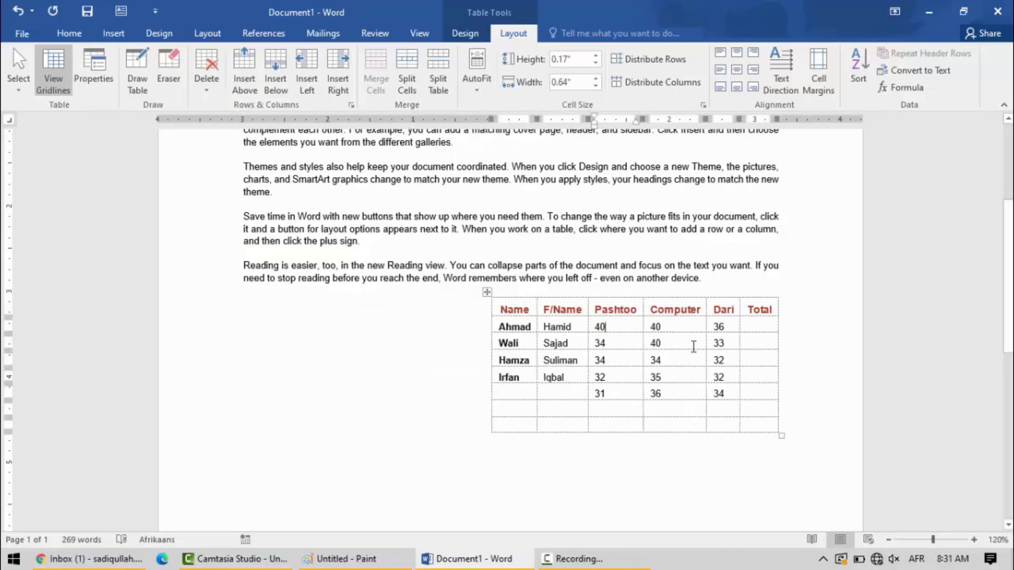
# - Insert the filler text "fsdfsfsf" in the Total heading to test the automatic column fit, and undo the insertion
pyautogui.click(483, 89)
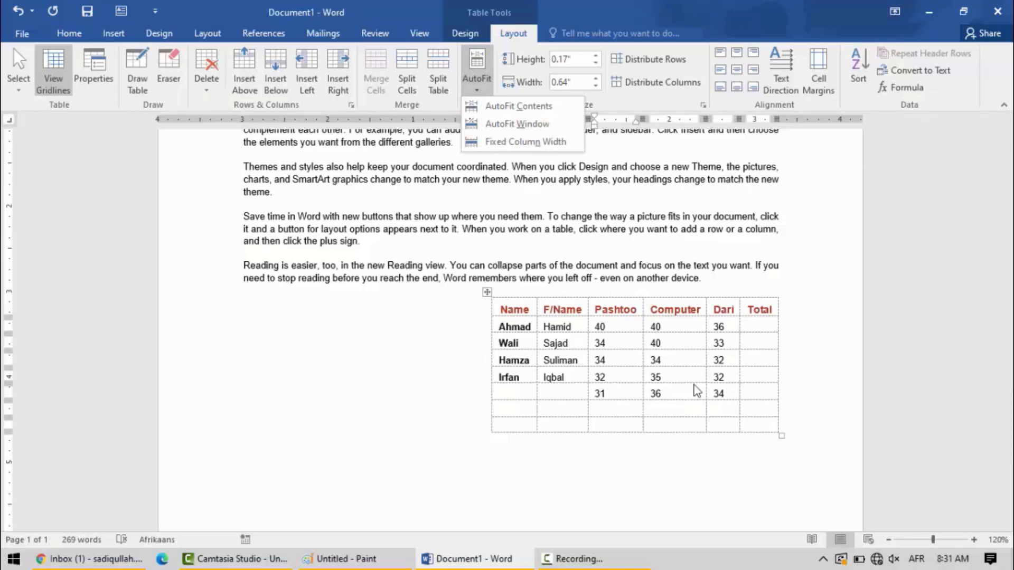
pyautogui.click(770, 310)
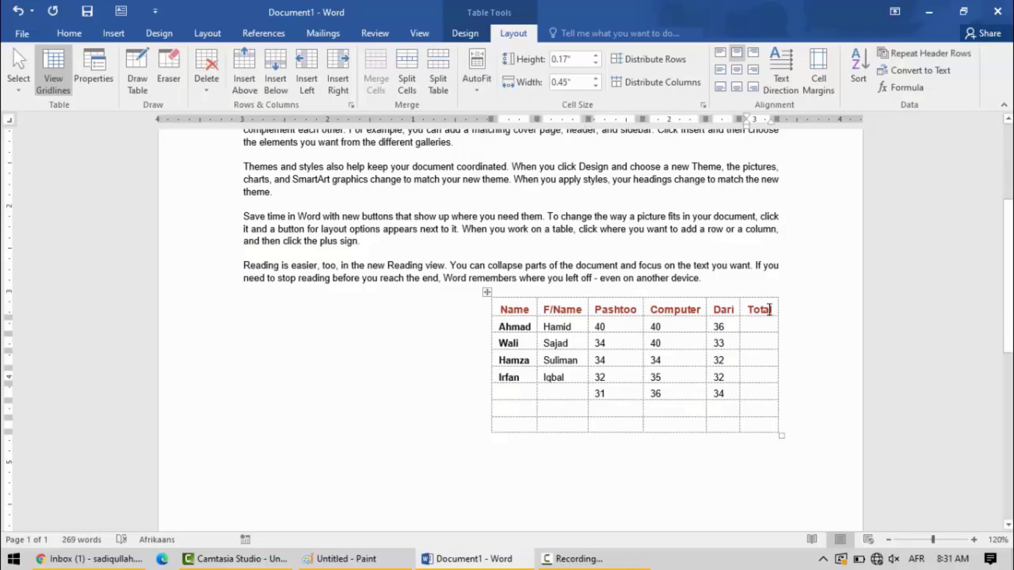
pyautogui.write('fsdfsfsf')
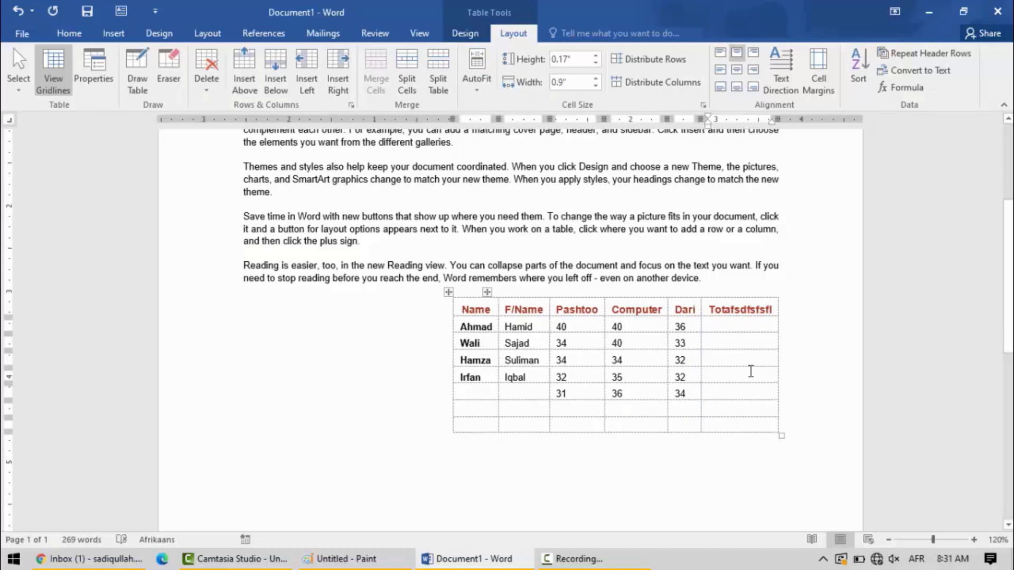
pyautogui.hotkey('ctrl', 'z')
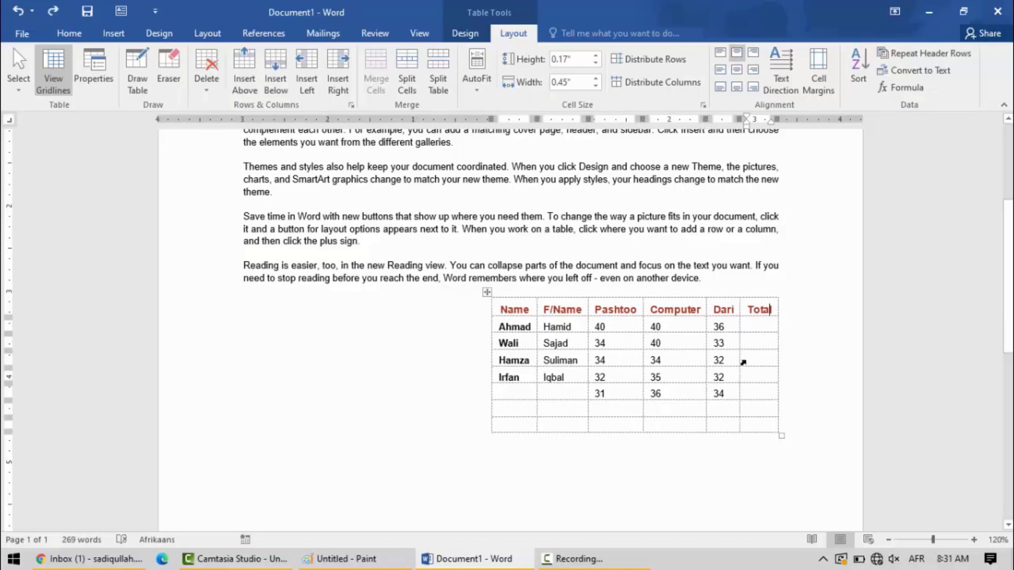
# - Fit the table to the window width and manually resize the Pashtoo, Computer, Dari and Total columns
pyautogui.click(480, 100)
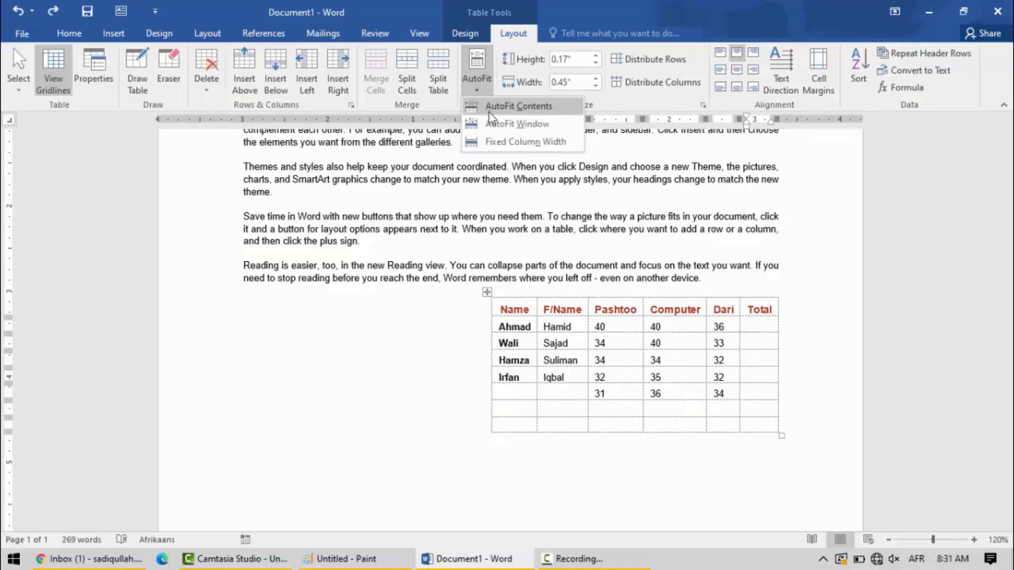
pyautogui.click(547, 123)
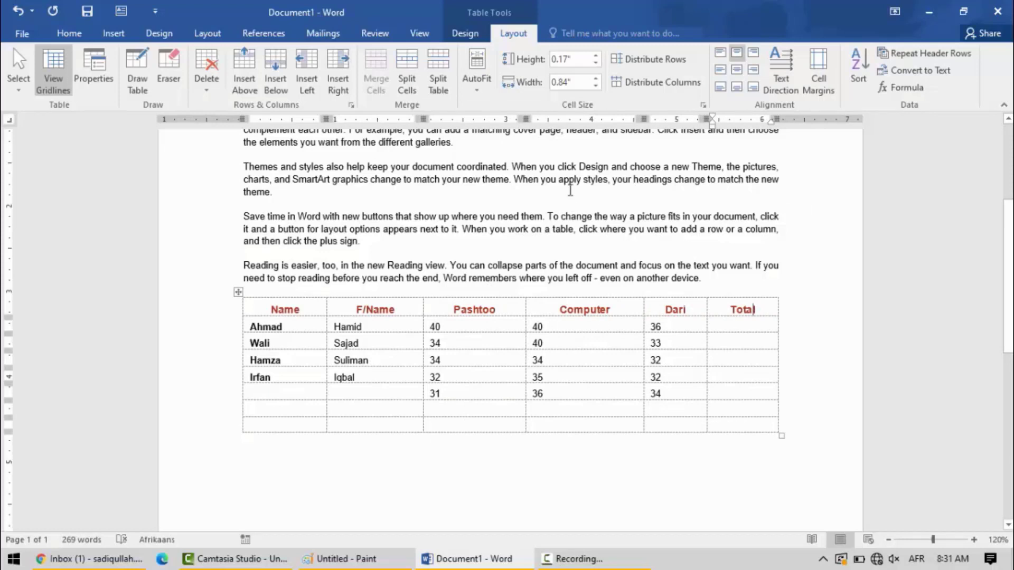
pyautogui.moveTo(527, 293)
pyautogui.moveTo(521, 310); pyautogui.dragTo(486, 309)
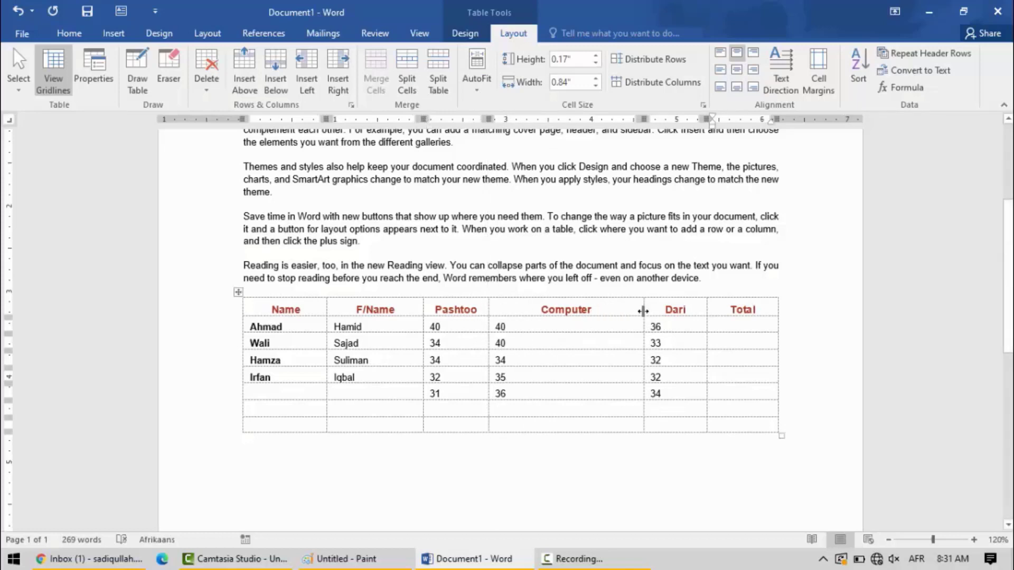
pyautogui.moveTo(642, 310); pyautogui.dragTo(589, 312)
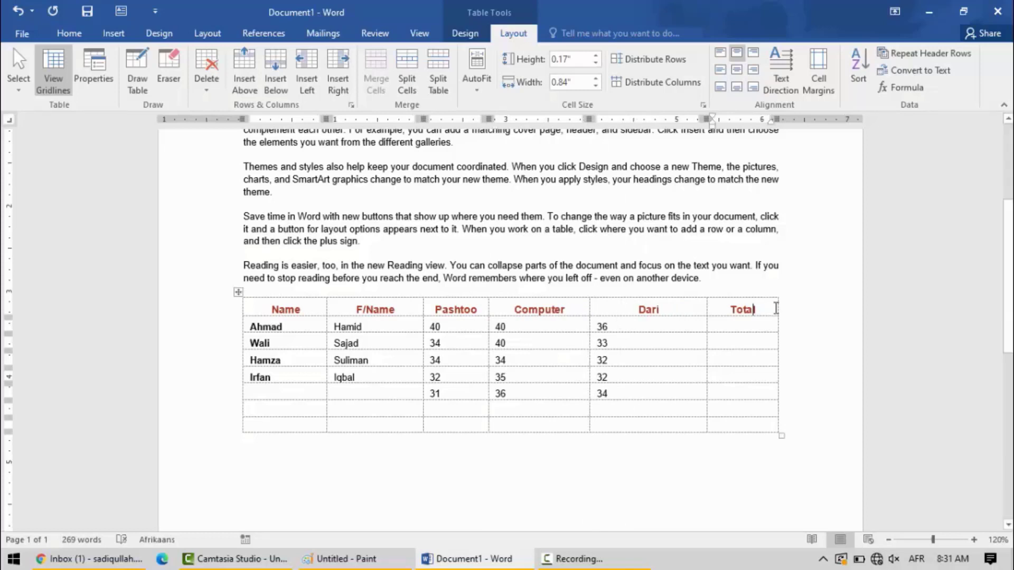
pyautogui.moveTo(780, 311); pyautogui.dragTo(676, 311)
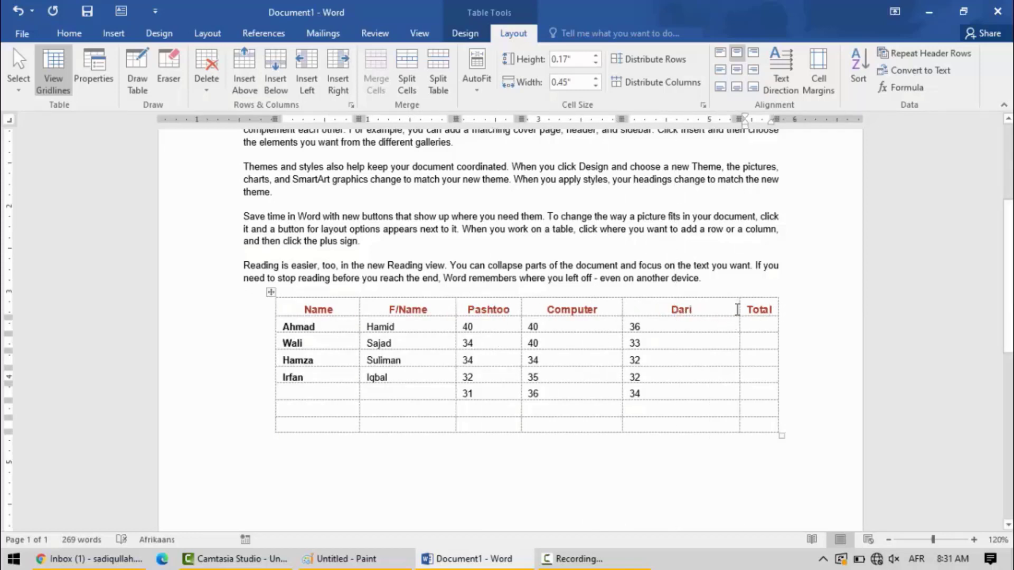
pyautogui.moveTo(740, 311); pyautogui.dragTo(681, 311)
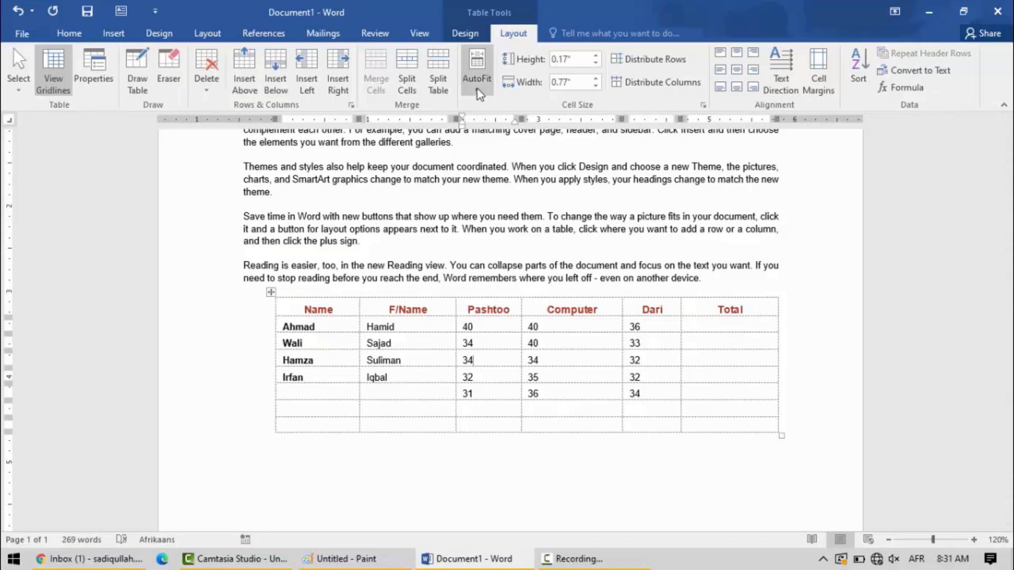
# - Apply Fixed Column Width to the table and append "gsfgfdsfdgsdsdgsdgfsdg" to the Pashtoo heading to test it
pyautogui.click(477, 87)
pyautogui.click(499, 141)
pyautogui.click(512, 316)
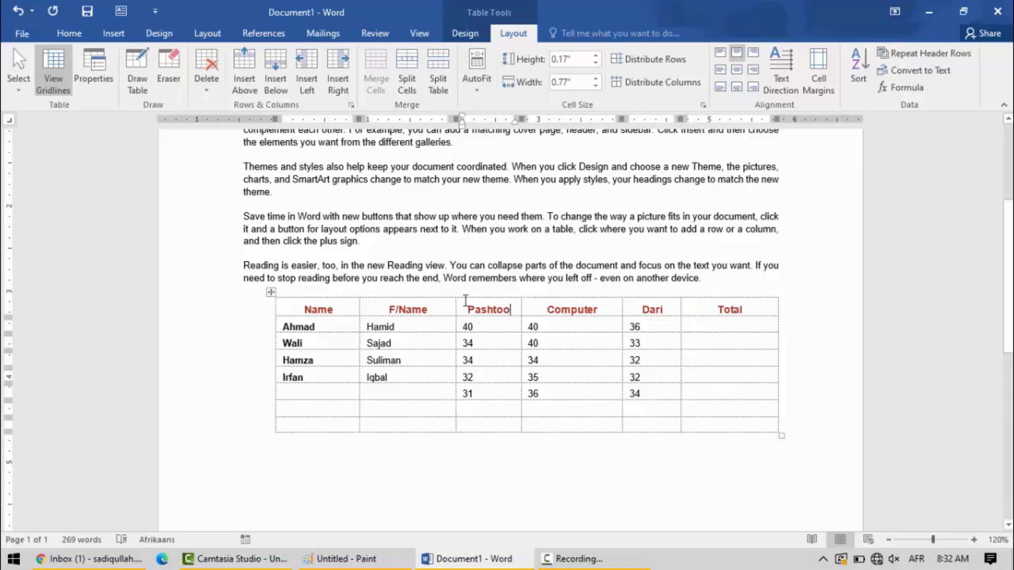
pyautogui.write('gsfgfdsfdgsdsdgs')
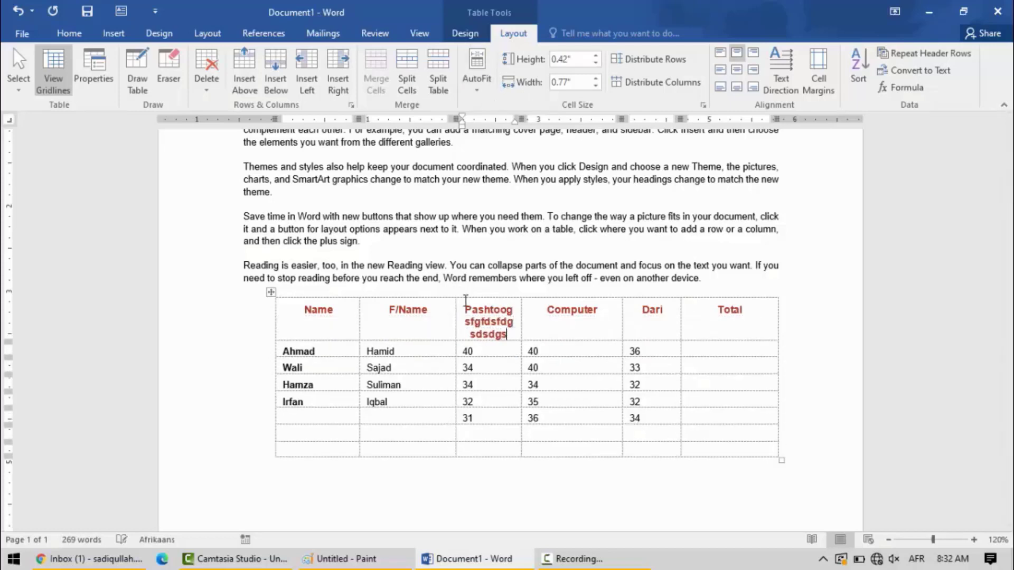
pyautogui.write('dgfsdg')
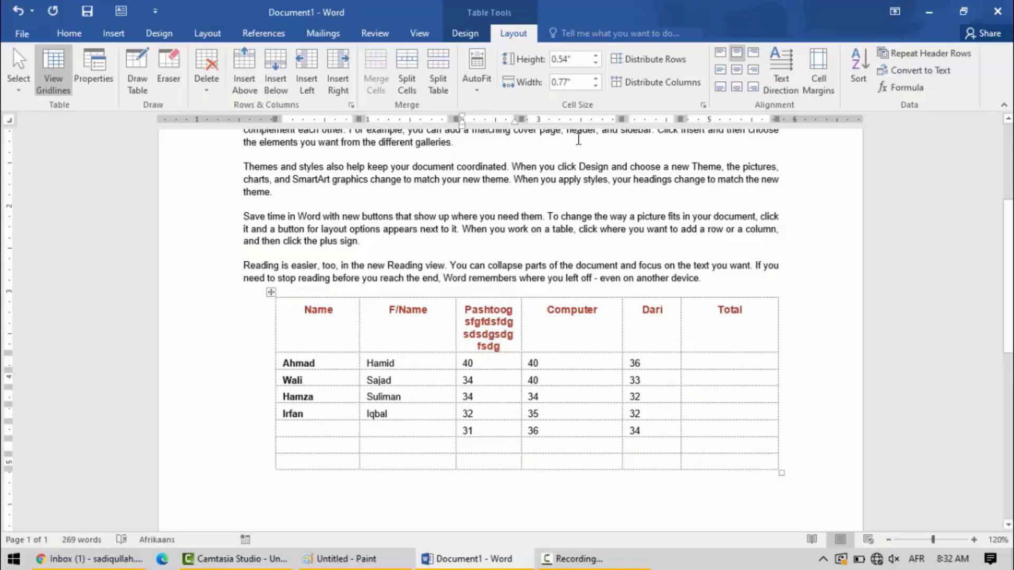
# - Apply AutoFit Contents to the table and delete the filler text after "Pashtoo" in the heading
pyautogui.click(475, 94)
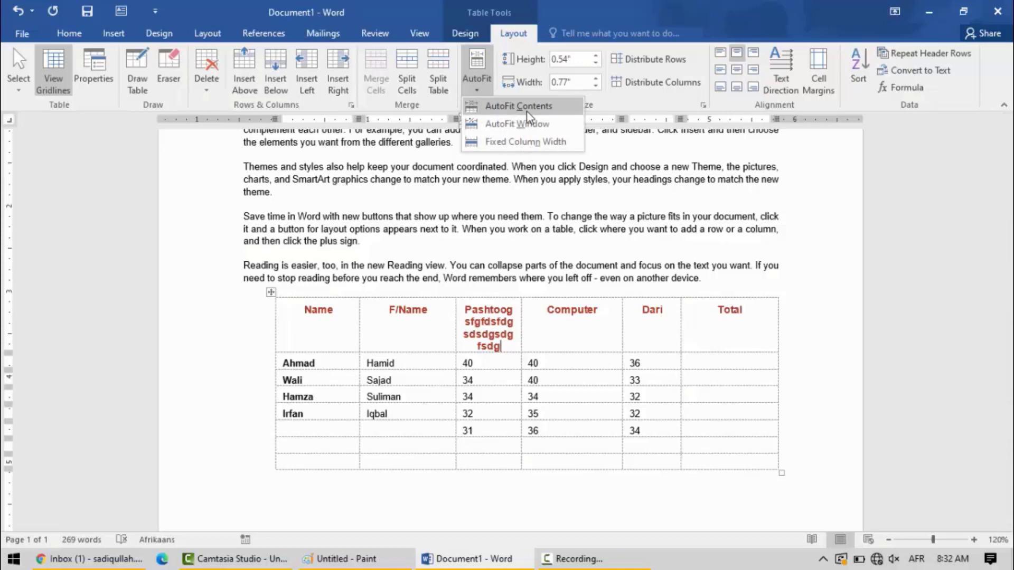
pyautogui.click(501, 108)
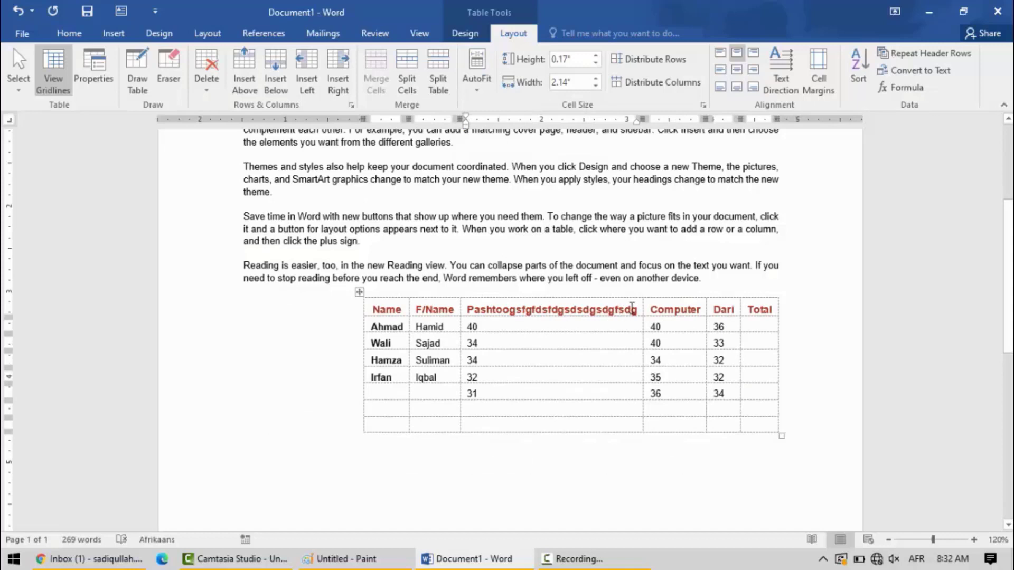
pyautogui.moveTo(635, 310); pyautogui.dragTo(523, 311)
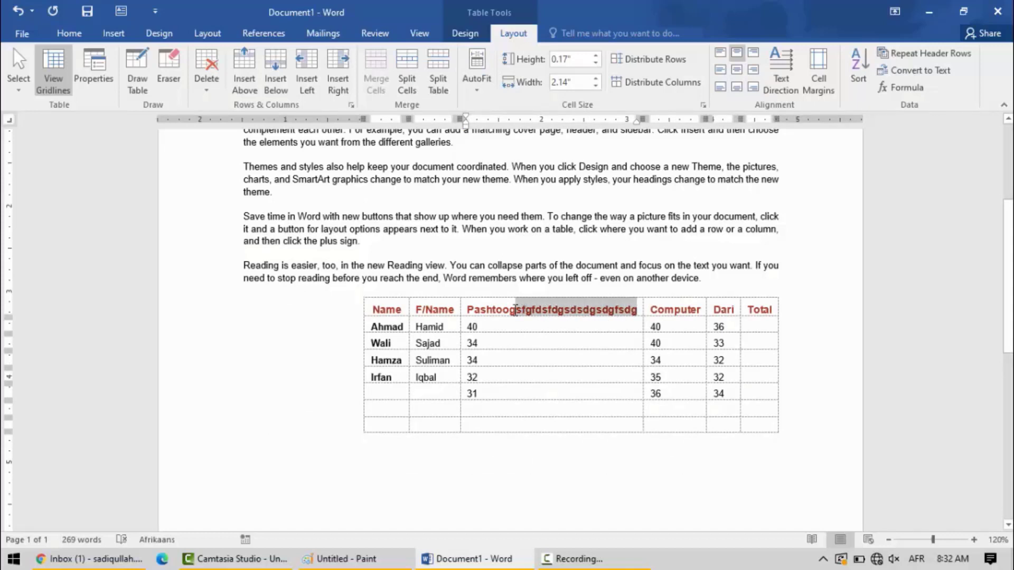
pyautogui.moveTo(509, 313); pyautogui.dragTo(507, 312)
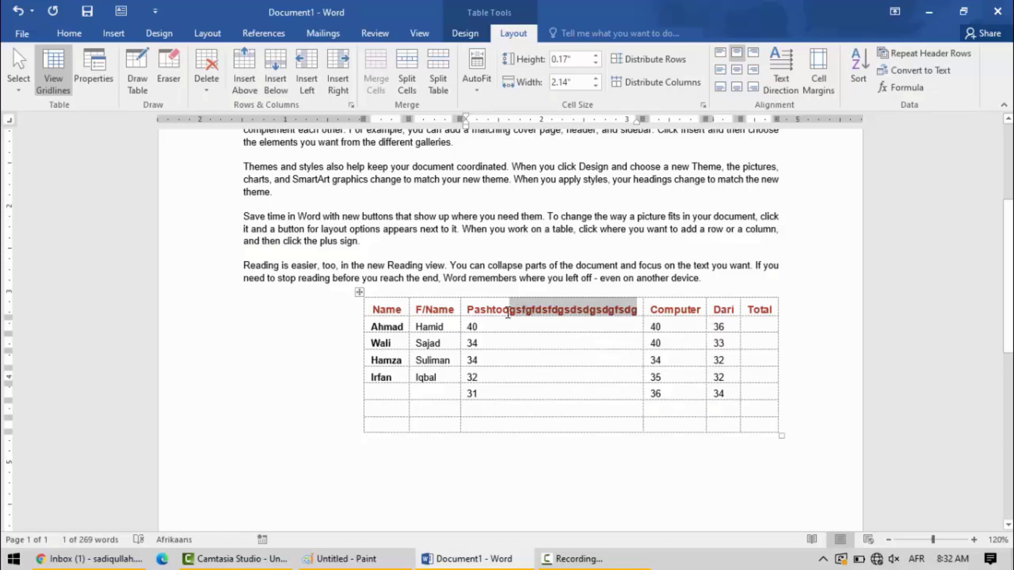
pyautogui.press('Delete')
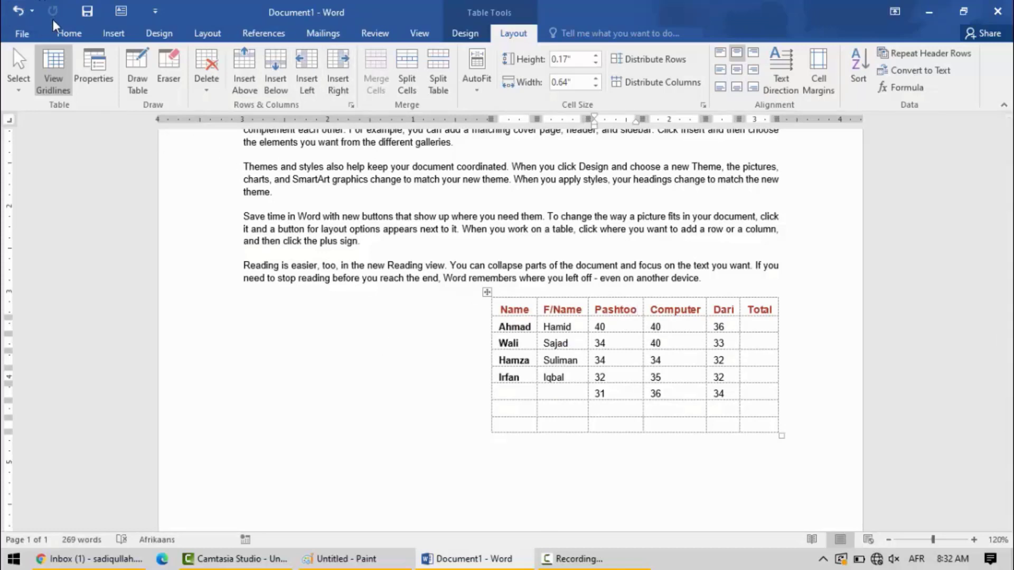
# - Set the table's alignment to Center in the table properties and apply it
pyautogui.click(94, 72)
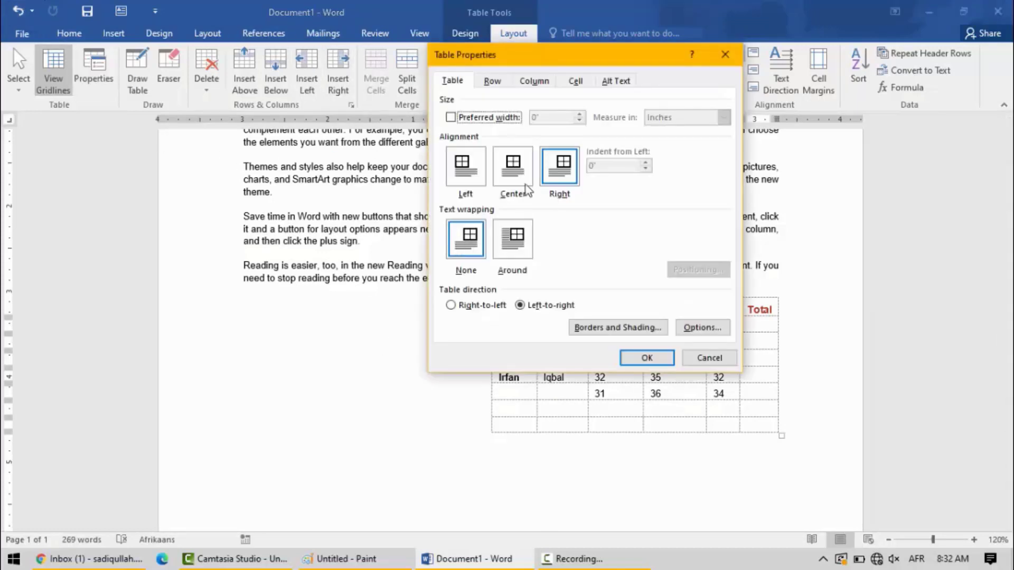
pyautogui.click(527, 188)
pyautogui.click(645, 357)
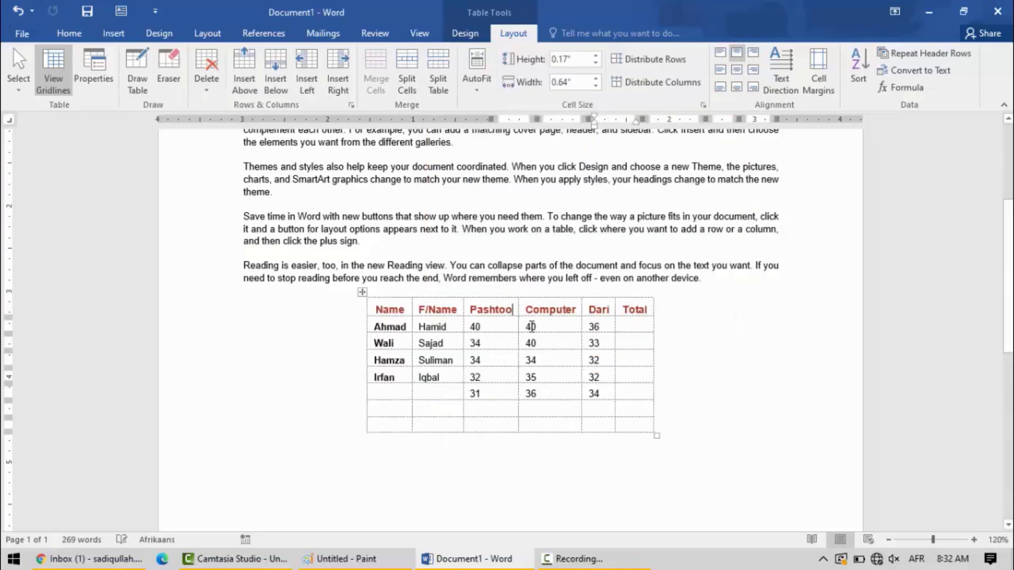
# - Change the table's alignment to Left in the table properties and apply it
pyautogui.click(90, 69)
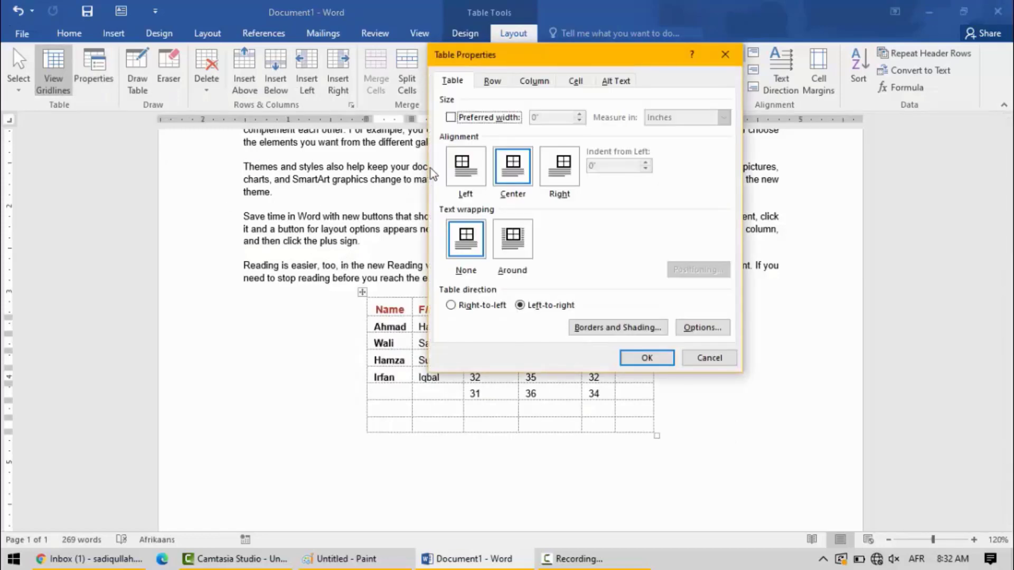
pyautogui.click(466, 166)
pyautogui.click(634, 355)
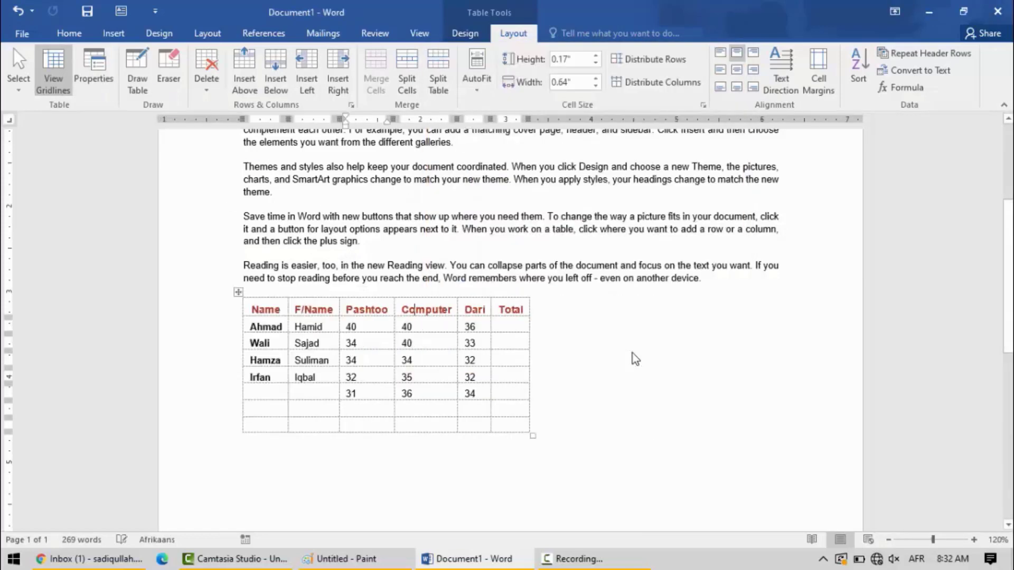
# - Set the table's text wrapping to Around and review the setting in the table properties
pyautogui.click(93, 69)
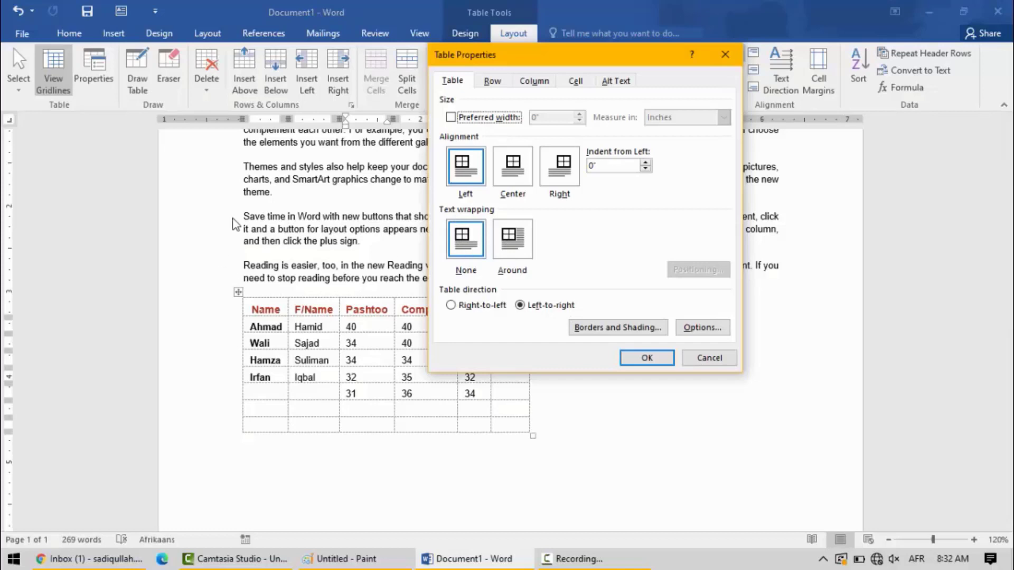
pyautogui.click(515, 245)
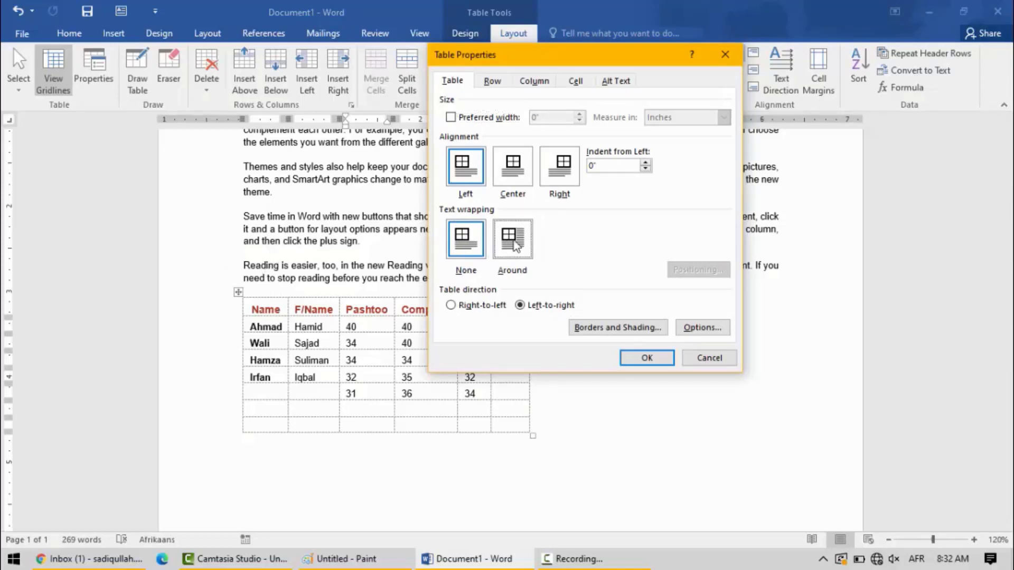
pyautogui.click(641, 359)
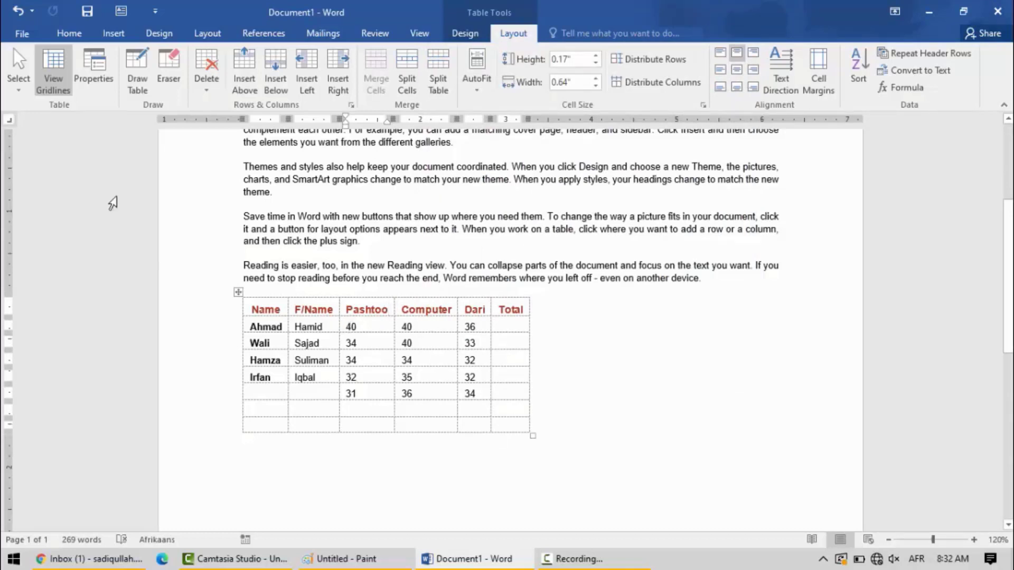
pyautogui.click(104, 70)
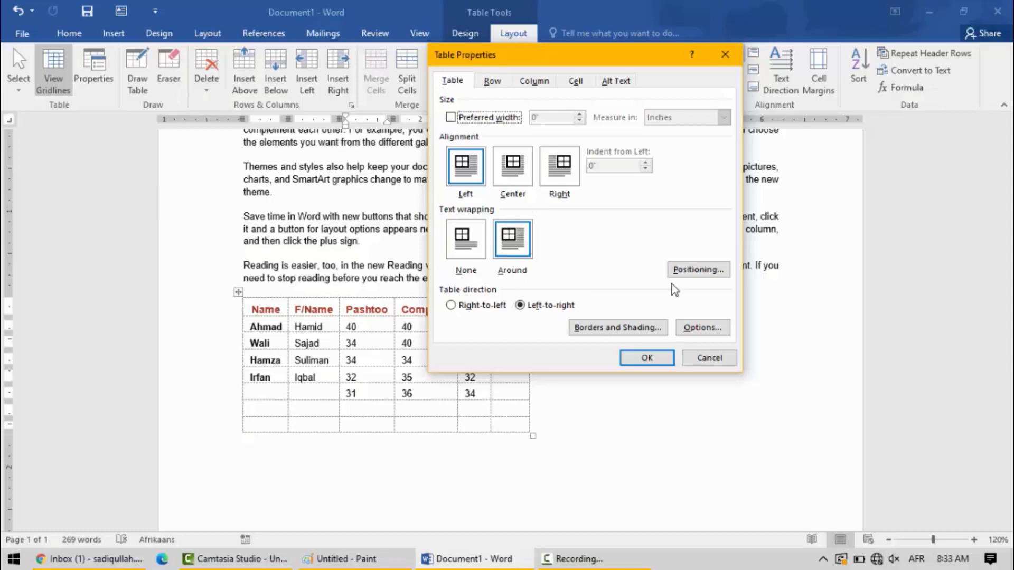
pyautogui.click(666, 361)
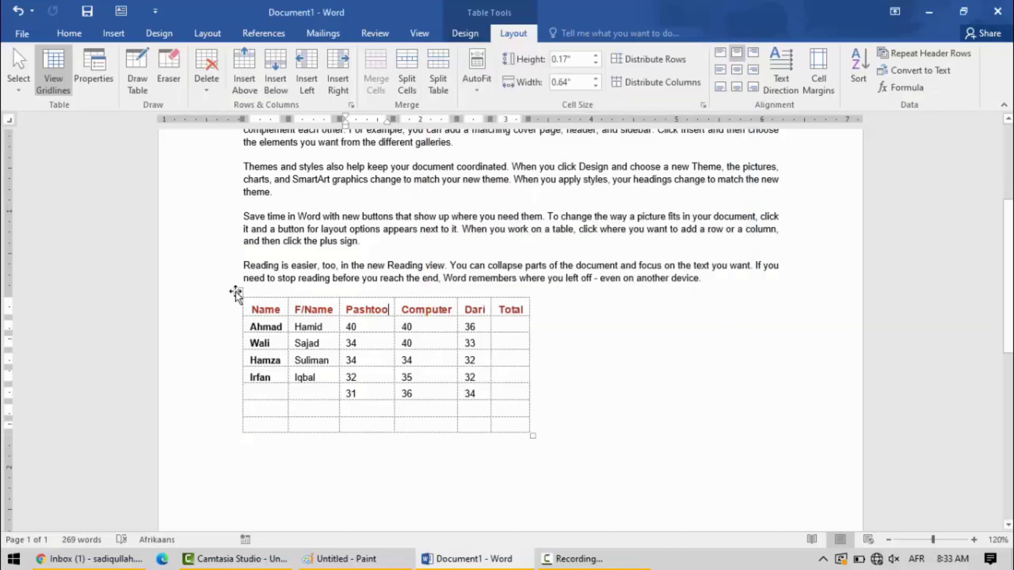
# - Move the whole table up into the body paragraphs so that the text wraps around it
pyautogui.moveTo(241, 292); pyautogui.dragTo(432, 179)
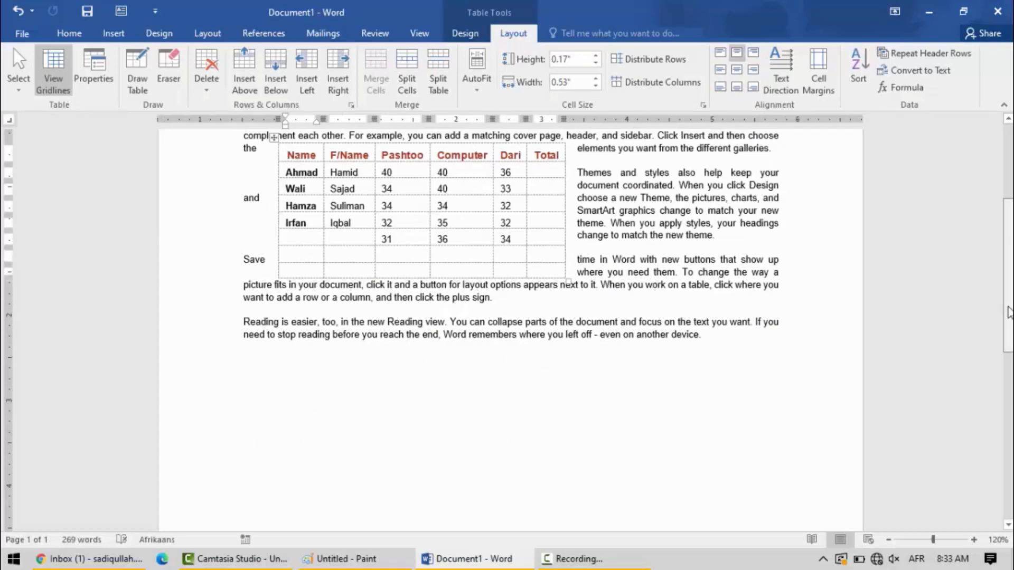
pyautogui.moveTo(1007, 315); pyautogui.dragTo(1007, 264)
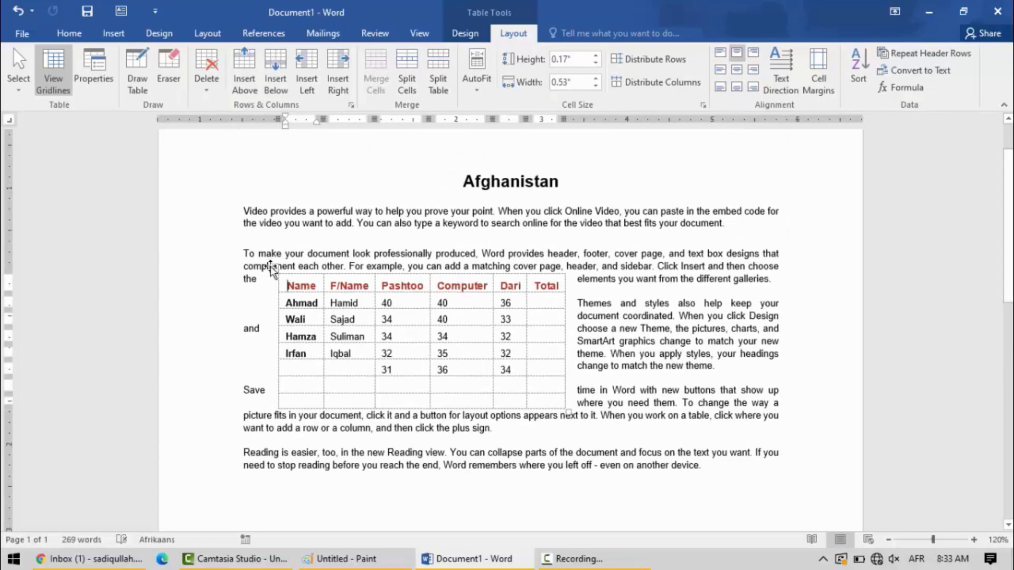
# - Move the table directly under the title at the left margin so the first paragraphs wrap beside it
pyautogui.moveTo(273, 268); pyautogui.dragTo(235, 199)
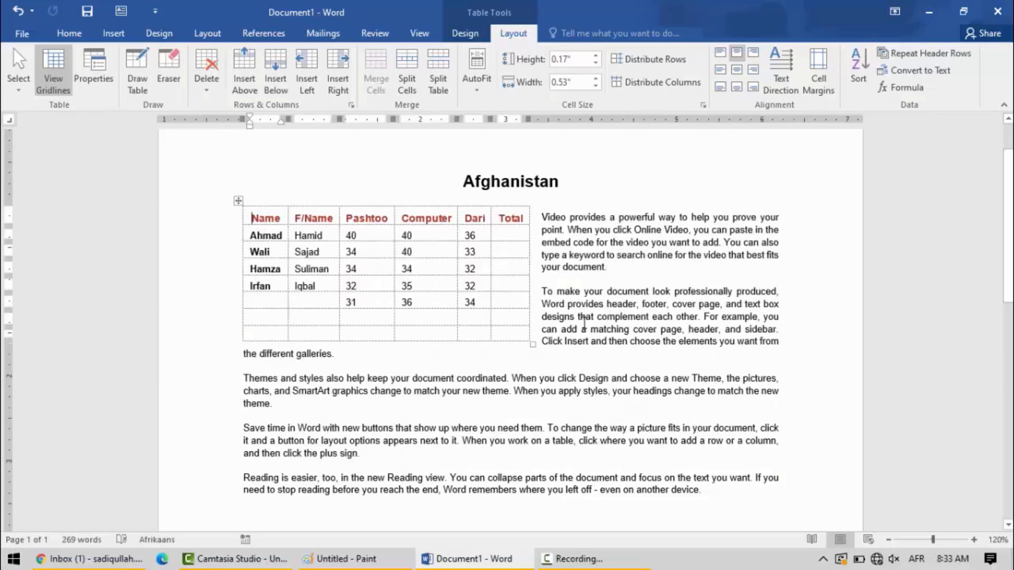
pyautogui.click(584, 323)
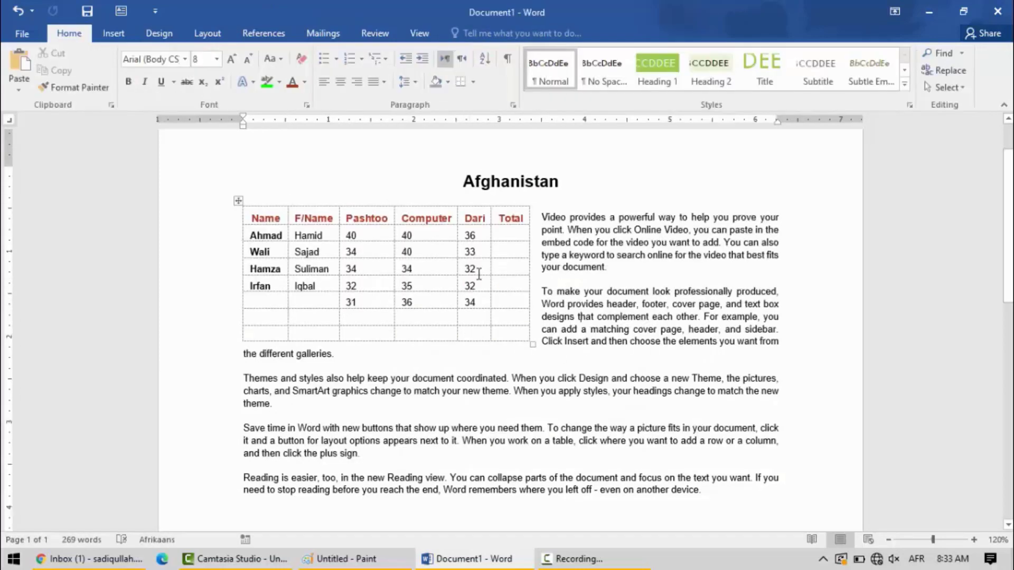
# - Apply the orange grid table style from the fourth row of Grid Tables to the marks table
pyautogui.click(445, 268)
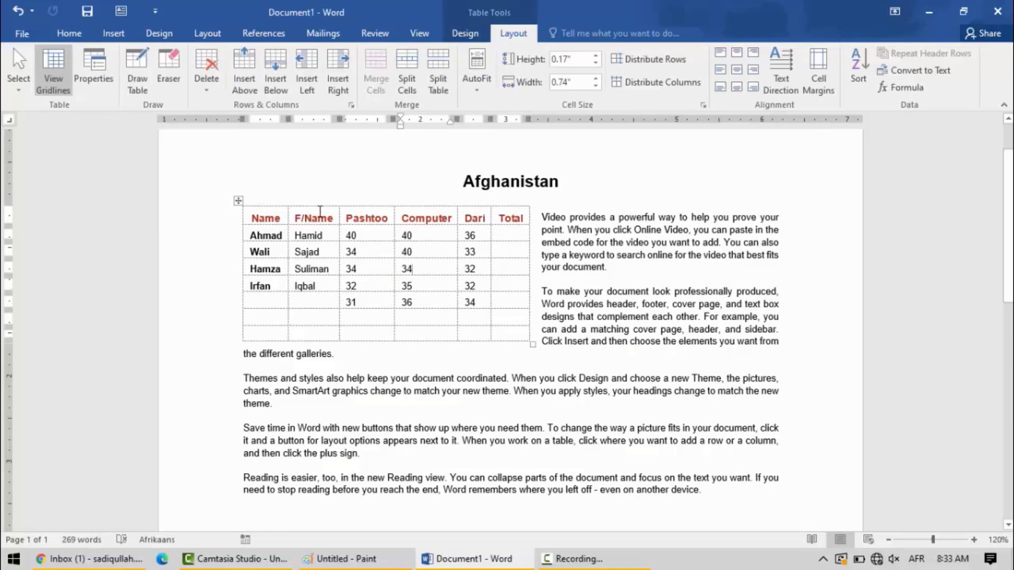
pyautogui.click(465, 33)
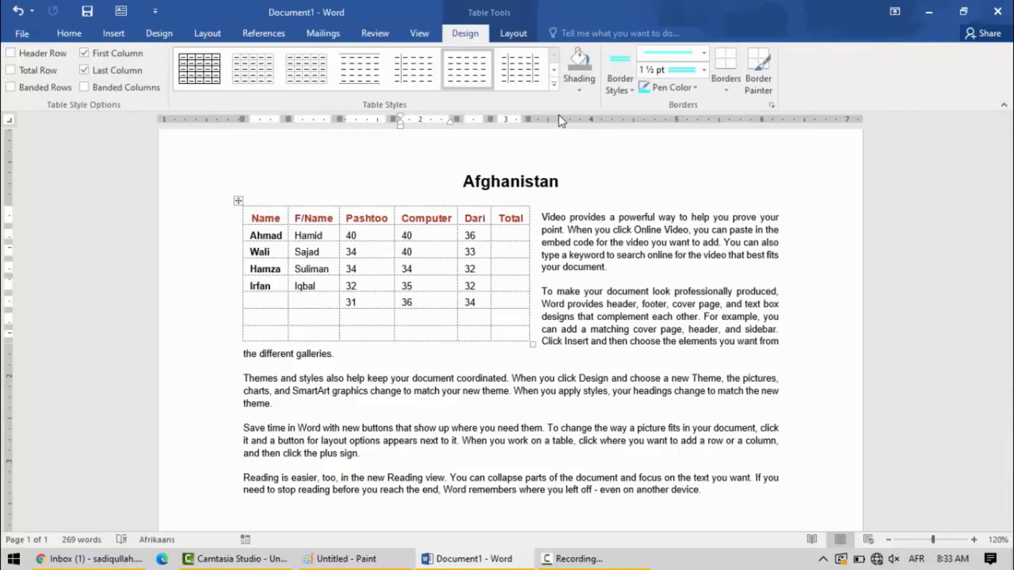
pyautogui.click(553, 86)
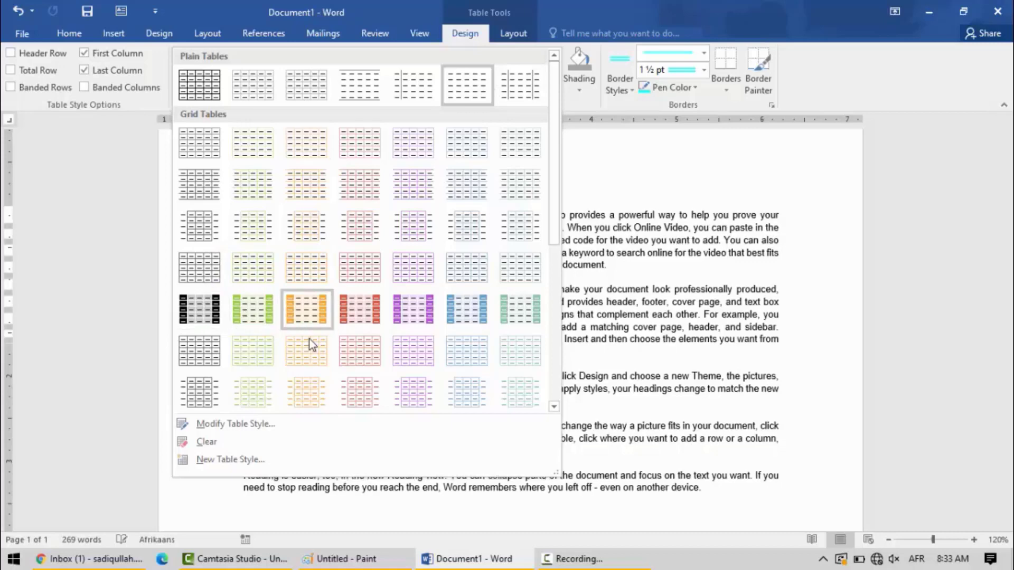
pyautogui.click(325, 269)
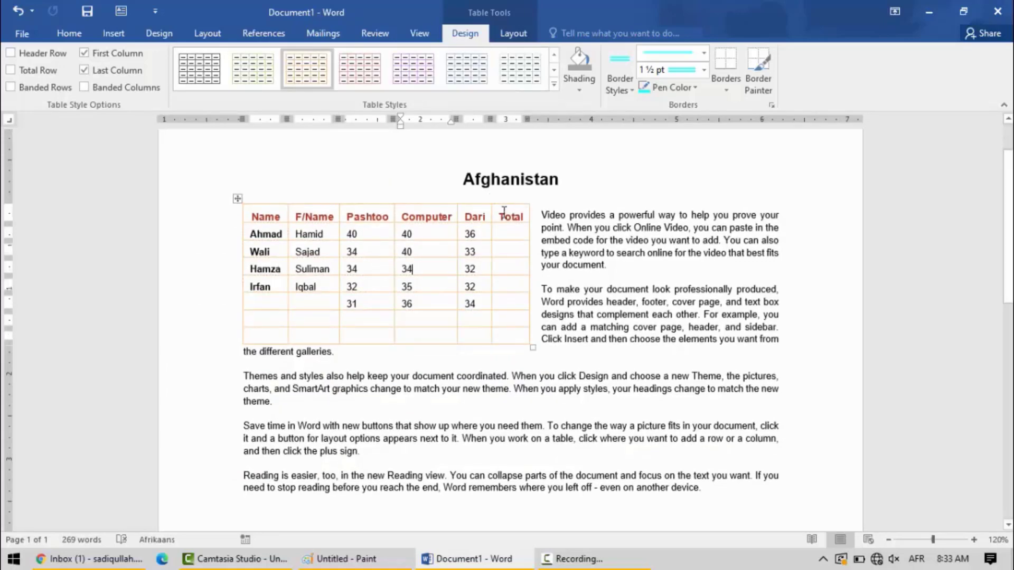
# - Shade the table's header row, from Name to Total, with the bright cyan theme colour
pyautogui.moveTo(504, 212); pyautogui.dragTo(253, 217)
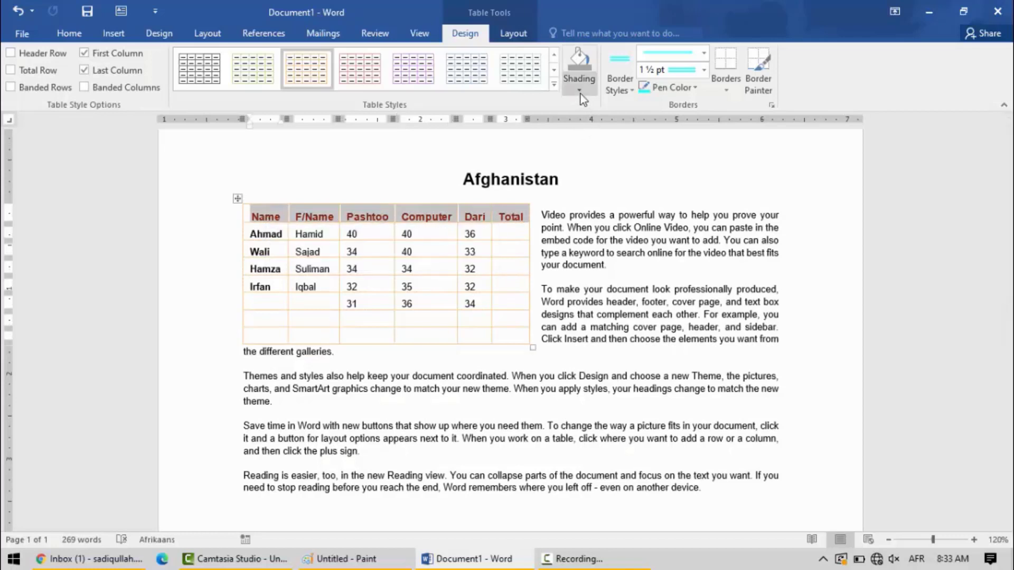
pyautogui.click(579, 79)
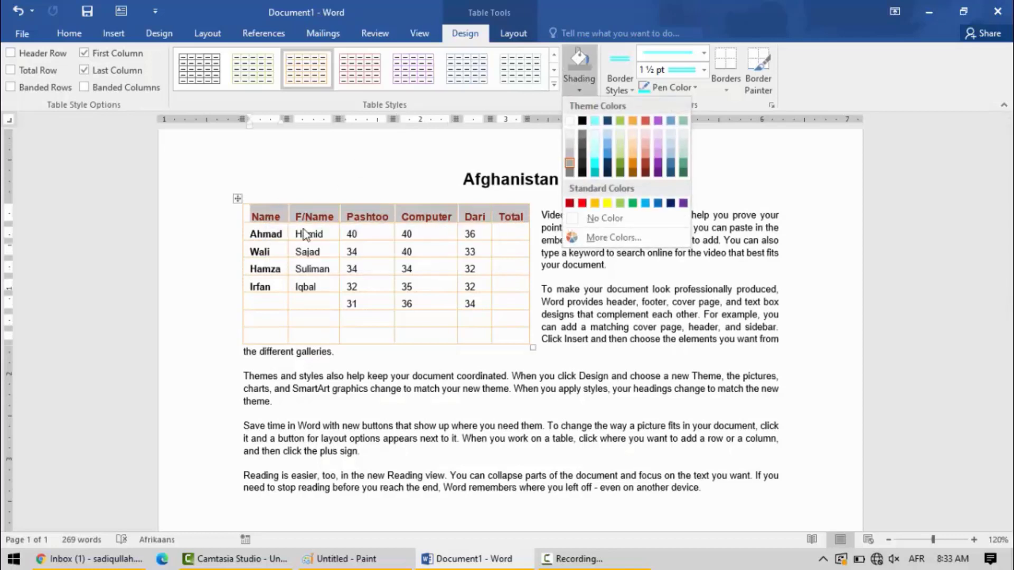
pyautogui.click(595, 164)
pyautogui.click(350, 295)
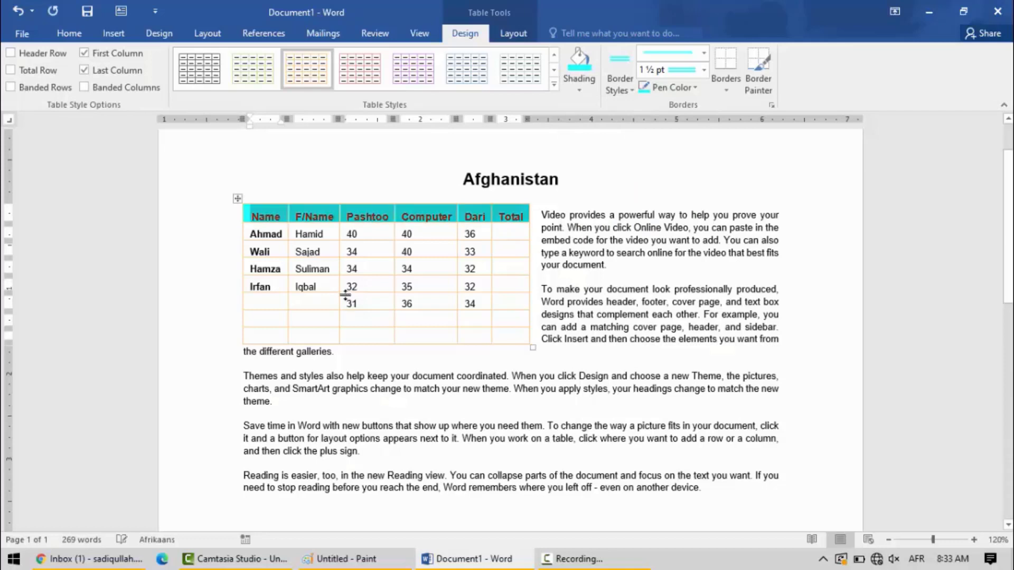
pyautogui.click(424, 253)
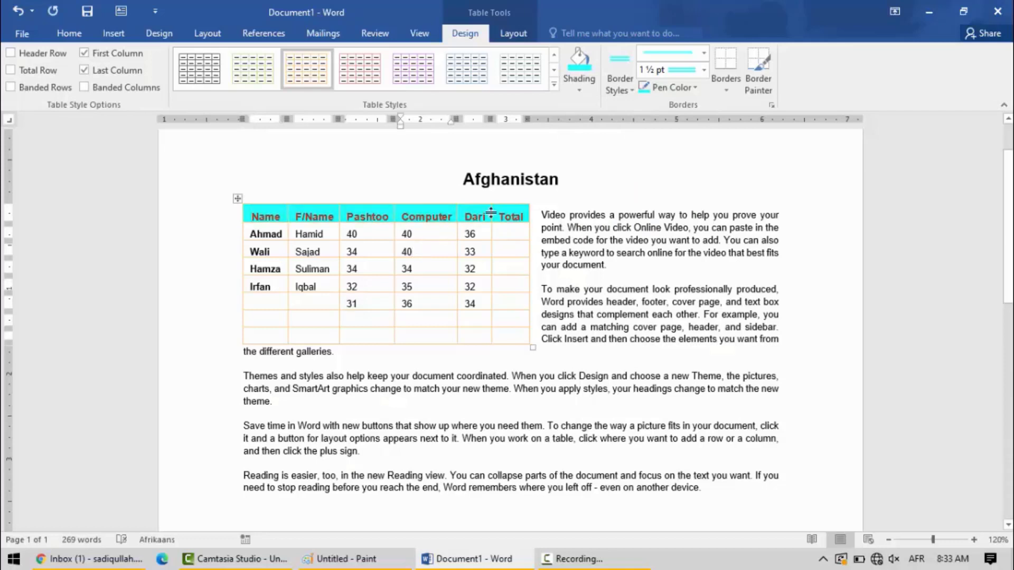
pyautogui.click(519, 212)
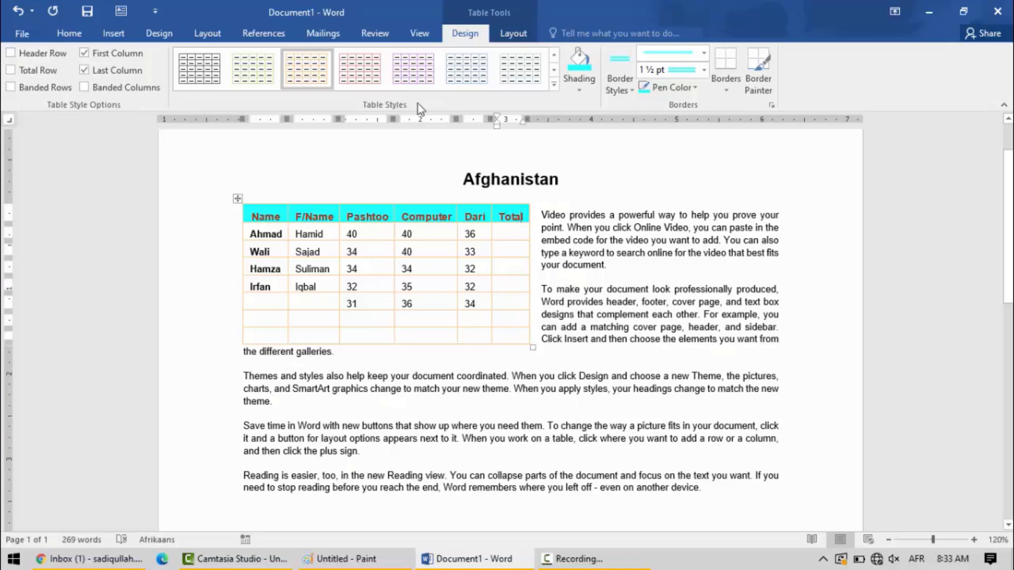
# - Delete the Name header cell using the Shift cells left option, and undo the deletion
pyautogui.click(513, 33)
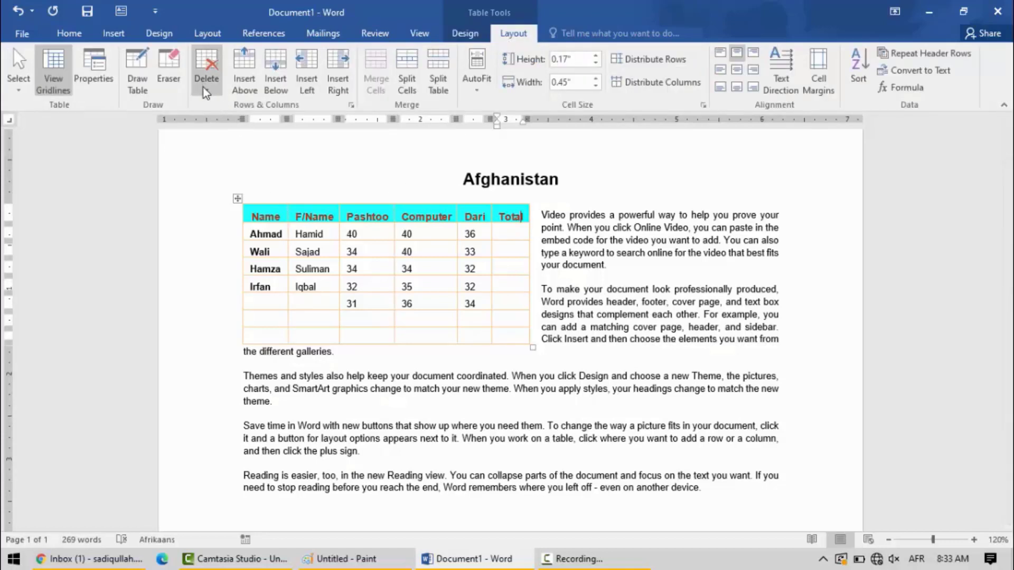
pyautogui.click(258, 215)
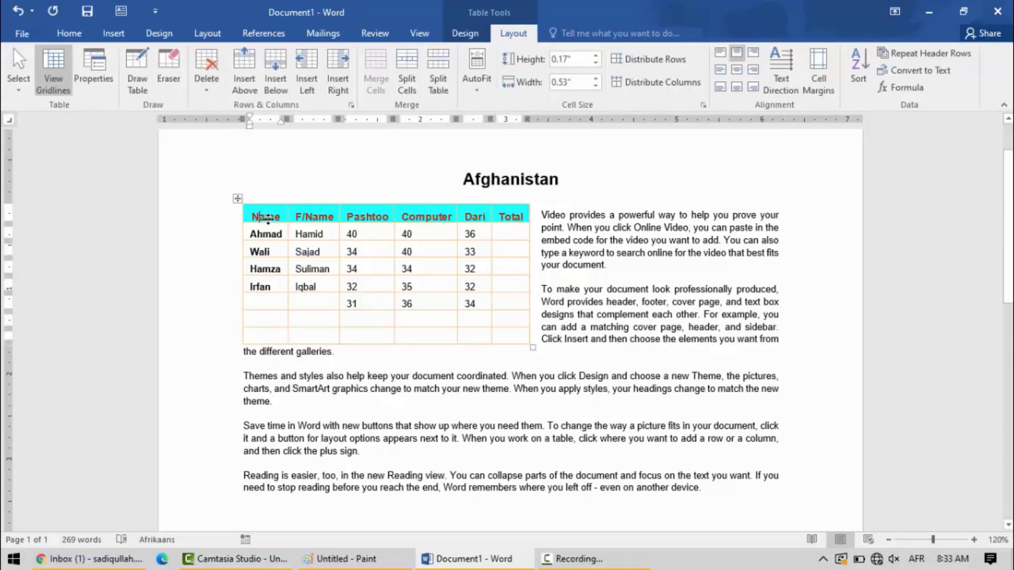
pyautogui.click(207, 80)
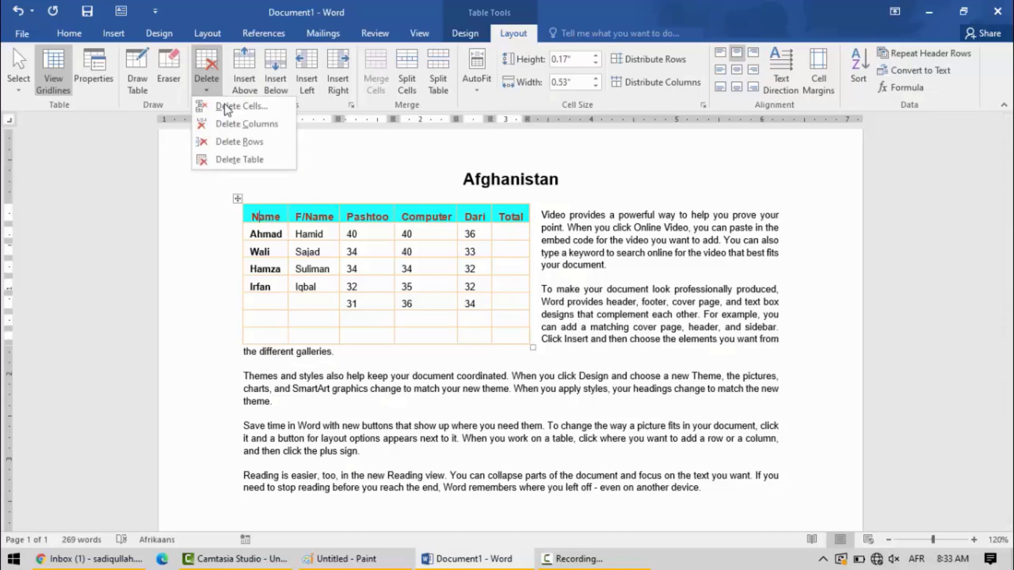
pyautogui.click(240, 110)
pyautogui.moveTo(497, 107); pyautogui.dragTo(651, 107)
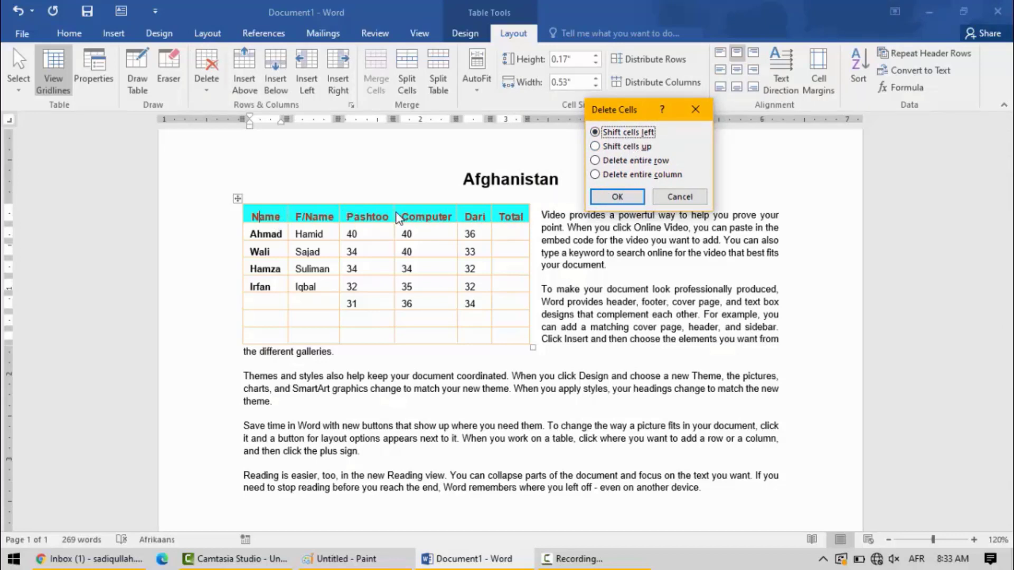
pyautogui.click(613, 198)
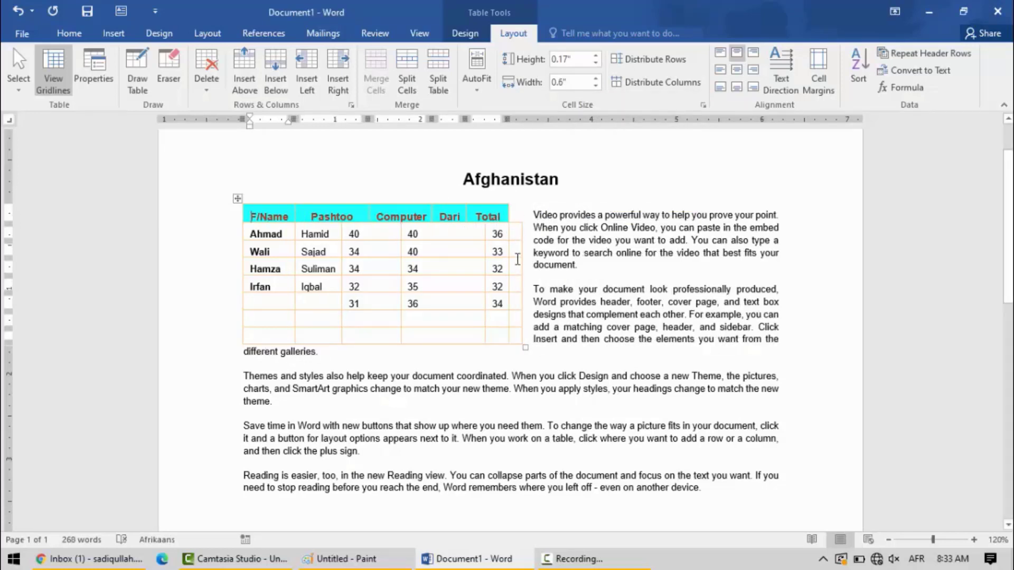
pyautogui.click(22, 12)
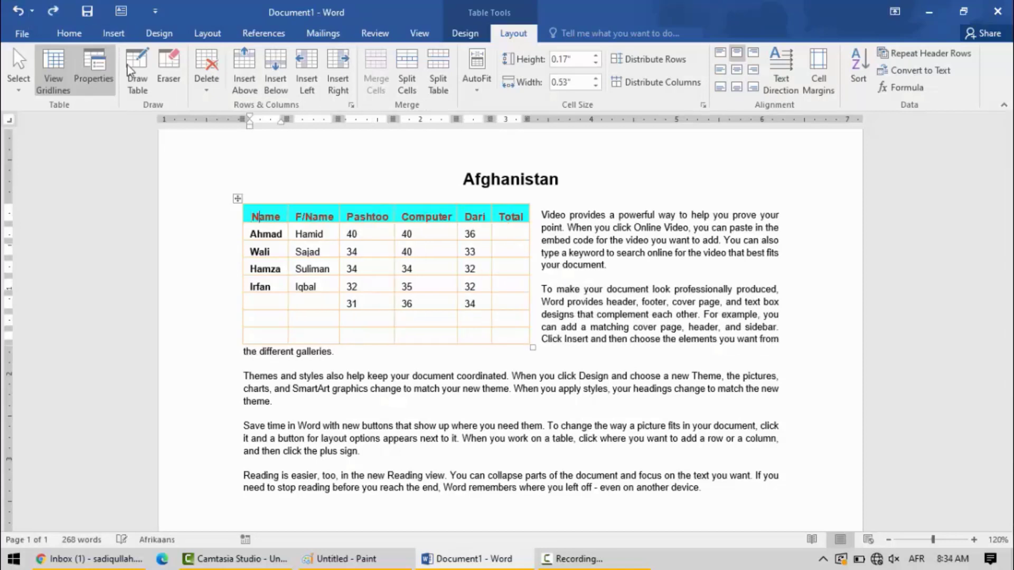
# - Delete the Name header cell using the Shift cells up option, and undo the deletion
pyautogui.click(205, 94)
pyautogui.click(227, 105)
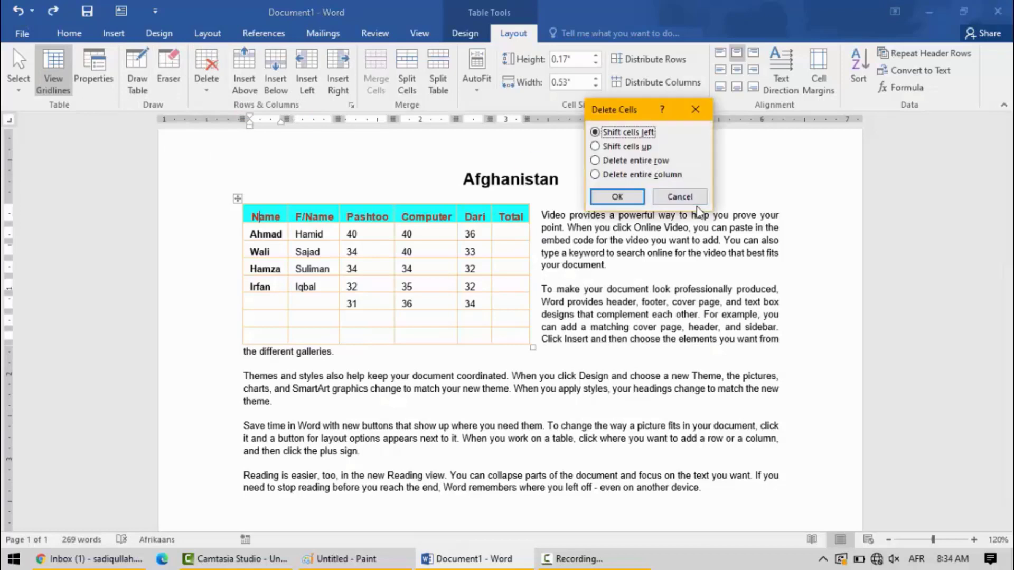
pyautogui.click(627, 149)
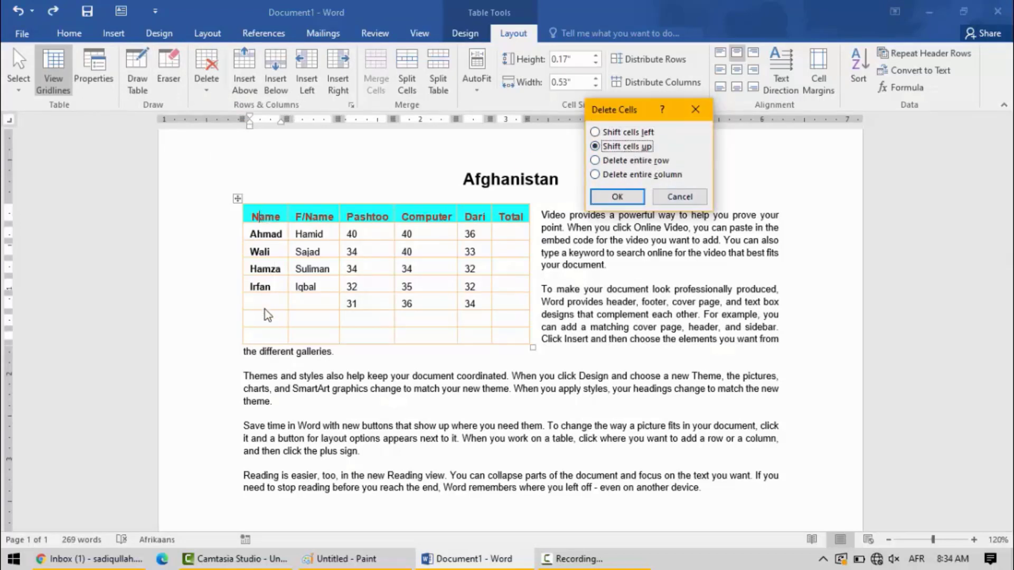
pyautogui.click(629, 200)
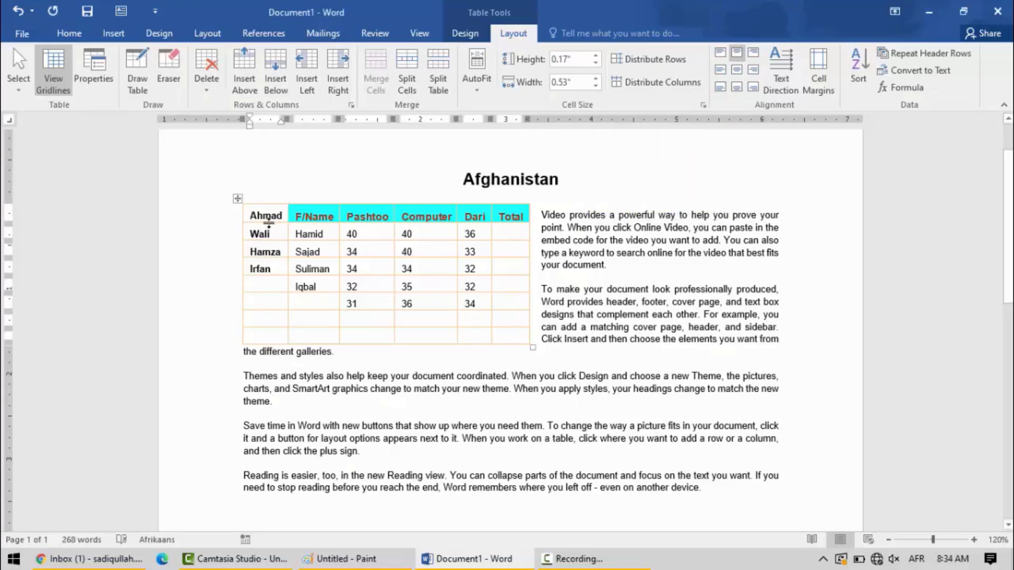
pyautogui.click(22, 10)
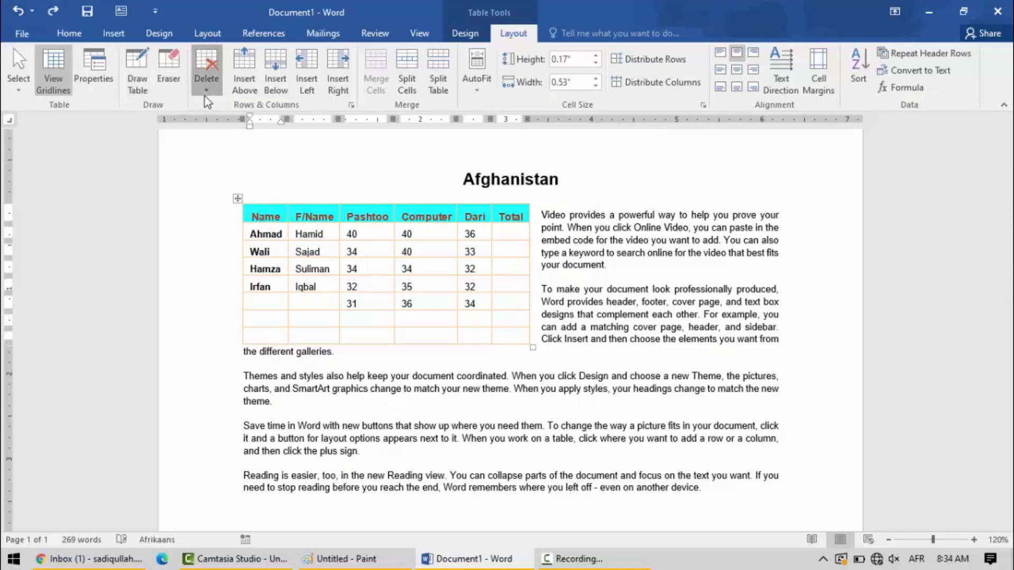
# - Delete the whole Name column from the table, and undo the column deletion
pyautogui.click(206, 74)
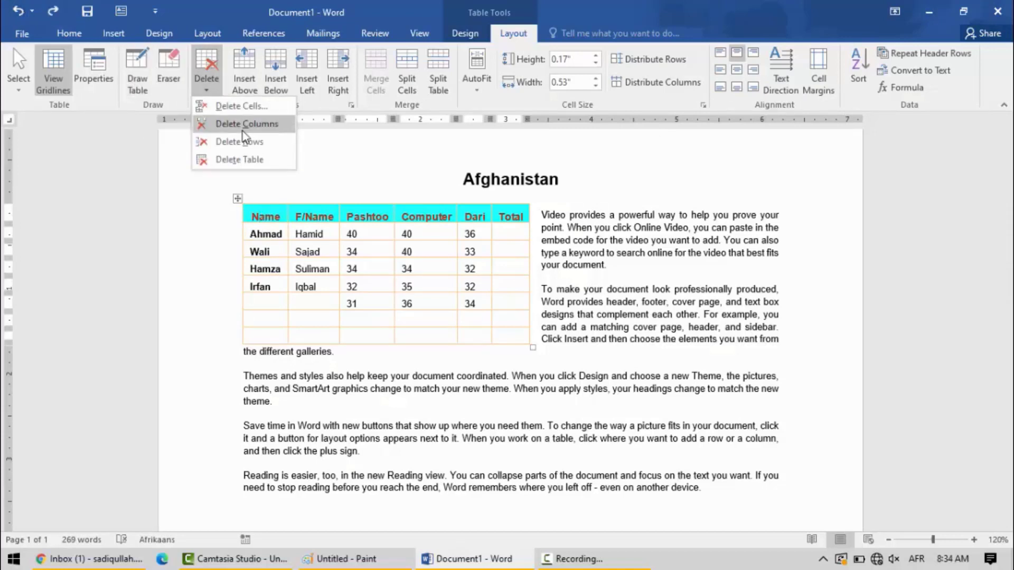
pyautogui.click(252, 214)
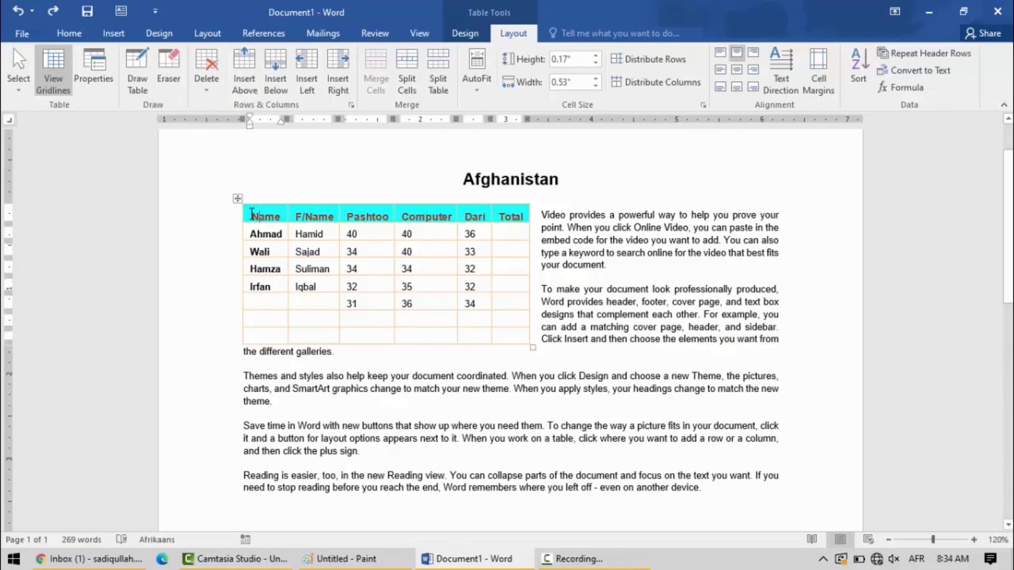
pyautogui.moveTo(270, 290); pyautogui.dragTo(270, 217)
pyautogui.click(202, 85)
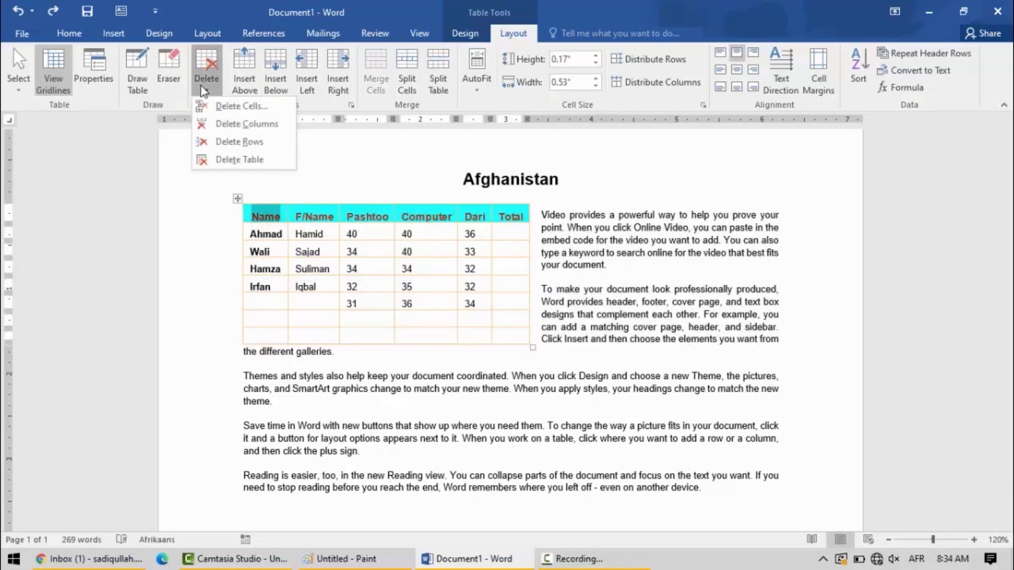
pyautogui.press('Escape')
pyautogui.click(226, 117)
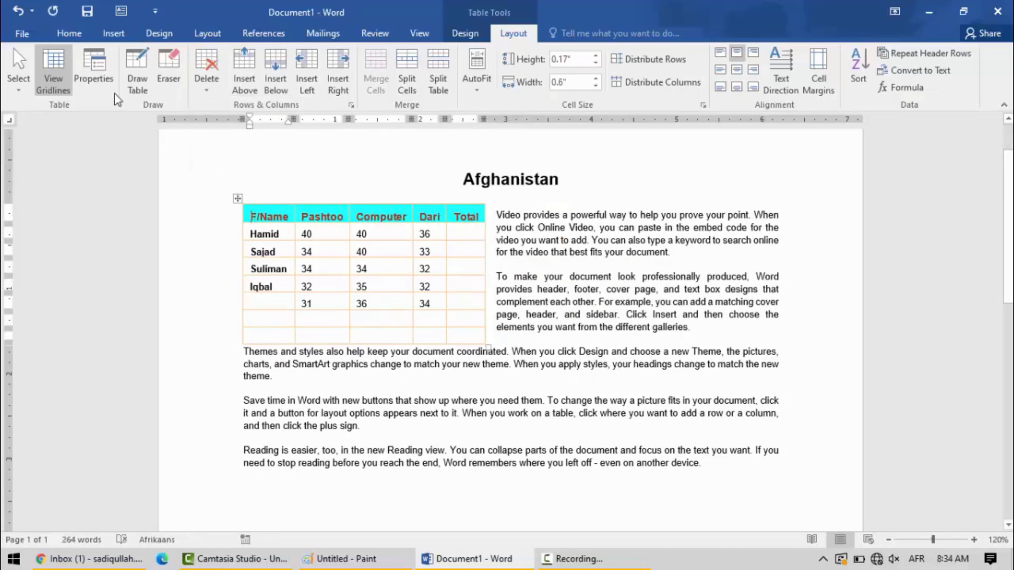
pyautogui.click(18, 13)
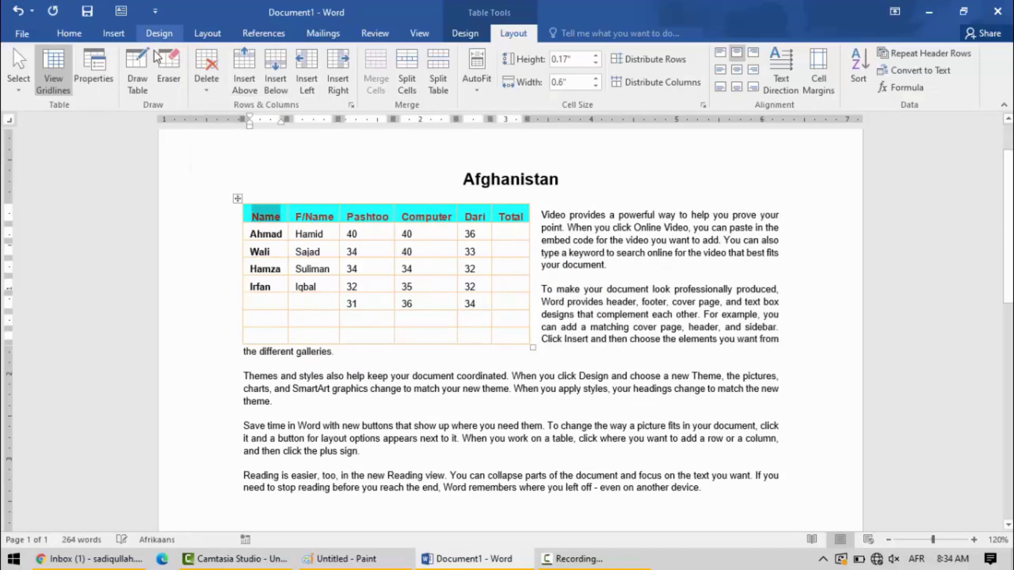
# - Insert one empty row above and one empty row below the first student's row
pyautogui.click(204, 91)
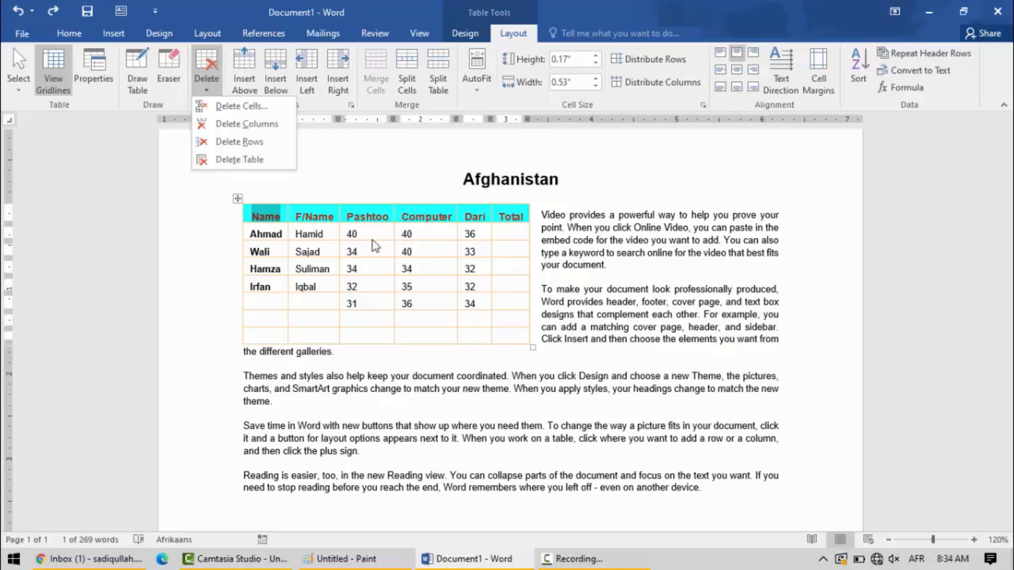
pyautogui.click(344, 237)
pyautogui.click(280, 235)
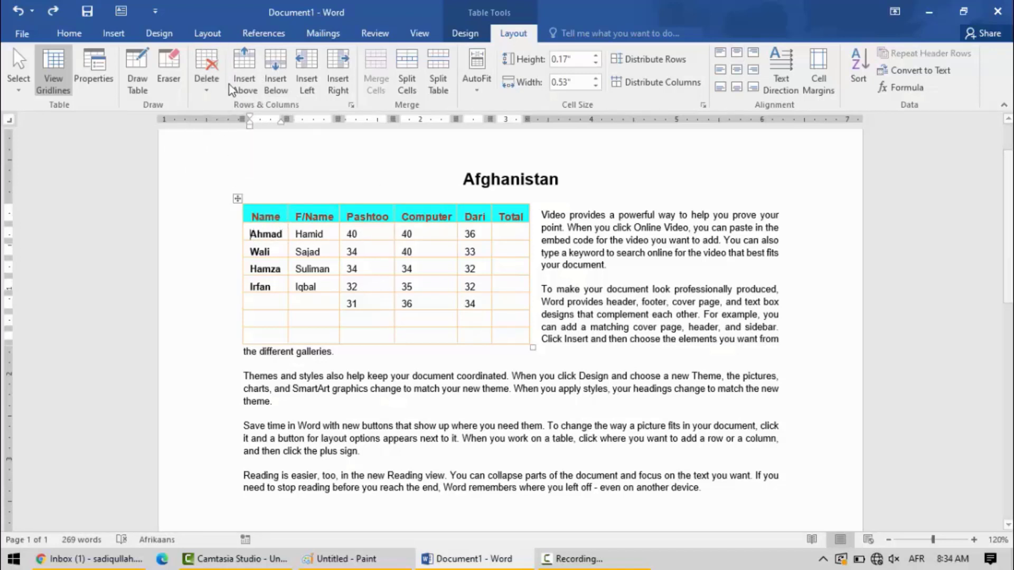
pyautogui.click(243, 69)
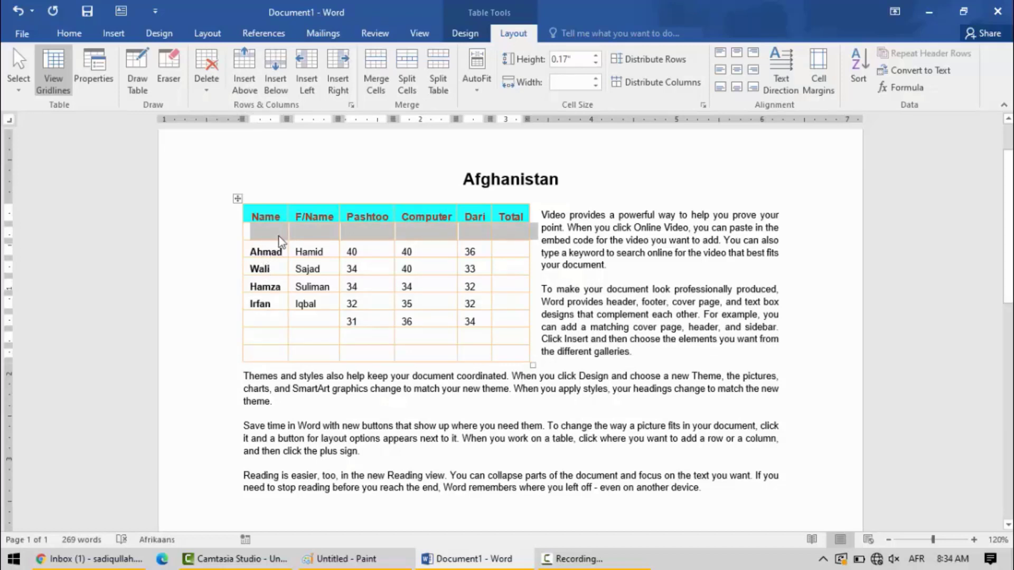
pyautogui.press('Left')
pyautogui.click(265, 252)
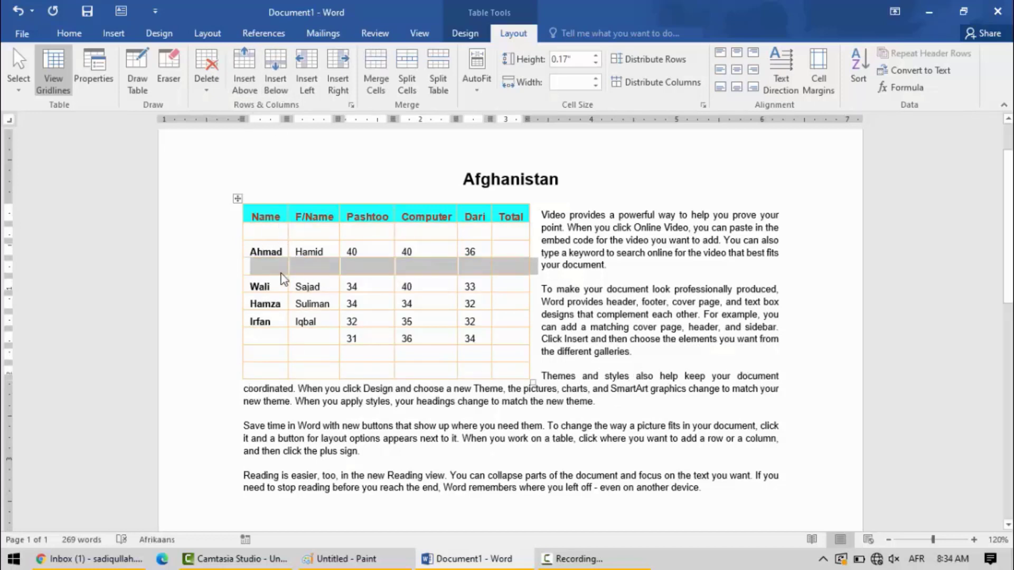
# - Insert a column to the right of the Name column, and undo it together with the two inserted rows
pyautogui.click(269, 249)
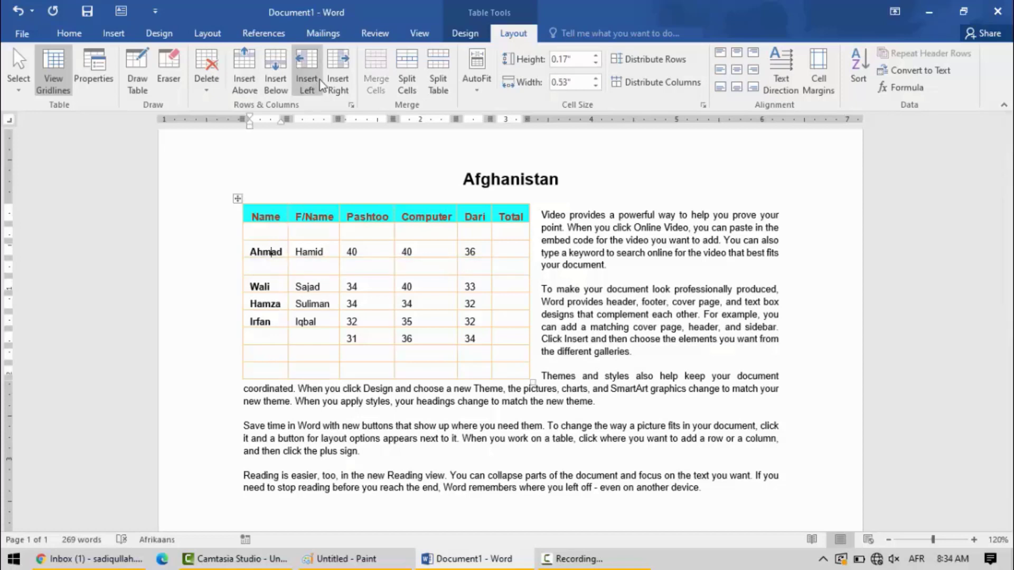
pyautogui.click(343, 77)
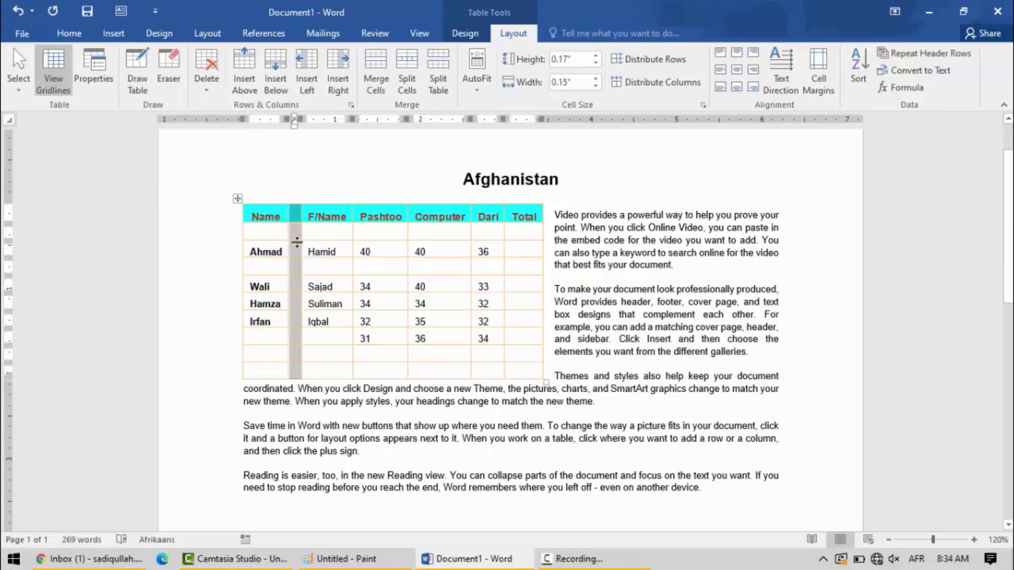
pyautogui.click(19, 12)
pyautogui.click(19, 12)
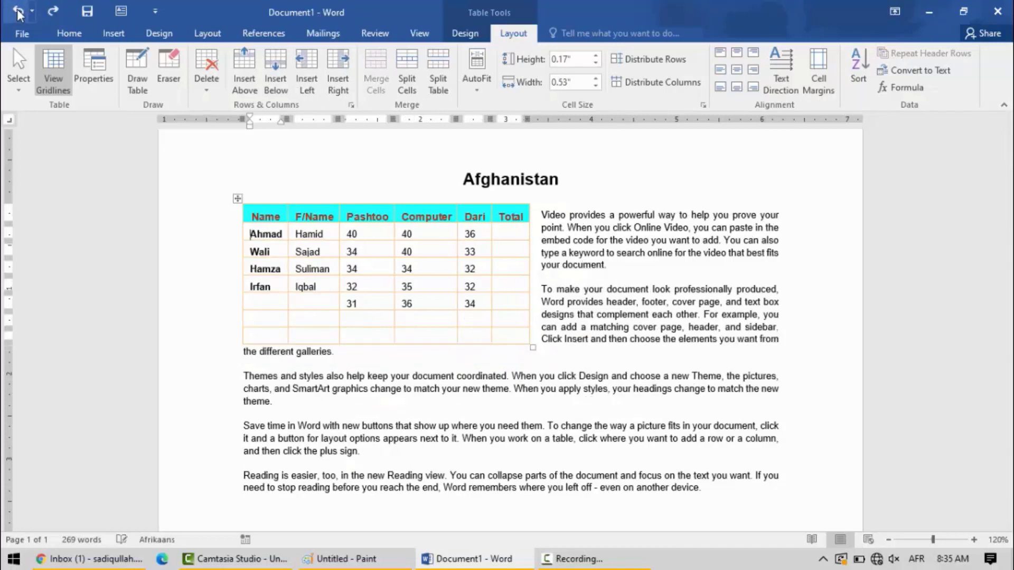
# - Merge the two empty cells below the last marks in the Computer and Dari columns
pyautogui.click(305, 246)
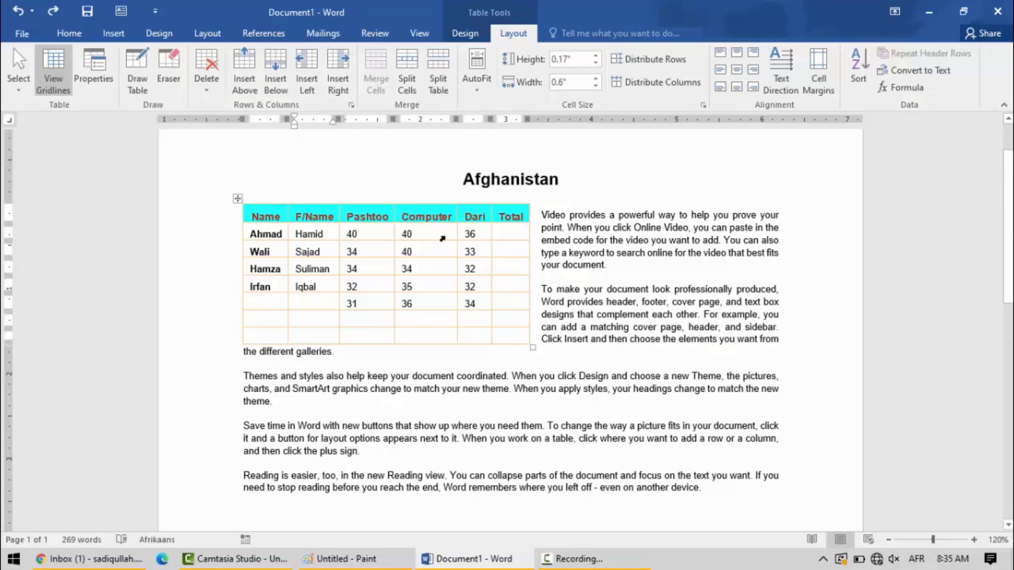
pyautogui.moveTo(471, 322); pyautogui.dragTo(420, 322)
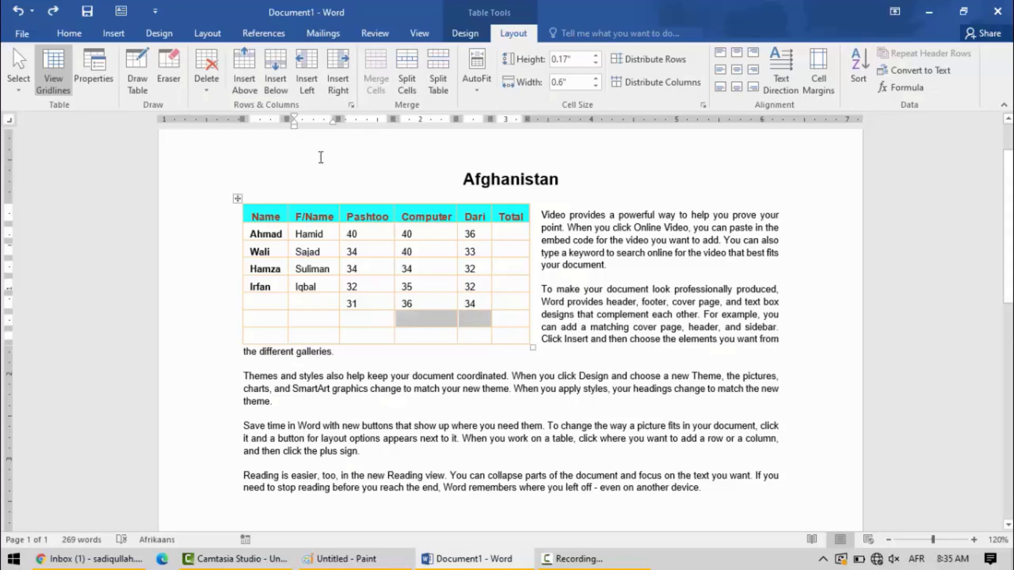
pyautogui.click(382, 59)
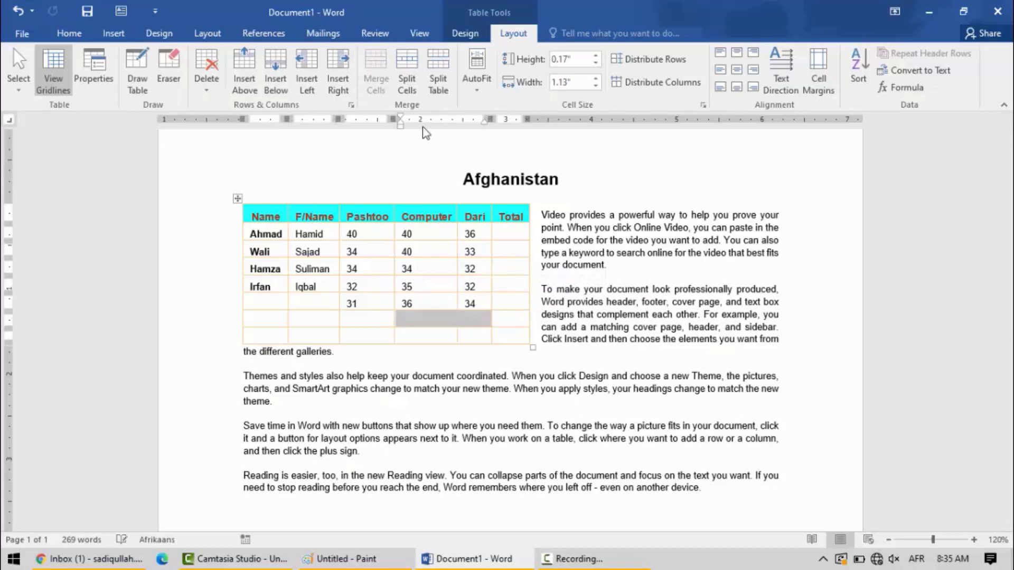
# - Split the merged cell under the Computer and Dari marks into 2 columns and 1 row
pyautogui.click(446, 324)
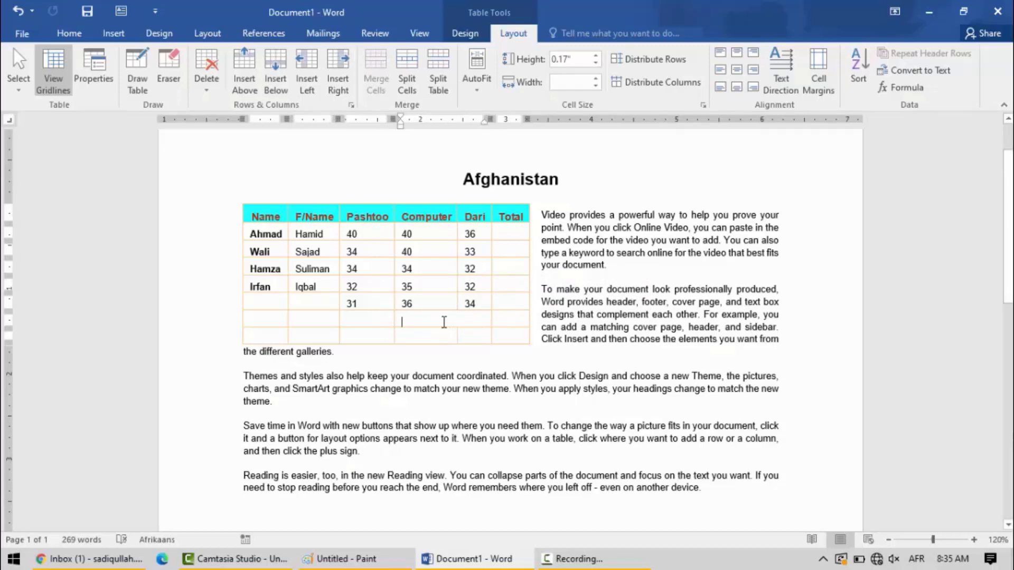
pyautogui.click(419, 60)
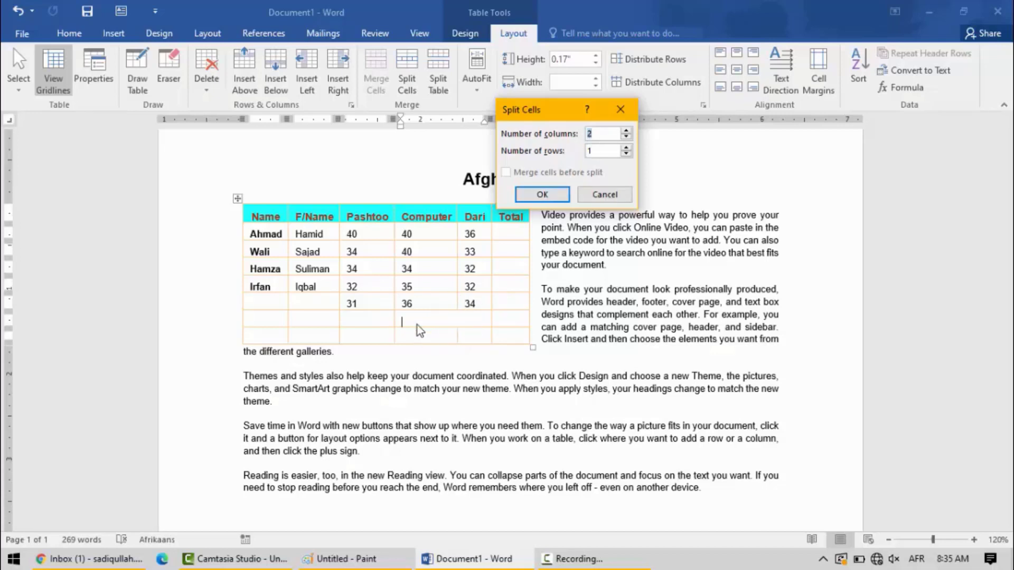
pyautogui.click(542, 194)
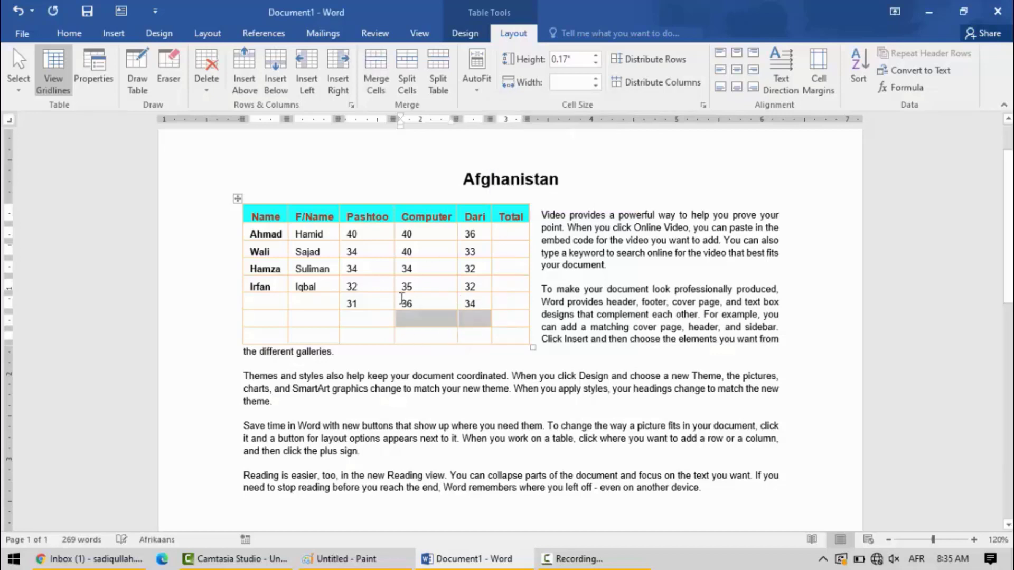
# - Split the bottom empty cell of the Computer column into 4 columns and 3 rows, and undo the split
pyautogui.click(426, 320)
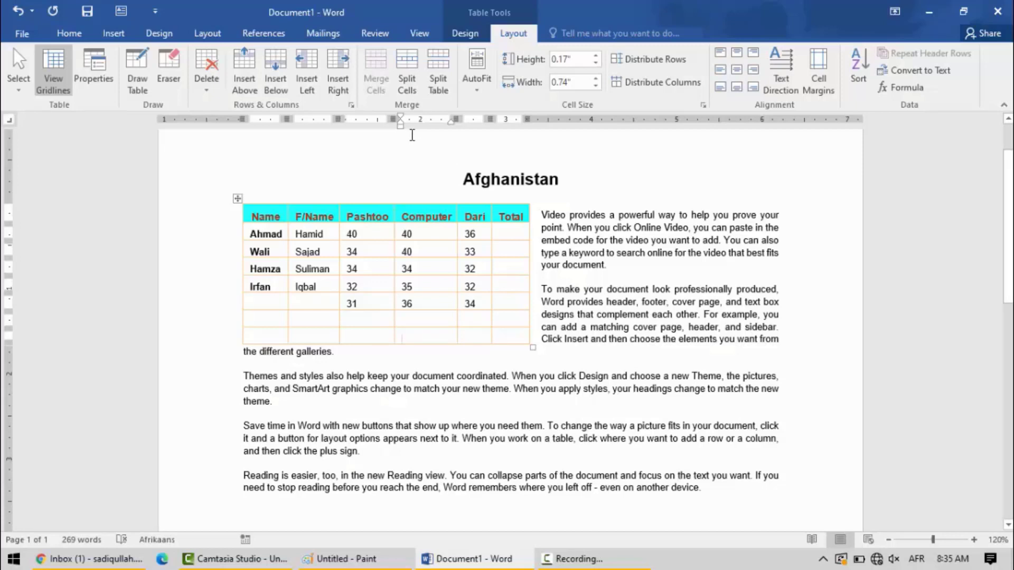
pyautogui.click(405, 66)
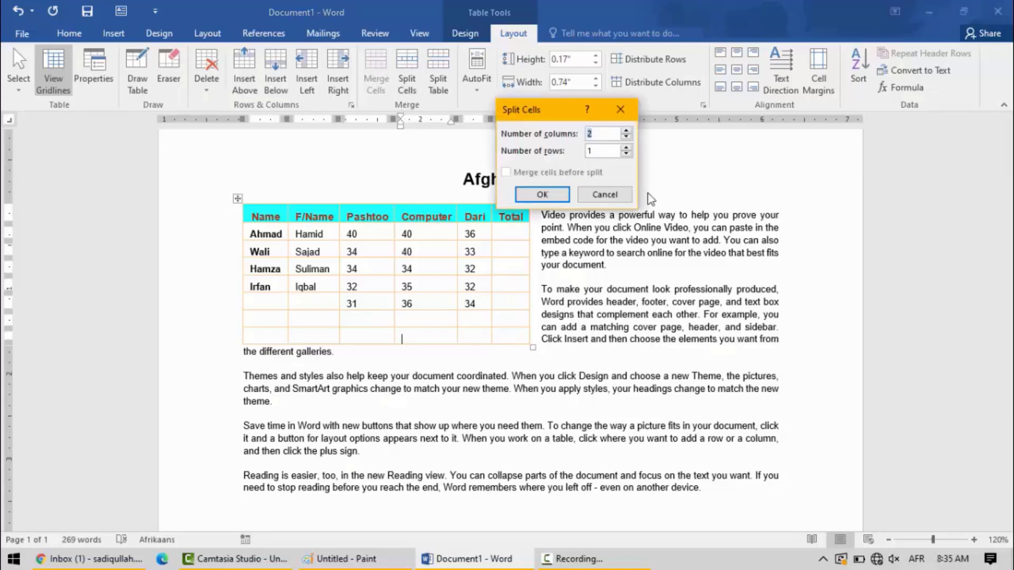
pyautogui.click(627, 131)
pyautogui.click(626, 131)
pyautogui.click(543, 195)
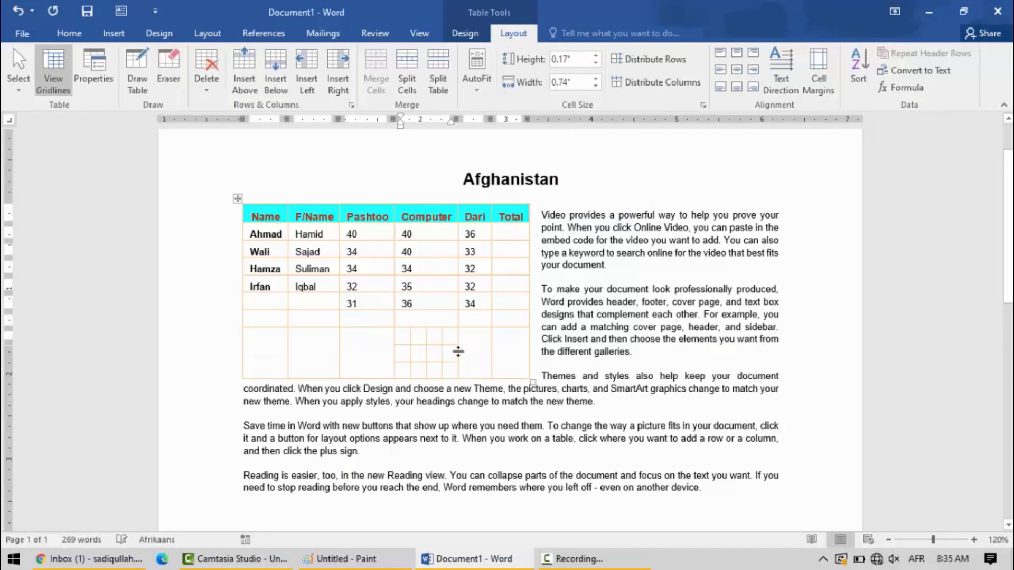
pyautogui.click(430, 349)
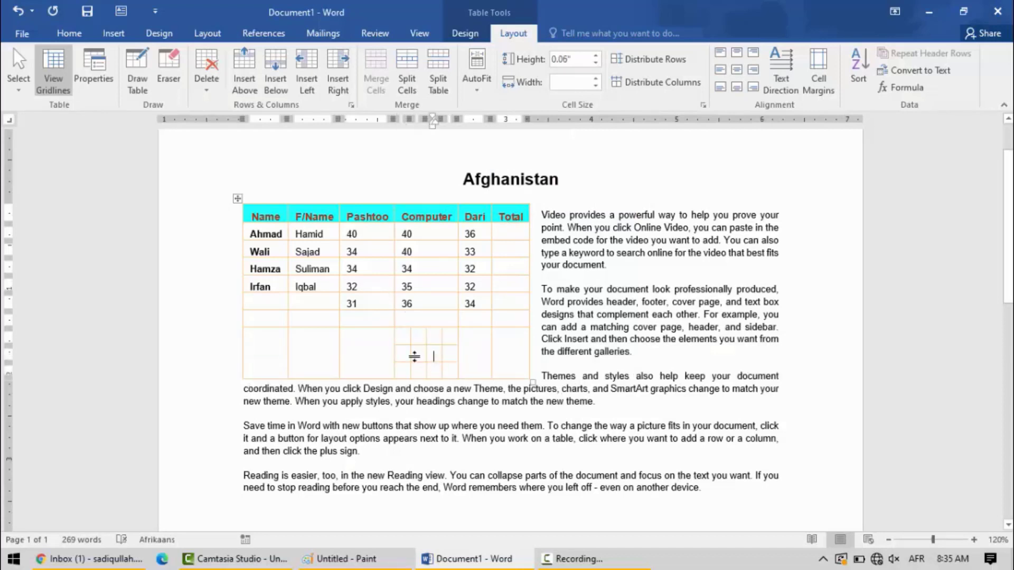
pyautogui.click(20, 10)
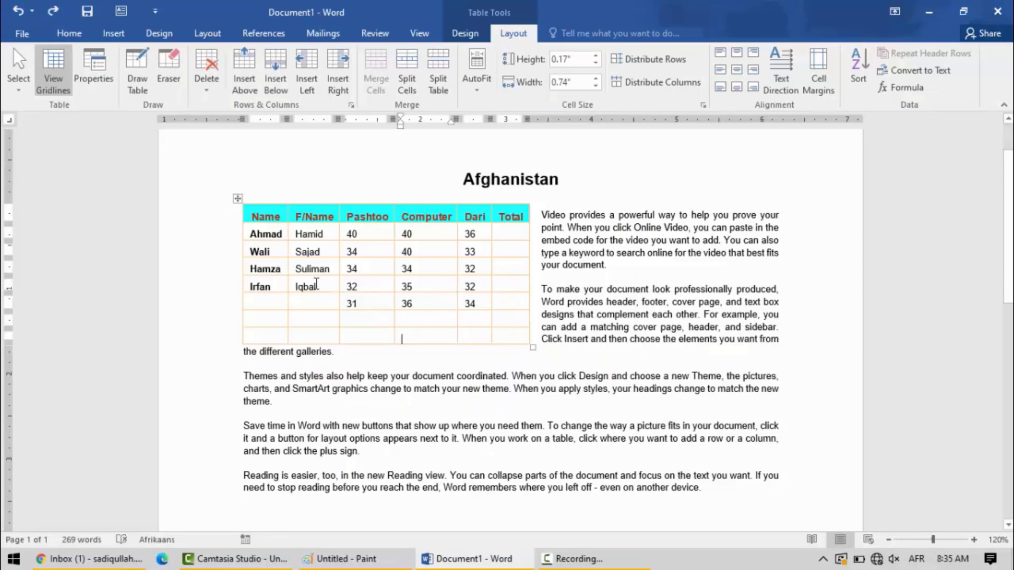
# - Split the table in two at the third student's row
pyautogui.click(253, 269)
pyautogui.click(438, 79)
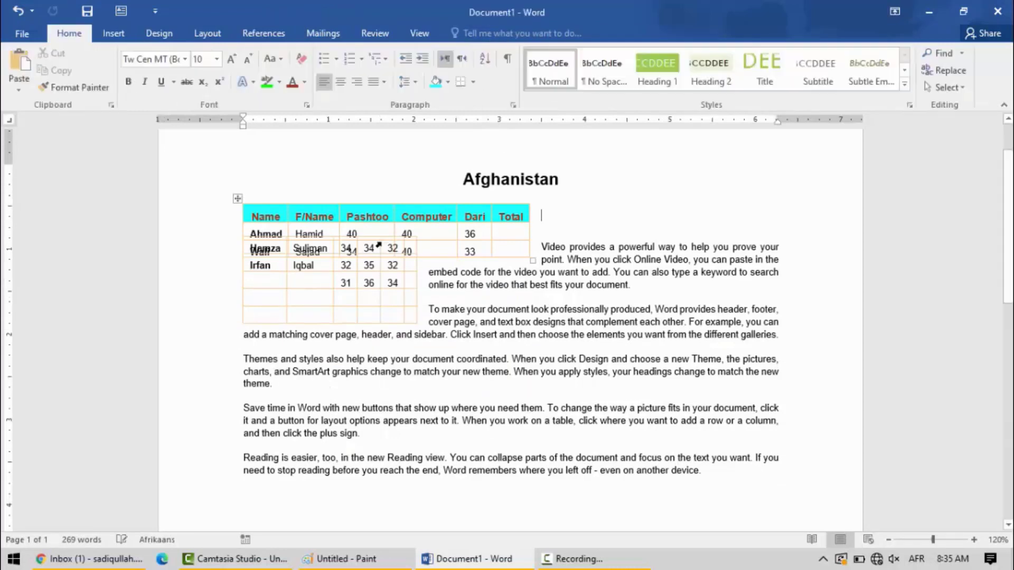
pyautogui.click(439, 281)
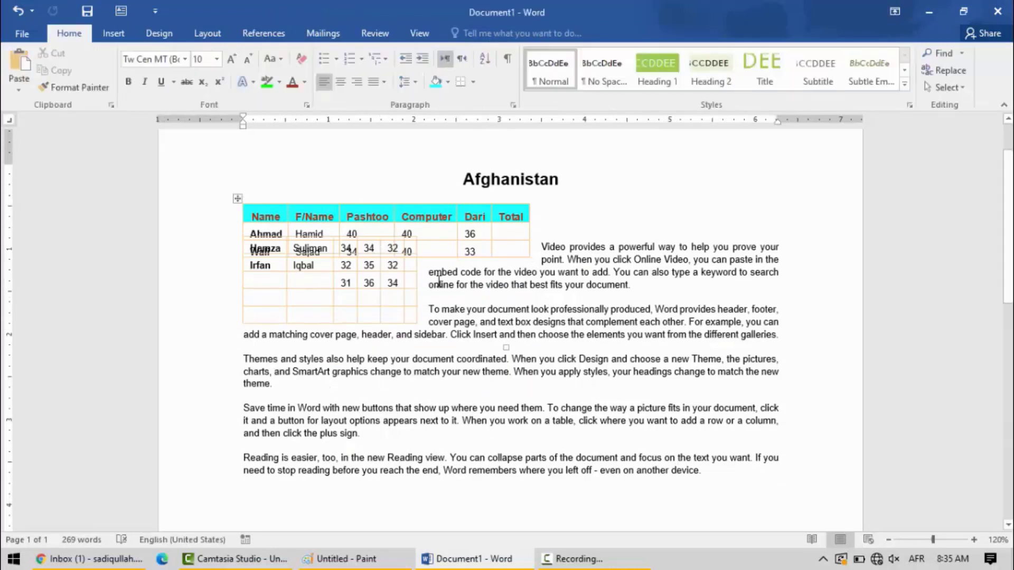
# - Undo the table split together with the earlier split and merge of the cells under Computer and Dari
pyautogui.hotkey('ctrl', 'z')
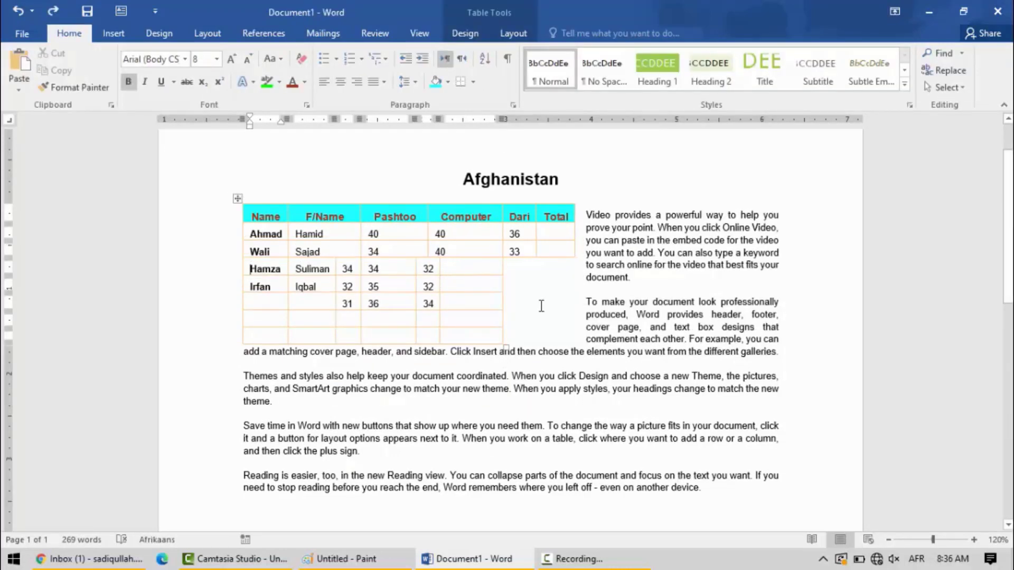
pyautogui.click(18, 9)
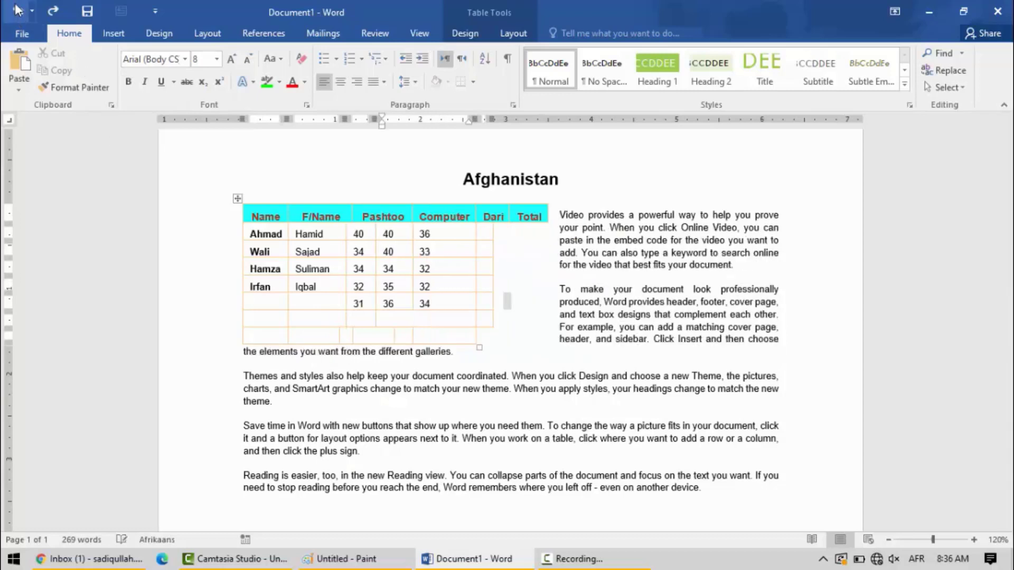
pyautogui.click(17, 10)
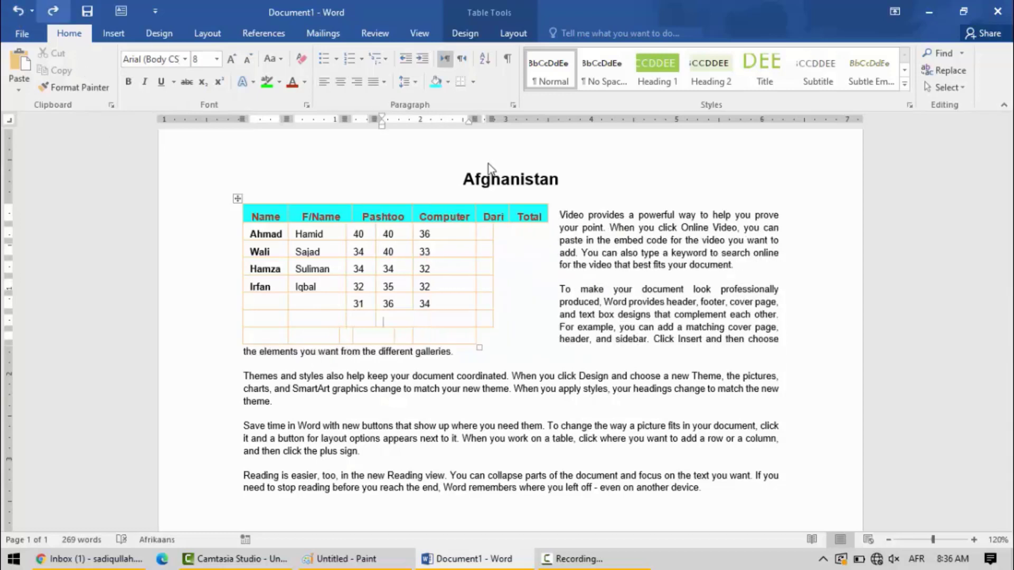
pyautogui.click(16, 14)
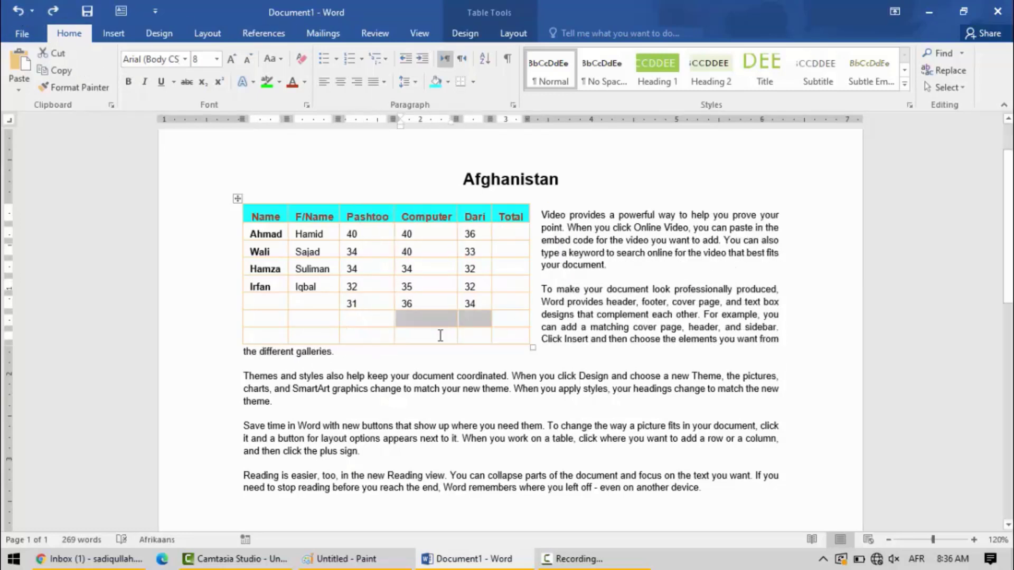
# - Set the header row height to 0.5" and the Computer column width to 1"
pyautogui.click(327, 298)
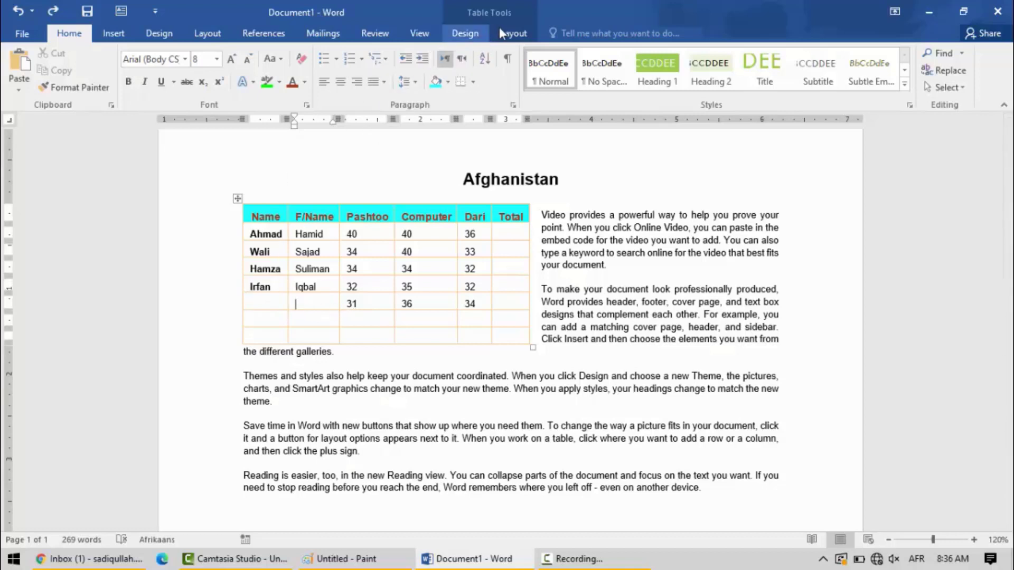
pyautogui.click(513, 33)
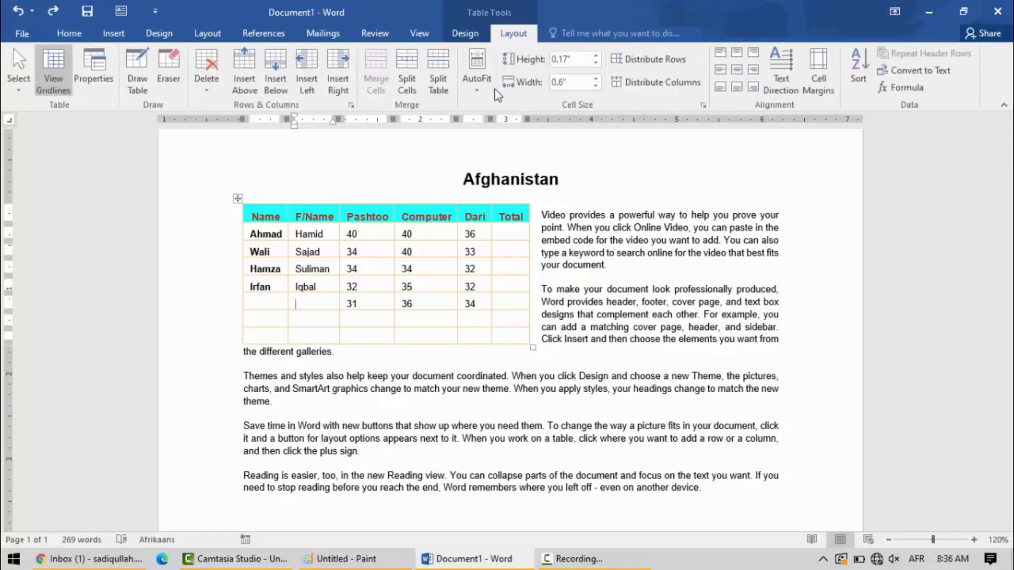
pyautogui.click(423, 211)
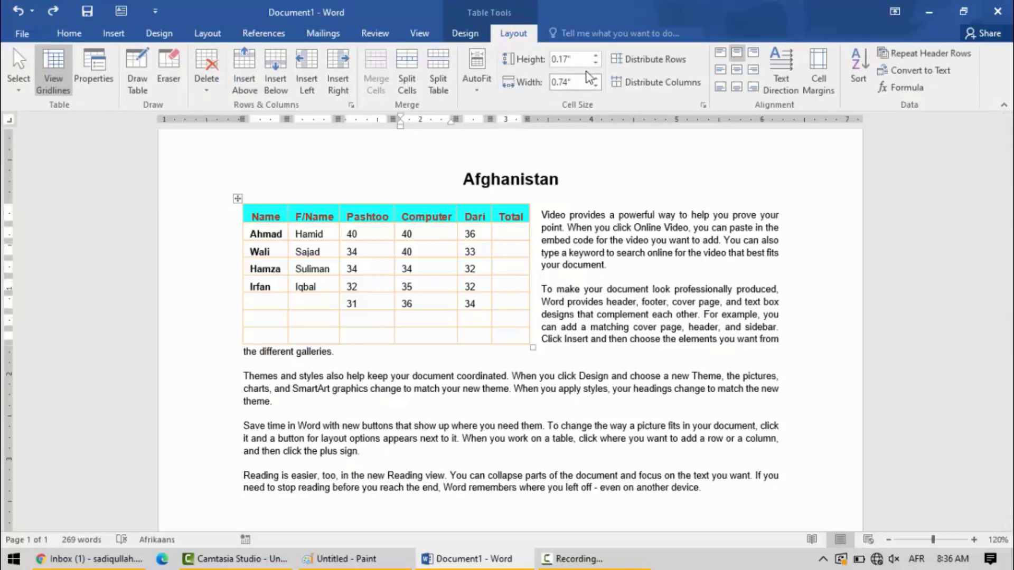
pyautogui.doubleClick(593, 55)
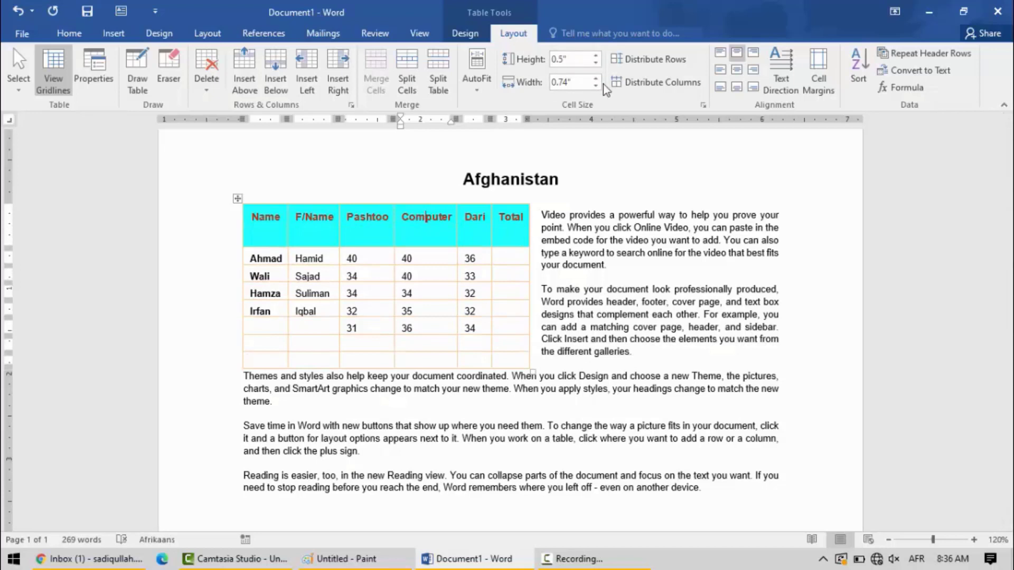
pyautogui.click(596, 78)
pyautogui.click(595, 78)
pyautogui.click(595, 78)
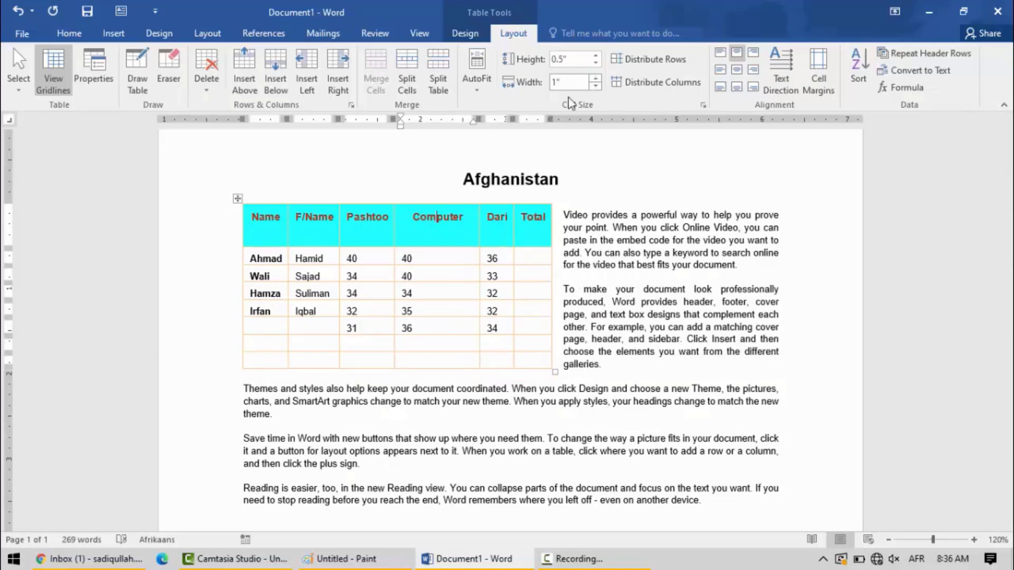
# - Undo the Computer column width increases and the latest header row height increases
pyautogui.click(14, 15)
pyautogui.click(13, 14)
pyautogui.click(14, 14)
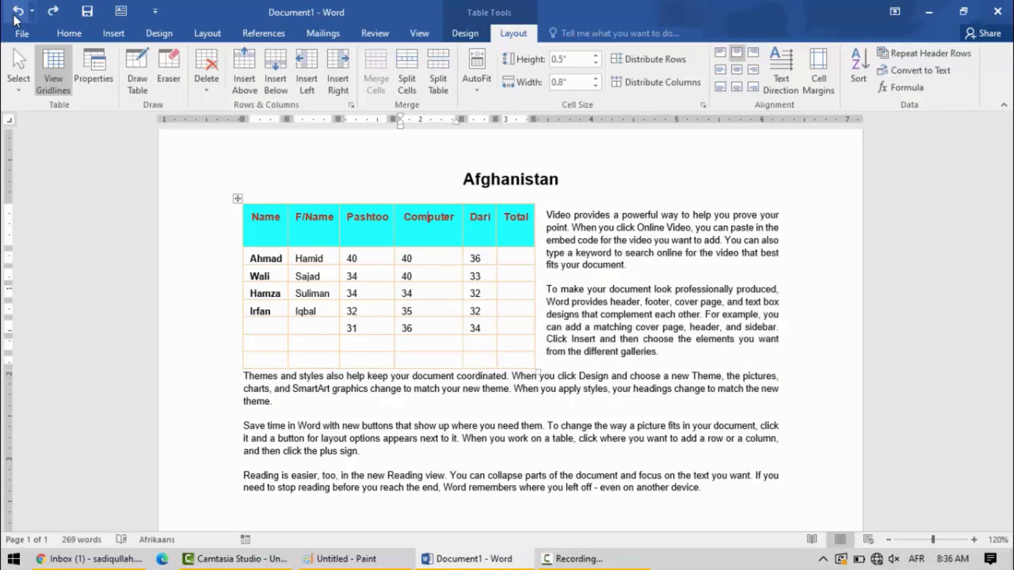
pyautogui.click(14, 14)
pyautogui.click(14, 15)
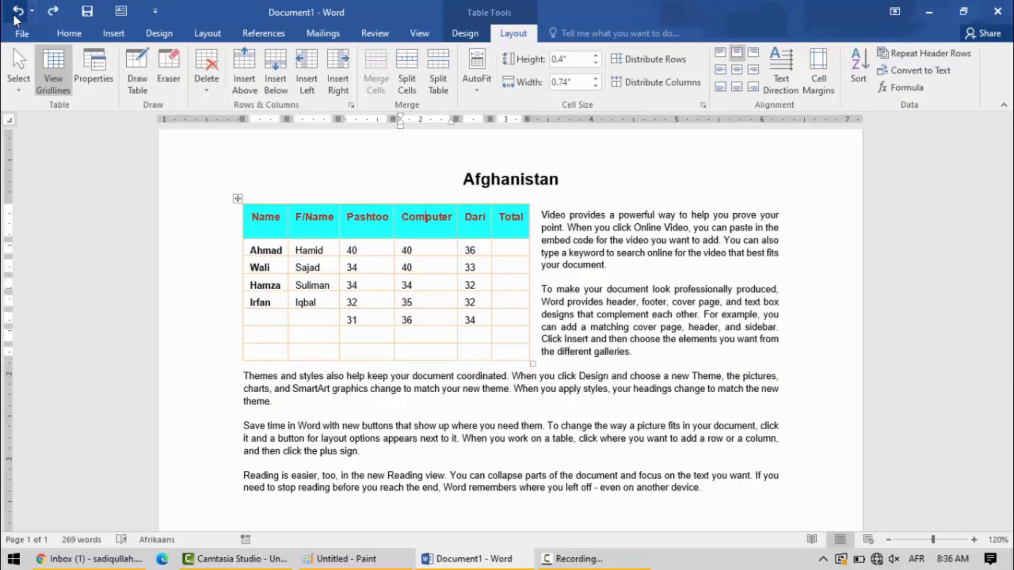
pyautogui.click(14, 15)
pyautogui.click(14, 14)
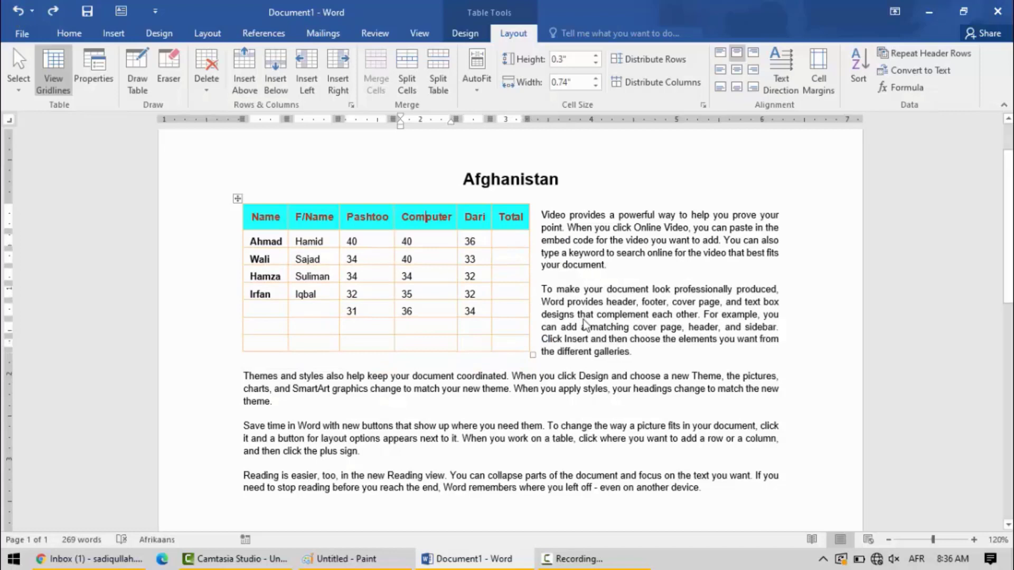
# - Widen the Dari column into the Total column, and distribute all table rows and columns evenly
pyautogui.click(416, 242)
pyautogui.moveTo(491, 217); pyautogui.dragTo(515, 215)
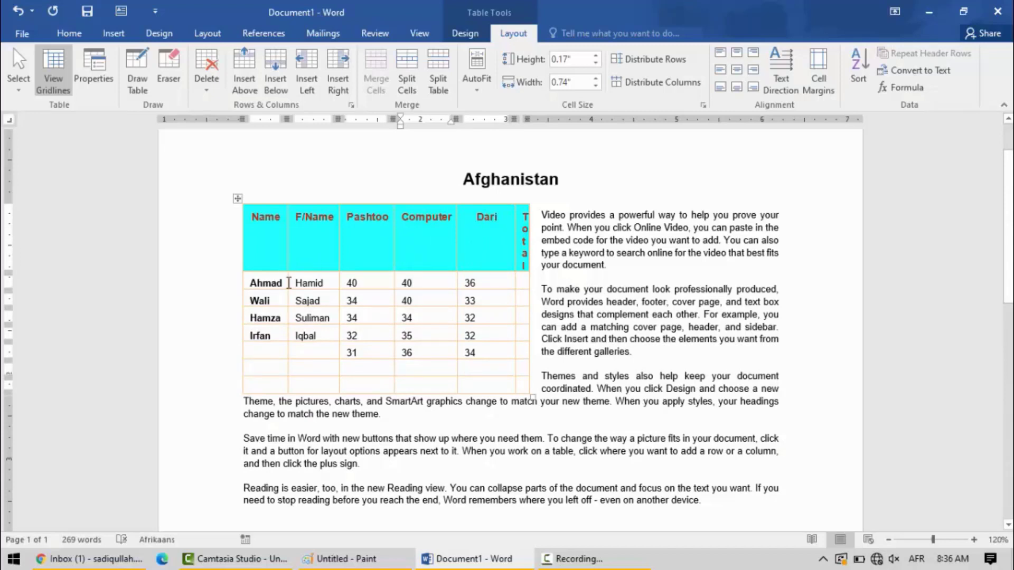
pyautogui.click(641, 64)
pyautogui.click(643, 82)
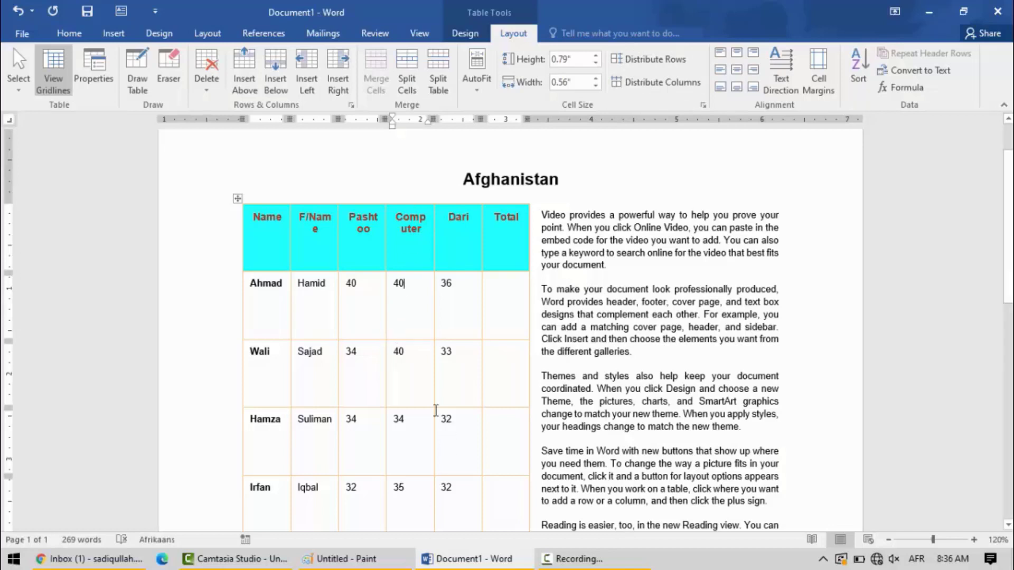
# - Shorten the header row to about 0.31" and AutoFit the table columns to their contents
pyautogui.moveTo(265, 270); pyautogui.dragTo(270, 228)
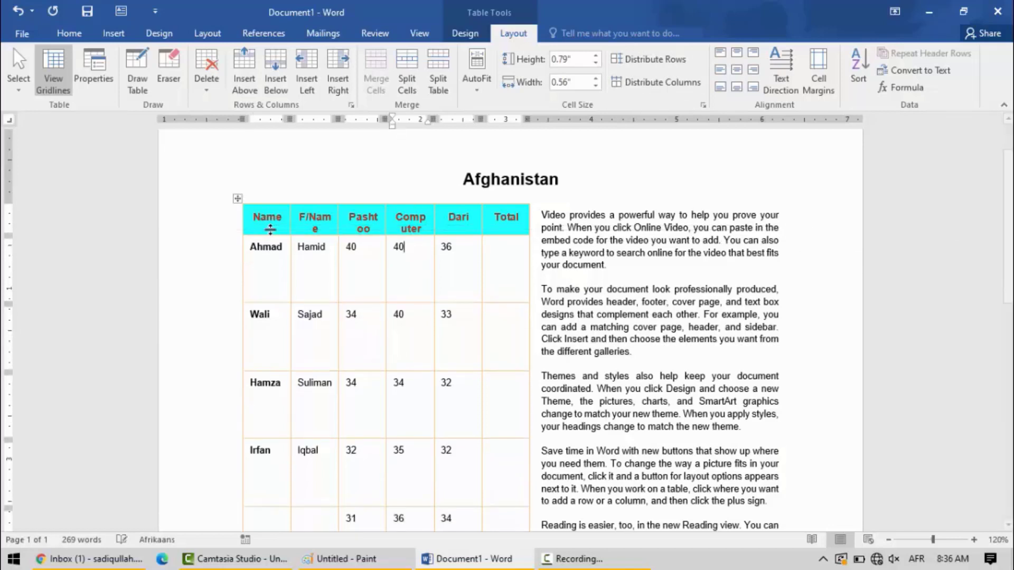
pyautogui.click(432, 216)
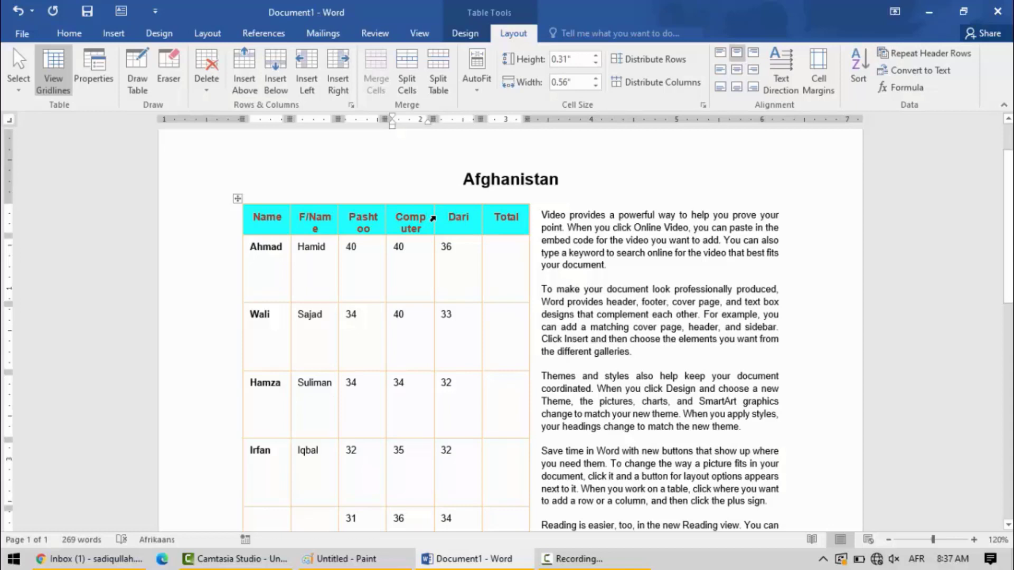
pyautogui.click(471, 85)
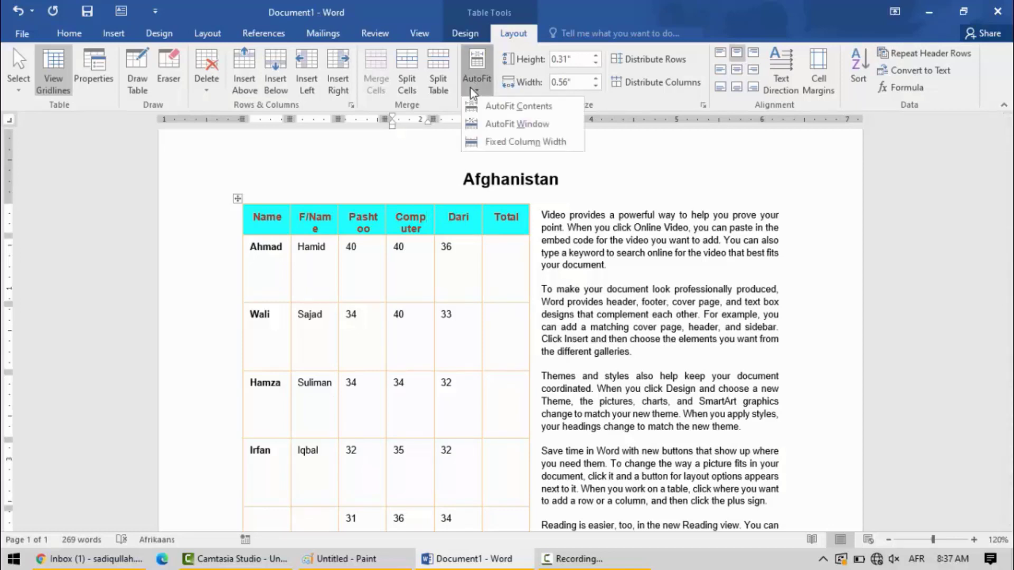
pyautogui.click(491, 107)
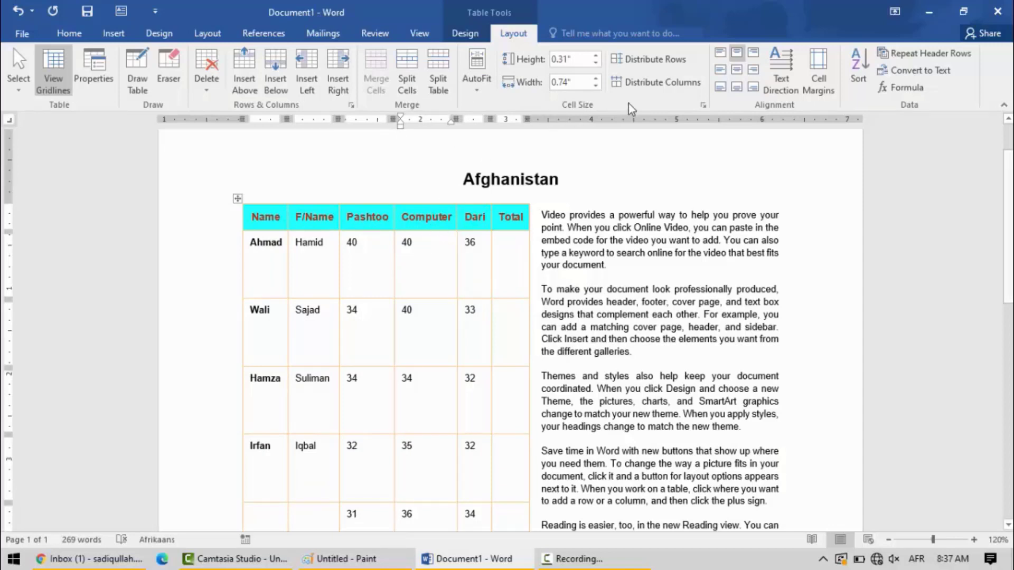
# - Distribute the table columns evenly, and undo the column distribution
pyautogui.click(645, 82)
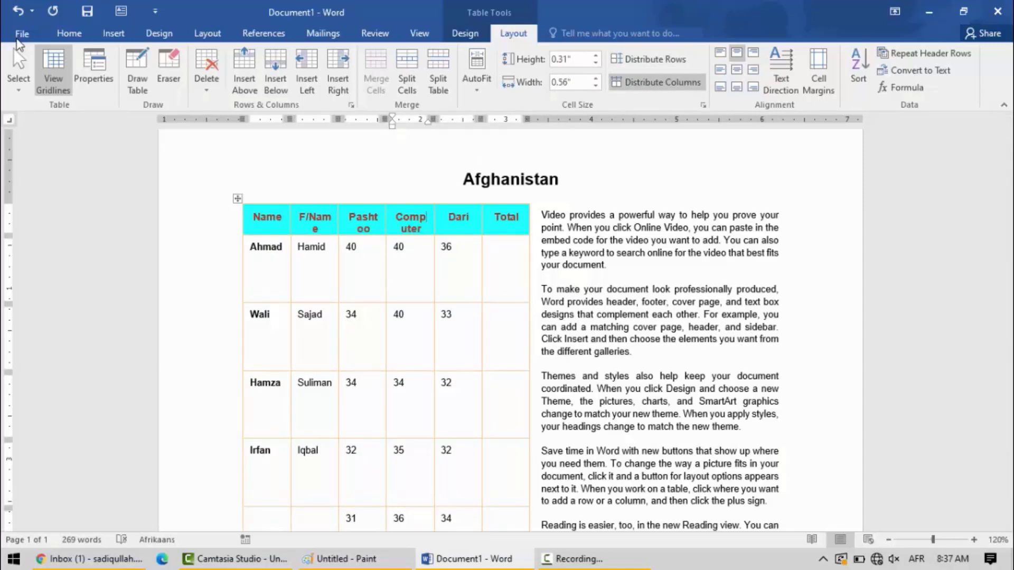
pyautogui.click(27, 9)
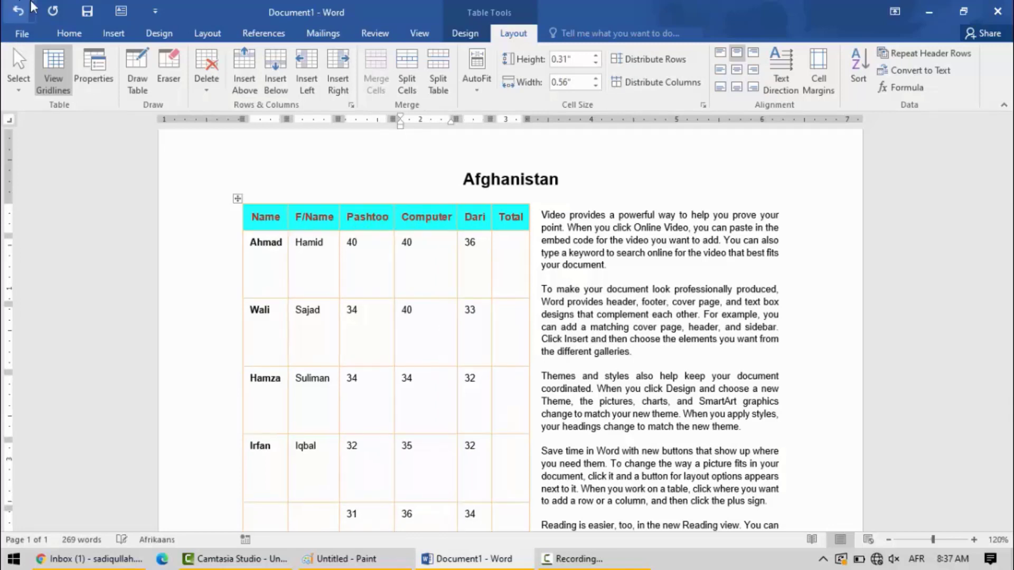
# - Distribute the table rows evenly, and set the header row height to 0.1"
pyautogui.click(641, 59)
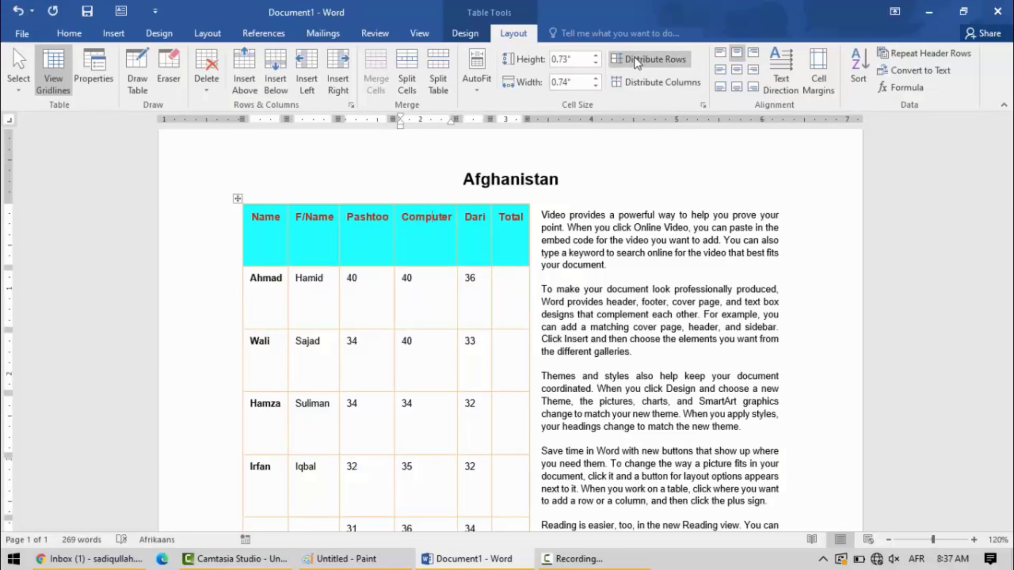
pyautogui.click(594, 63)
pyautogui.click(593, 63)
pyautogui.click(593, 63)
pyautogui.click(593, 63)
pyautogui.click(593, 63)
pyautogui.click(594, 63)
pyautogui.click(594, 63)
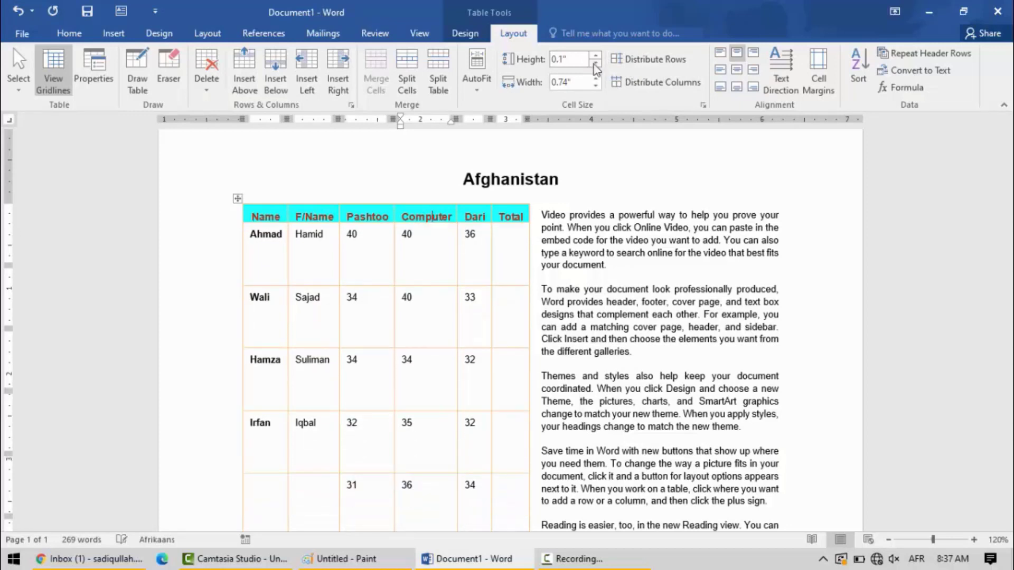
# - Distribute the marks table's rows evenly, and set the header row height to 0.2"
pyautogui.click(650, 59)
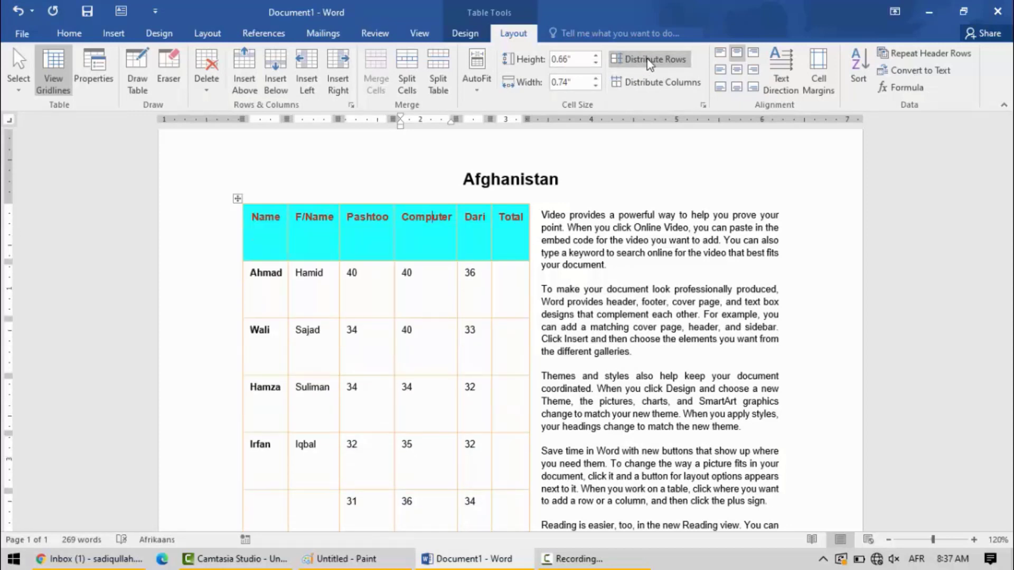
pyautogui.click(597, 63)
pyautogui.click(597, 63)
pyautogui.click(597, 63)
pyautogui.click(597, 63)
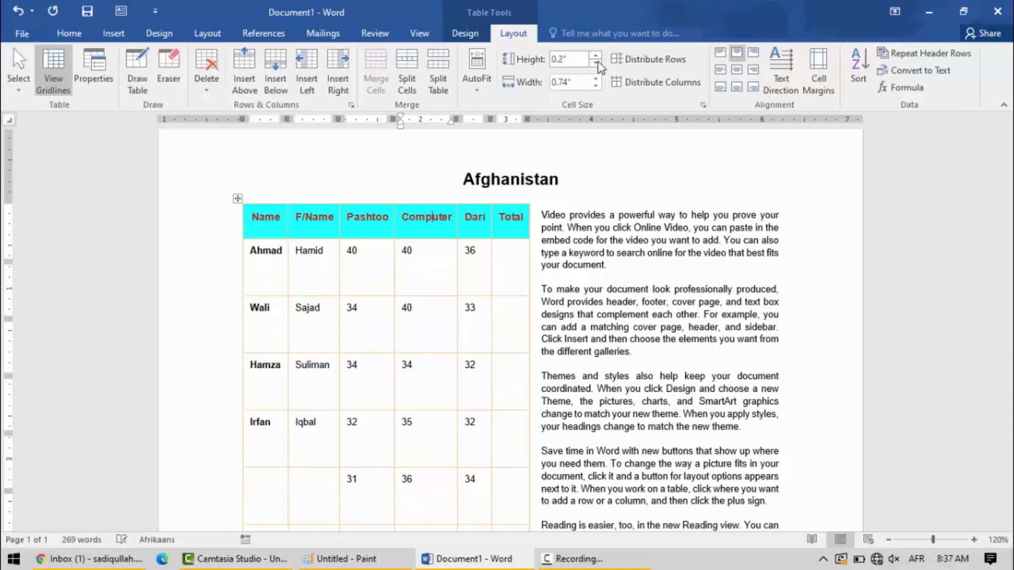
pyautogui.click(596, 63)
pyautogui.click(596, 63)
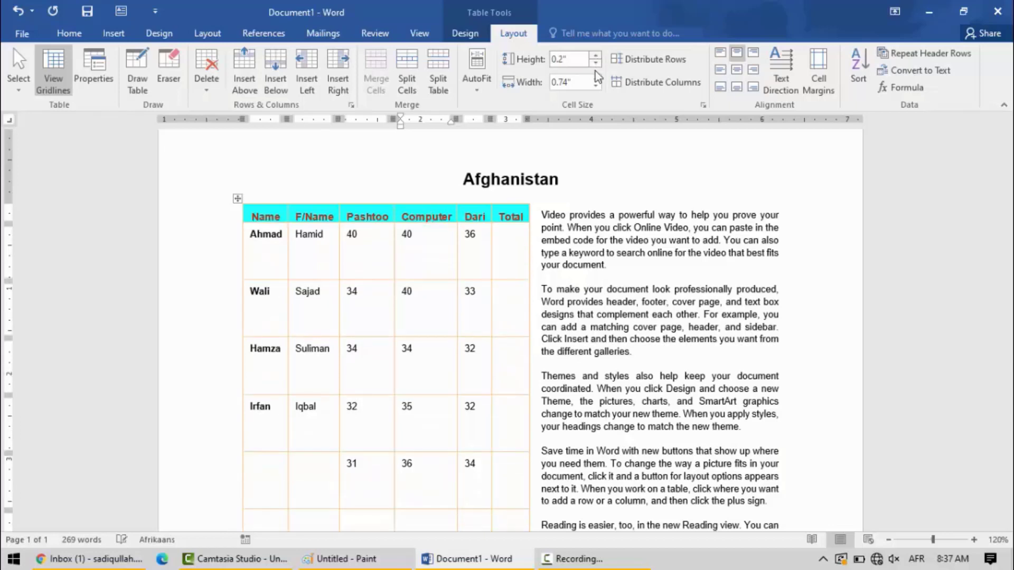
pyautogui.click(594, 87)
pyautogui.click(594, 86)
pyautogui.click(410, 258)
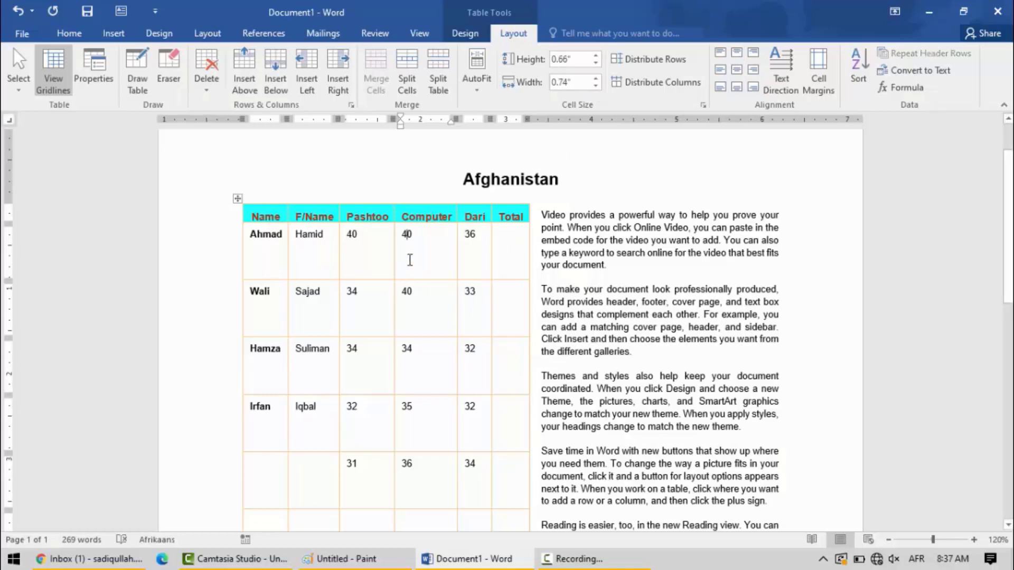
# - Undo the recent header row height changes and the row distributions in the marks table
pyautogui.click(22, 15)
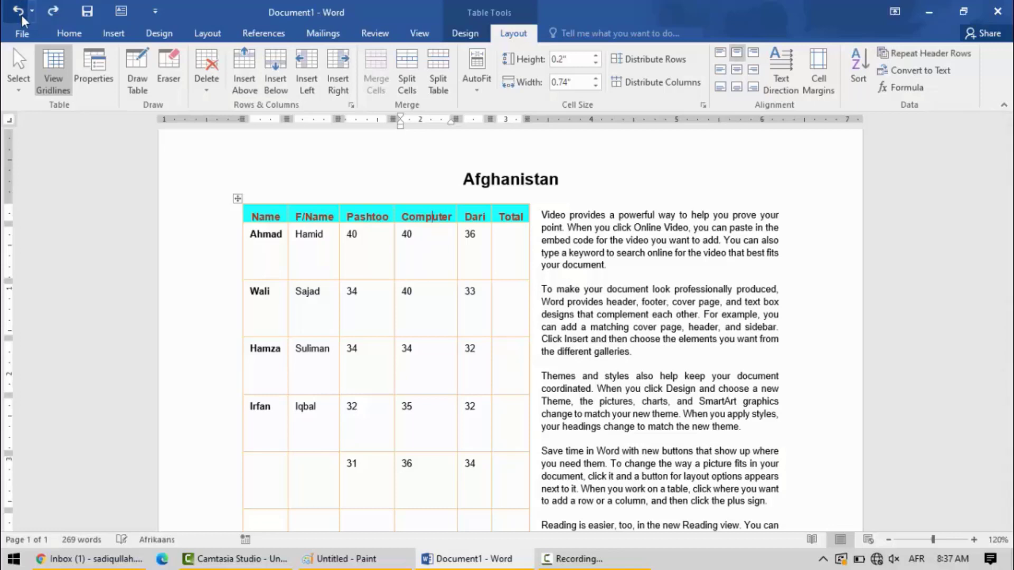
pyautogui.click(19, 14)
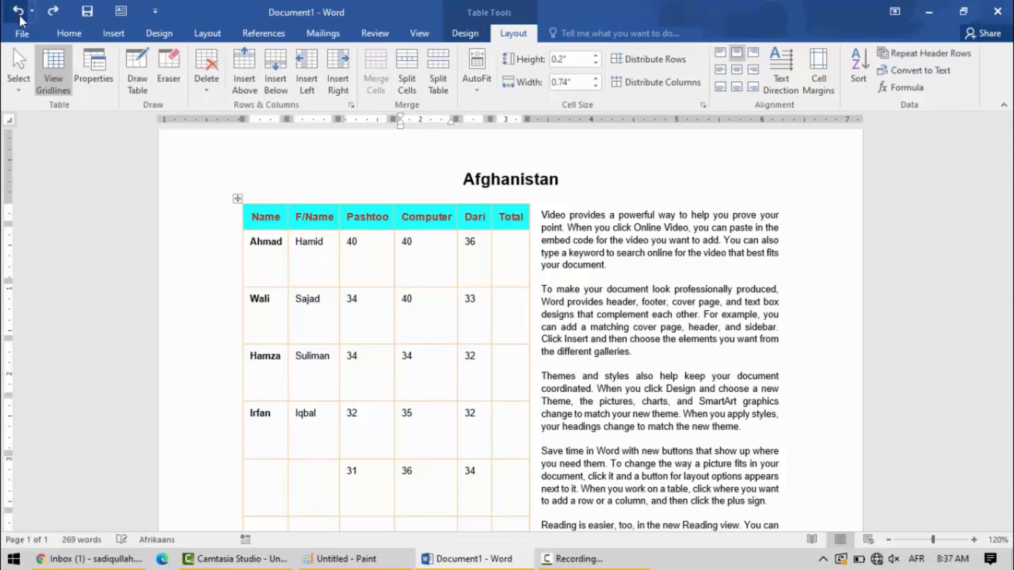
pyautogui.click(19, 14)
pyautogui.click(19, 14)
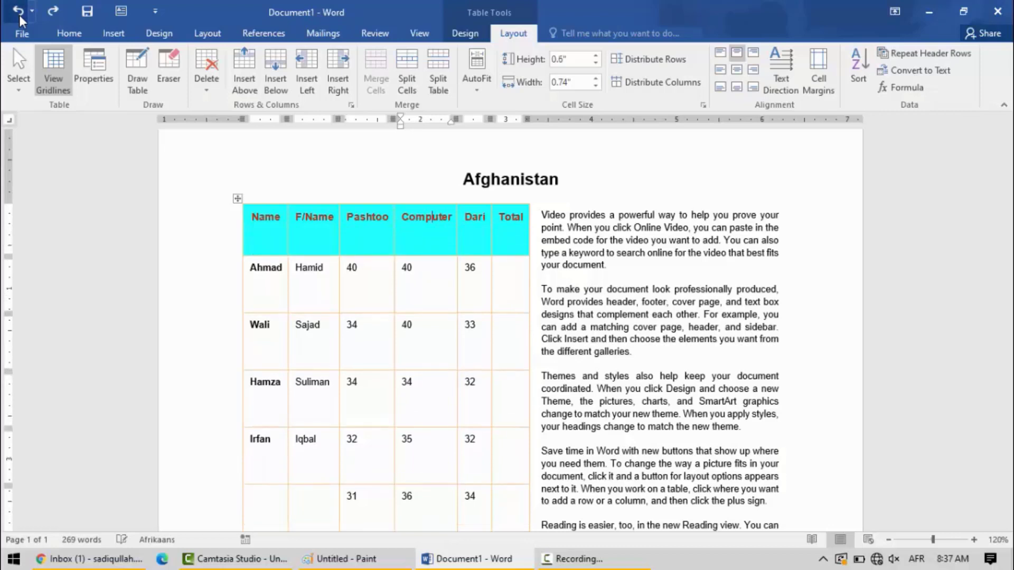
pyautogui.click(19, 14)
pyautogui.click(19, 15)
pyautogui.click(19, 15)
pyautogui.click(19, 14)
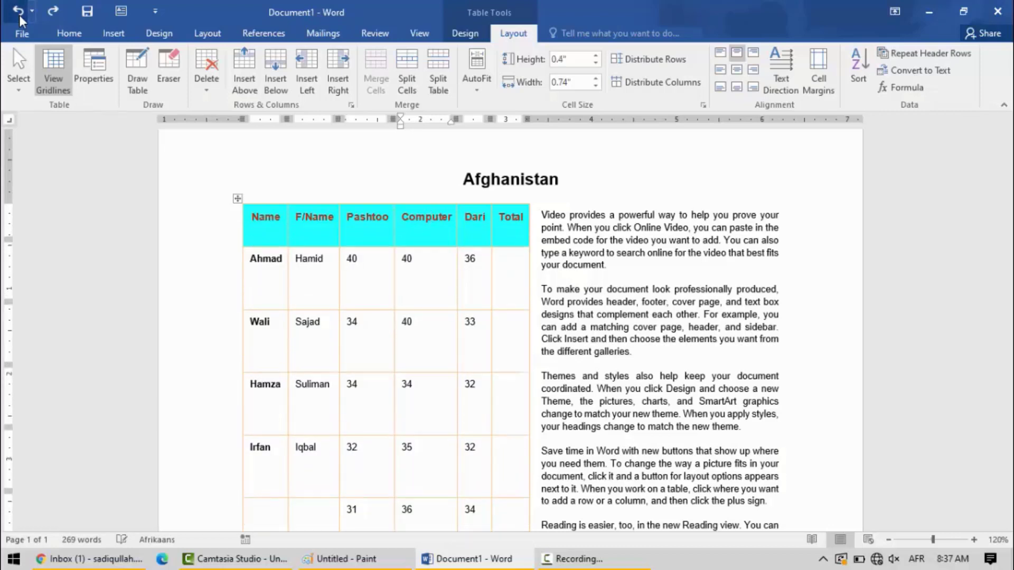
pyautogui.click(19, 14)
pyautogui.click(19, 15)
pyautogui.click(19, 15)
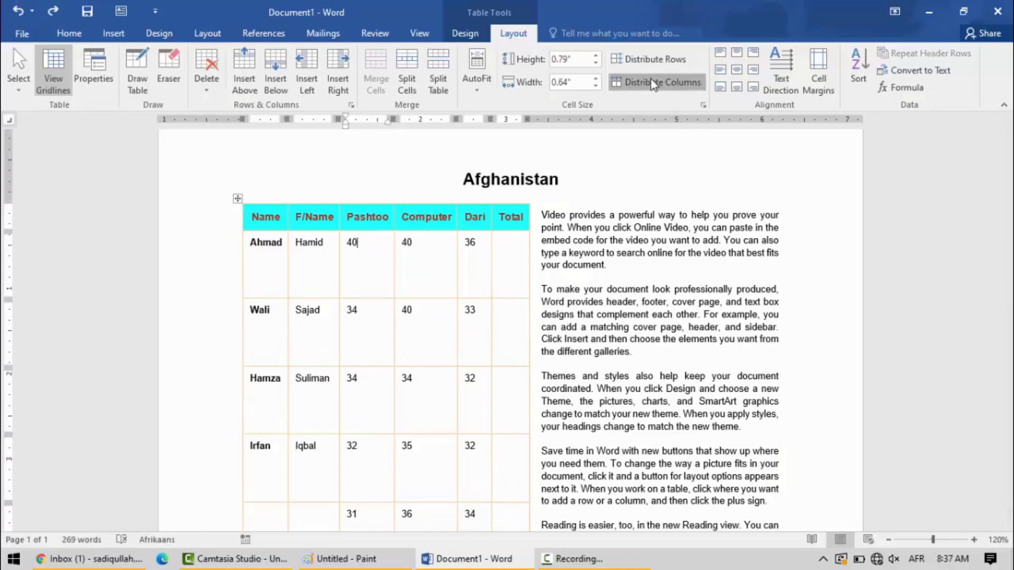
# - Distribute all rows and all columns of the marks table evenly
pyautogui.click(654, 58)
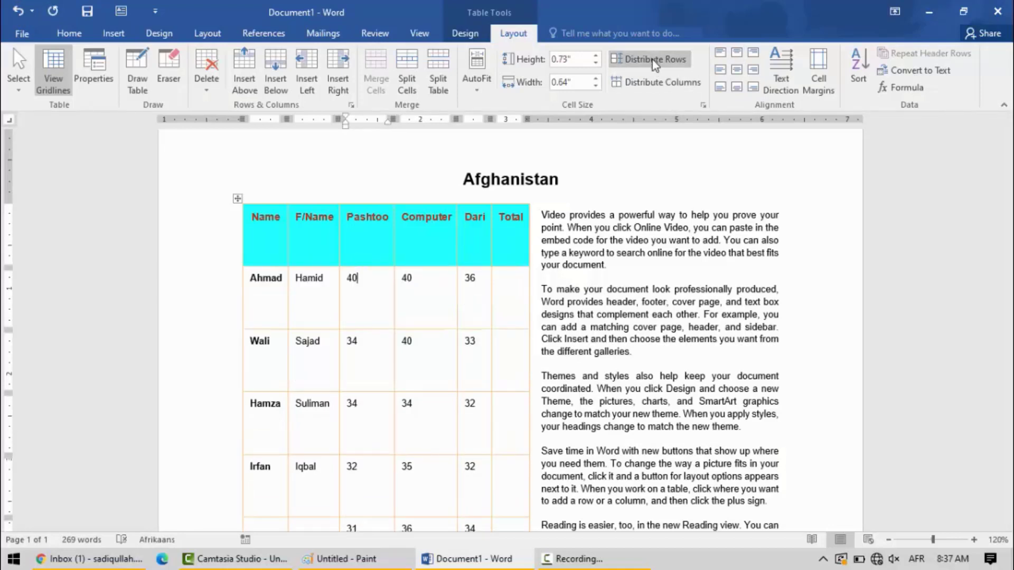
pyautogui.click(651, 83)
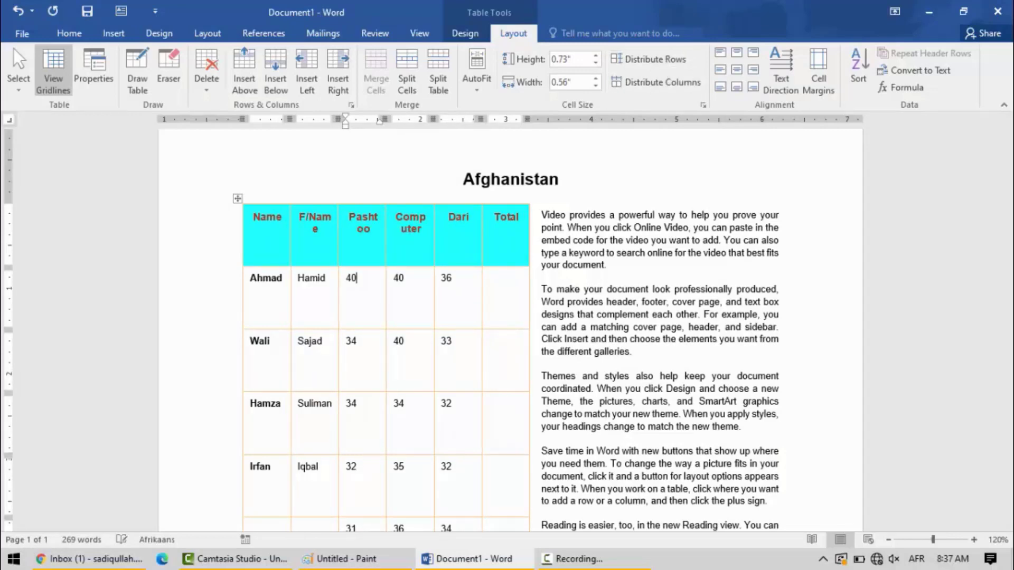
# - Shorten the second-to-last empty row to about 0.27", and distribute the table rows evenly
pyautogui.scroll(-3, 1009, 389)
pyautogui.scroll(-8, 1009, 390)
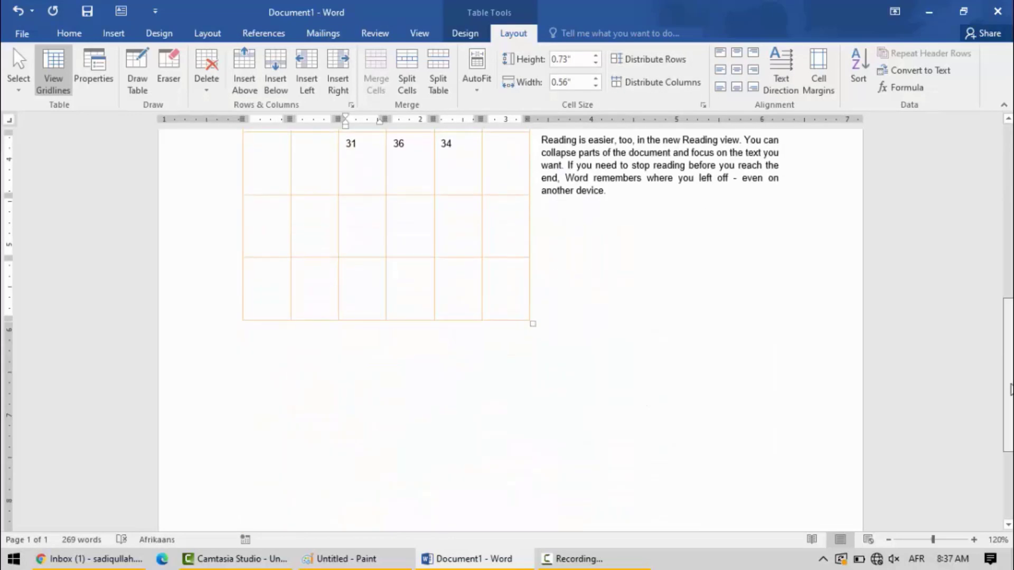
pyautogui.moveTo(1010, 389); pyautogui.dragTo(998, 339)
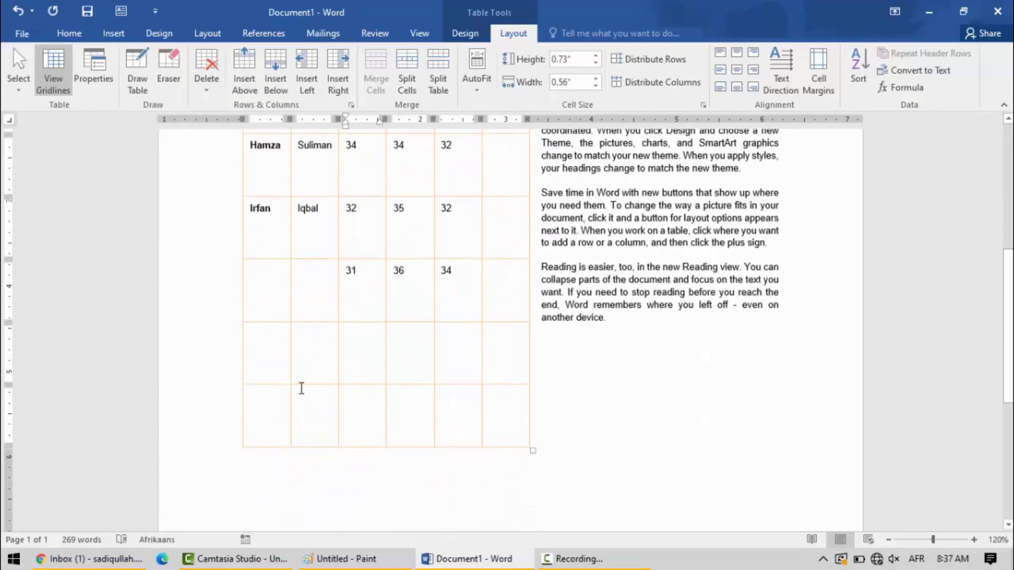
pyautogui.moveTo(301, 385); pyautogui.dragTo(307, 344)
pyautogui.scroll(3, 330, 369)
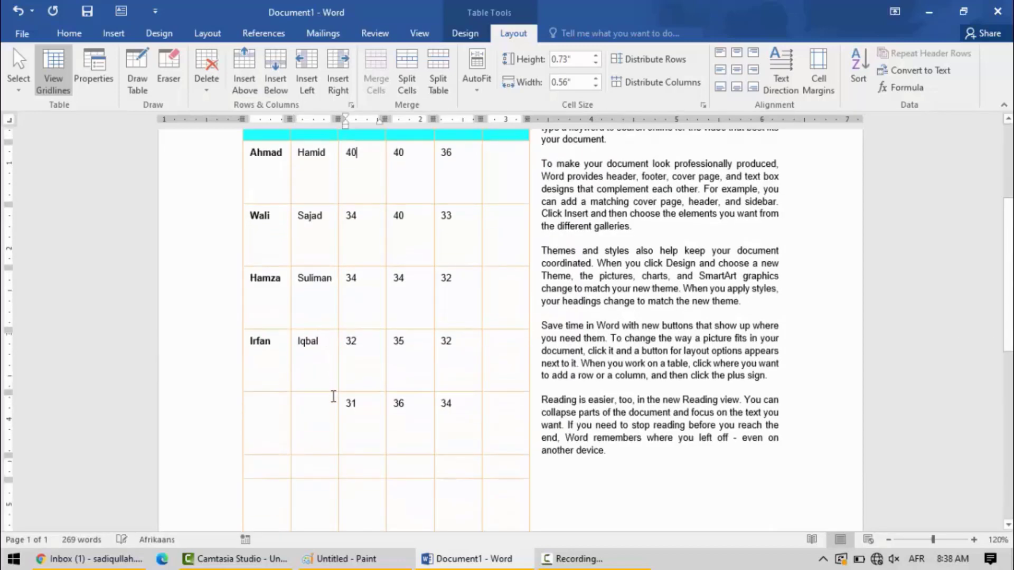
pyautogui.click(326, 471)
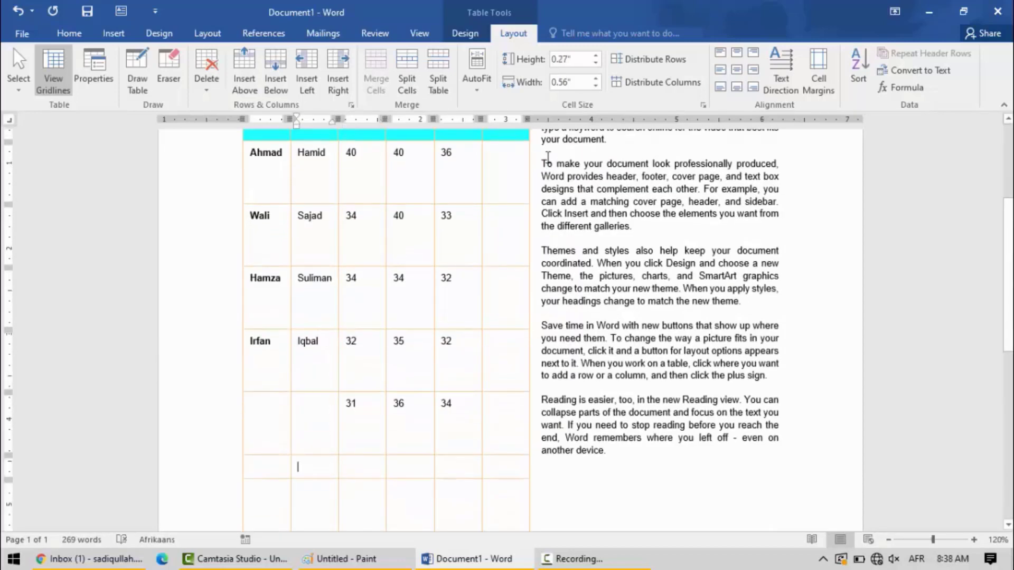
pyautogui.click(646, 54)
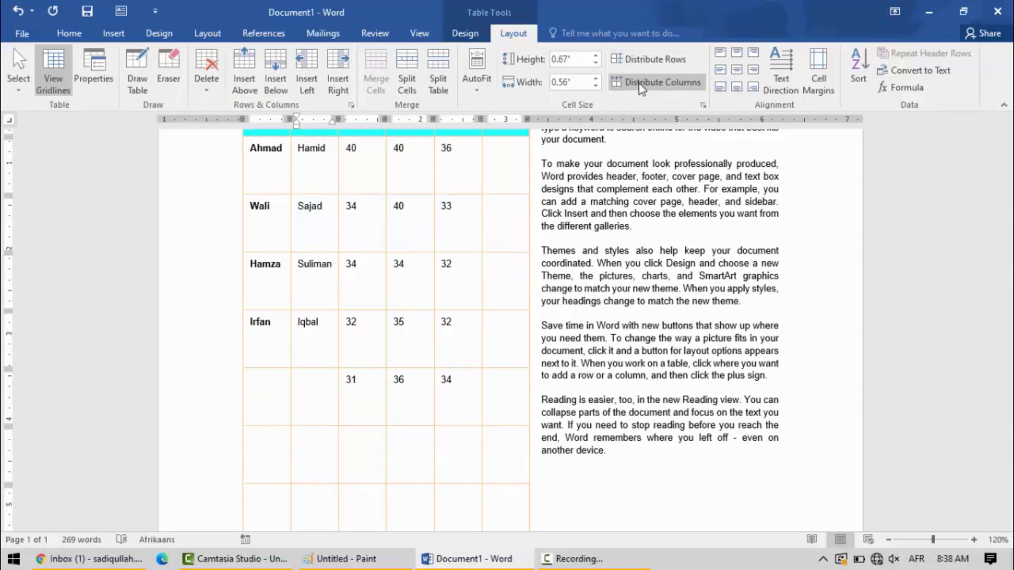
# - Use Draw Table to draw a table outline about 4.37" wide and 1.12" high in the blank area below the marks table
pyautogui.moveTo(1009, 285); pyautogui.dragTo(1009, 450)
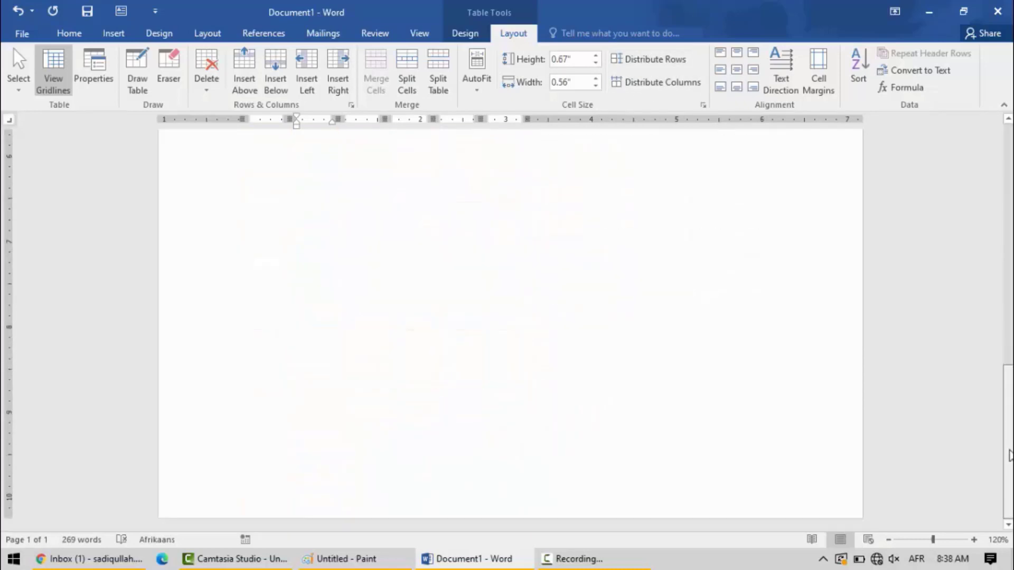
pyautogui.click(115, 34)
pyautogui.click(96, 84)
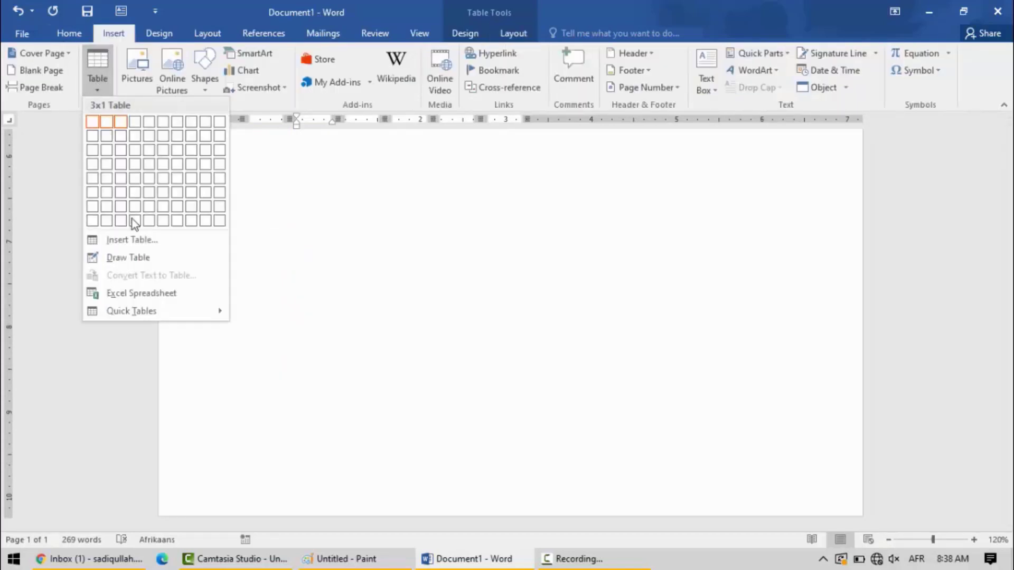
pyautogui.click(129, 258)
pyautogui.moveTo(296, 215)
pyautogui.mouseDown()
pyautogui.moveTo(668, 294)
pyautogui.moveTo(667, 315)
pyautogui.mouseUp()
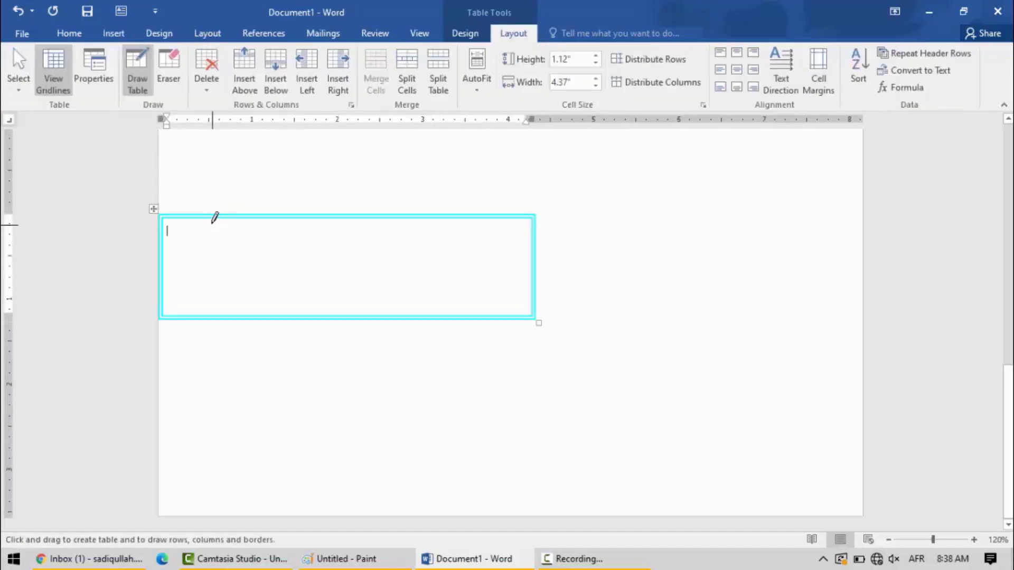
# - Divide the drawn table into four columns and three rows, and distribute the rows and columns evenly
pyautogui.moveTo(213, 227); pyautogui.dragTo(214, 315)
pyautogui.moveTo(350, 212)
pyautogui.mouseDown()
pyautogui.moveTo(502, 233)
pyautogui.moveTo(470, 283)
pyautogui.moveTo(469, 316)
pyautogui.mouseUp()
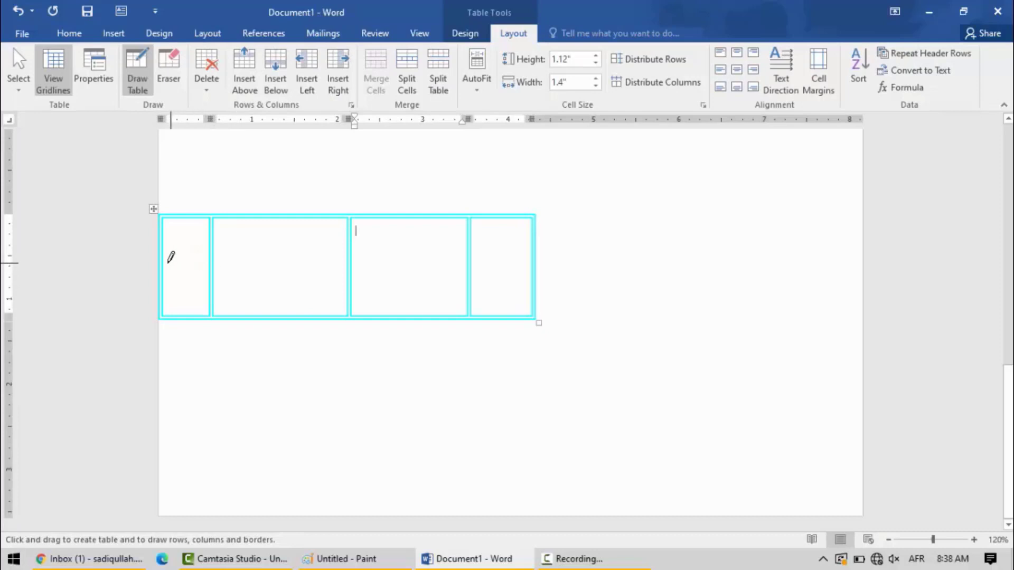
pyautogui.moveTo(165, 257); pyautogui.dragTo(576, 269)
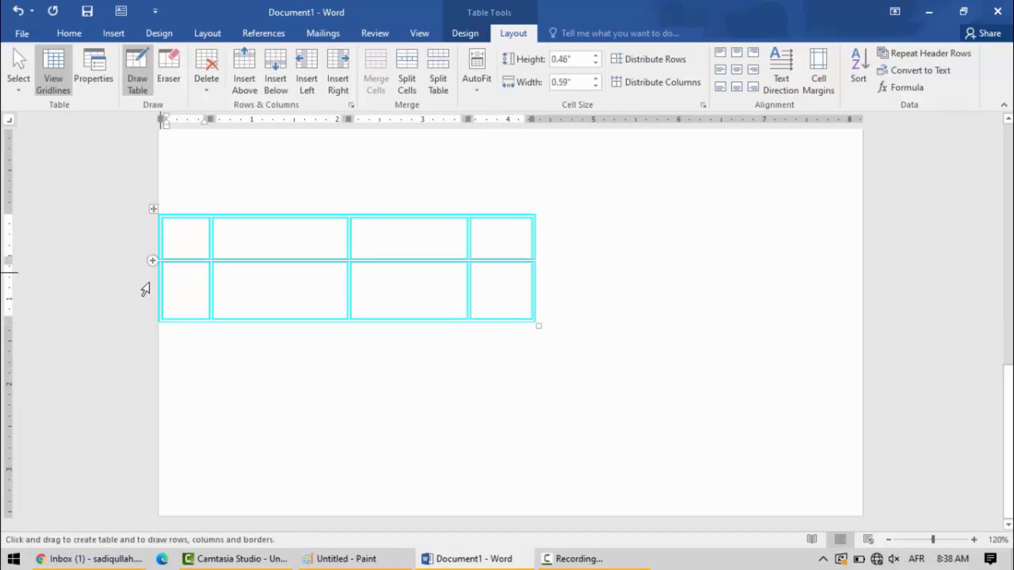
pyautogui.moveTo(170, 290); pyautogui.dragTo(483, 292)
pyautogui.click(649, 59)
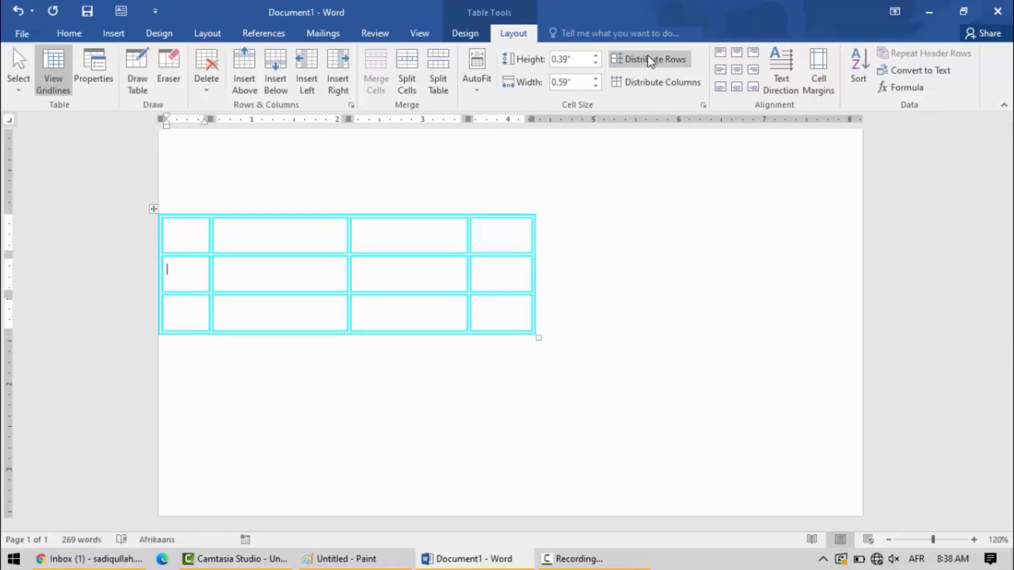
pyautogui.click(644, 82)
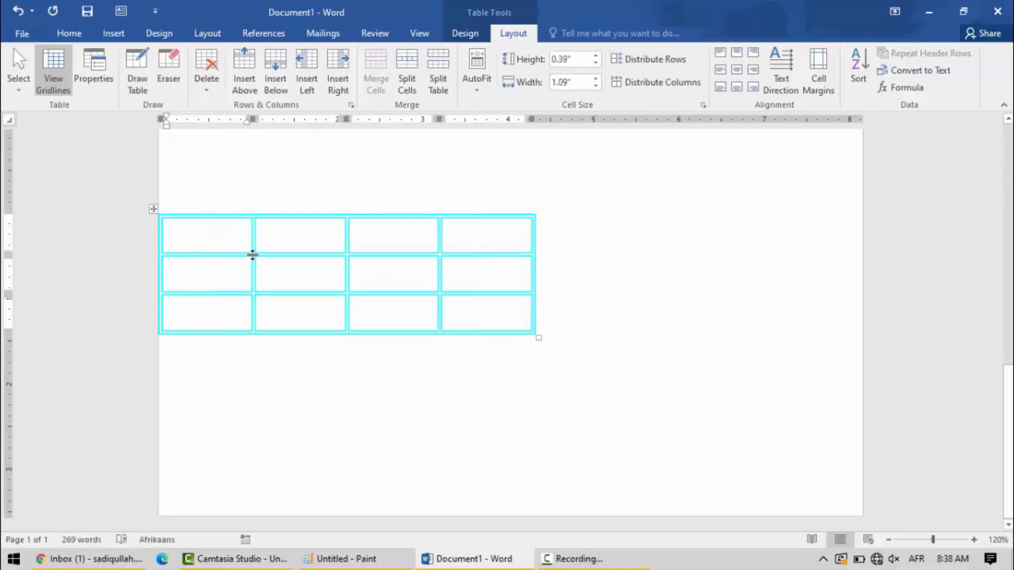
# - Apply AutoFit Contents to the student marks table, followed by AutoFit Window
pyautogui.scroll(15, 433, 280)
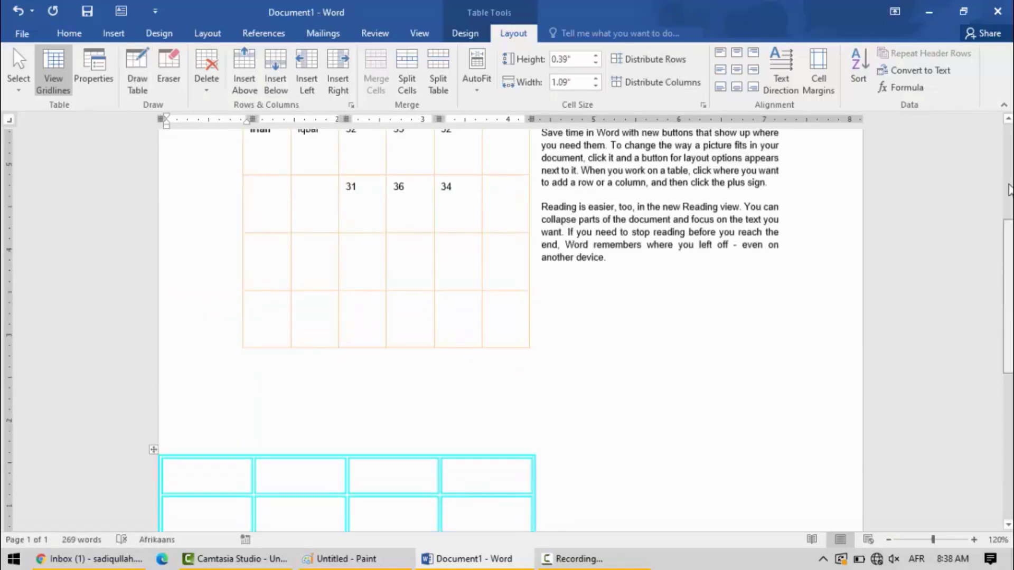
pyautogui.click(429, 295)
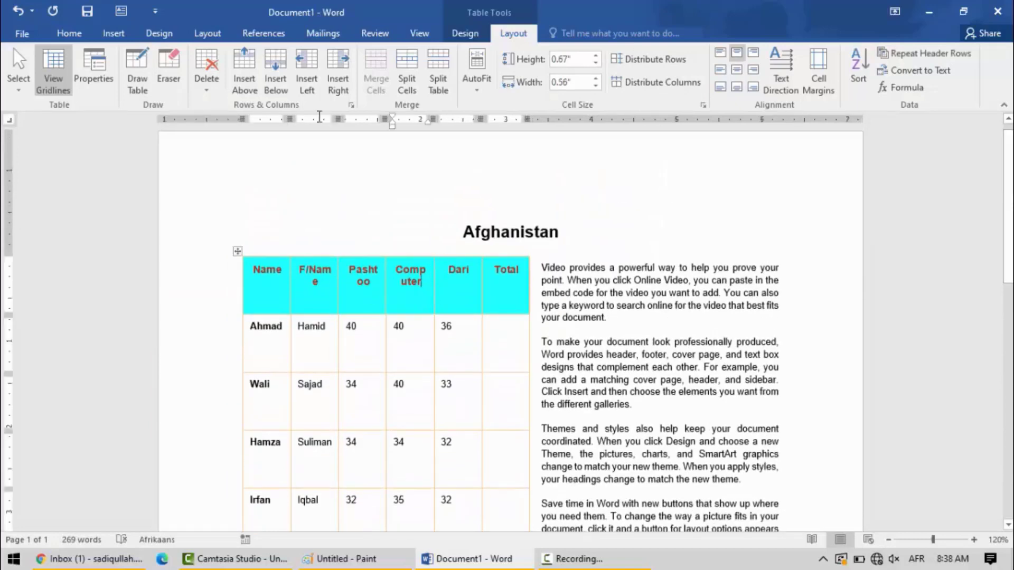
pyautogui.click(475, 91)
pyautogui.click(501, 105)
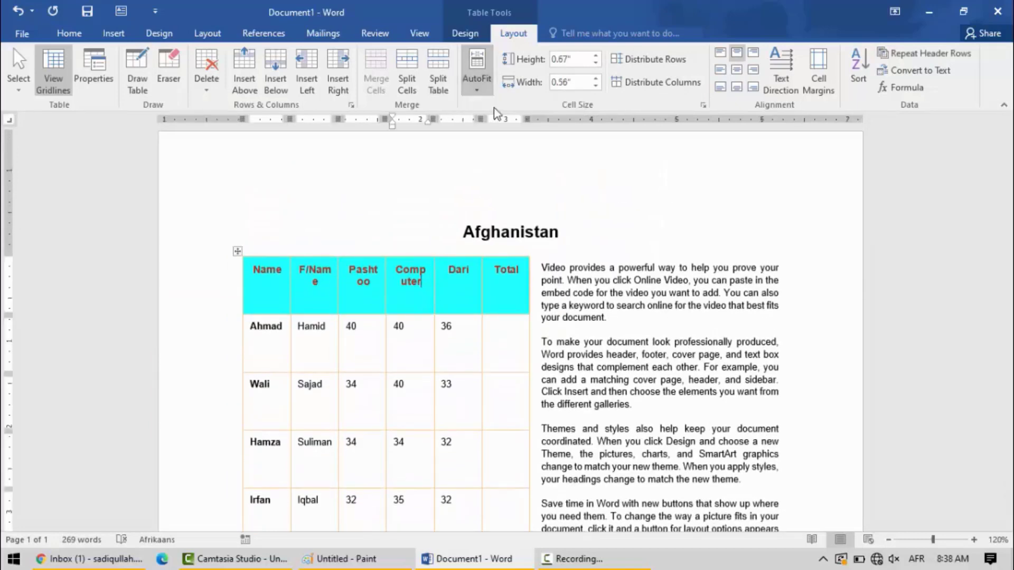
pyautogui.click(471, 93)
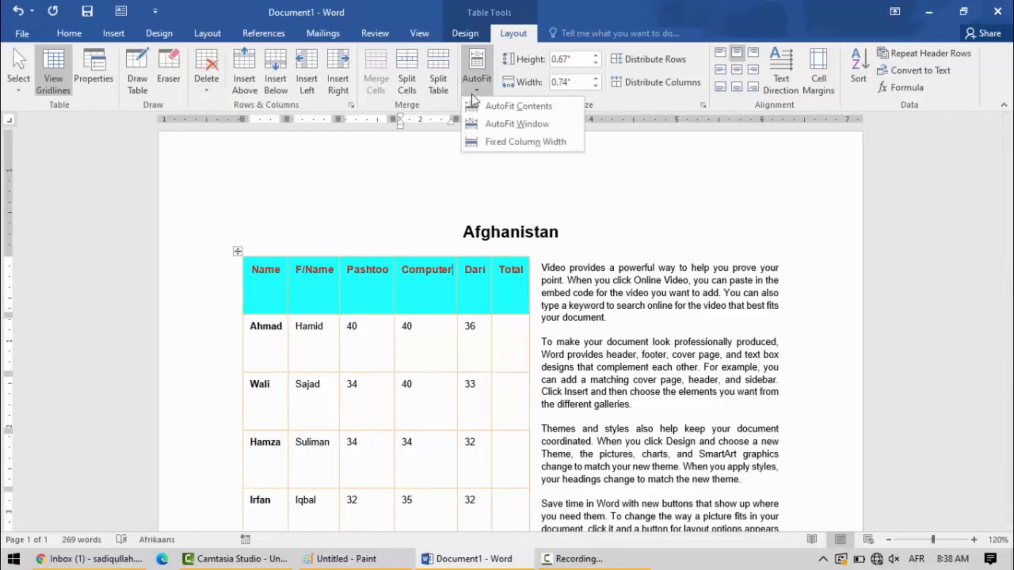
pyautogui.click(511, 124)
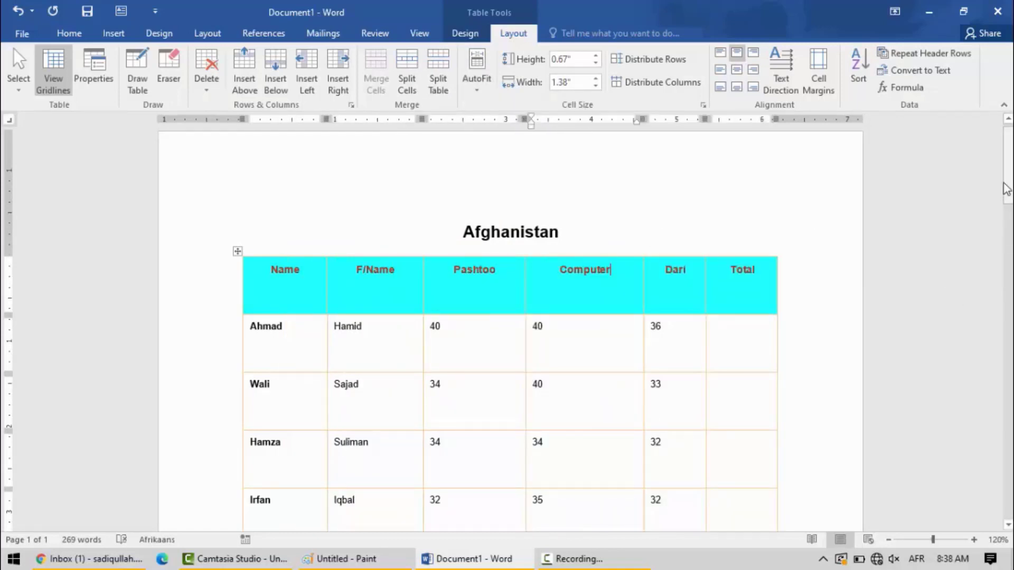
# - Shorten the empty row below the last row of marks, and shorten that last marks row as well
pyautogui.moveTo(1009, 216); pyautogui.dragTo(1008, 263)
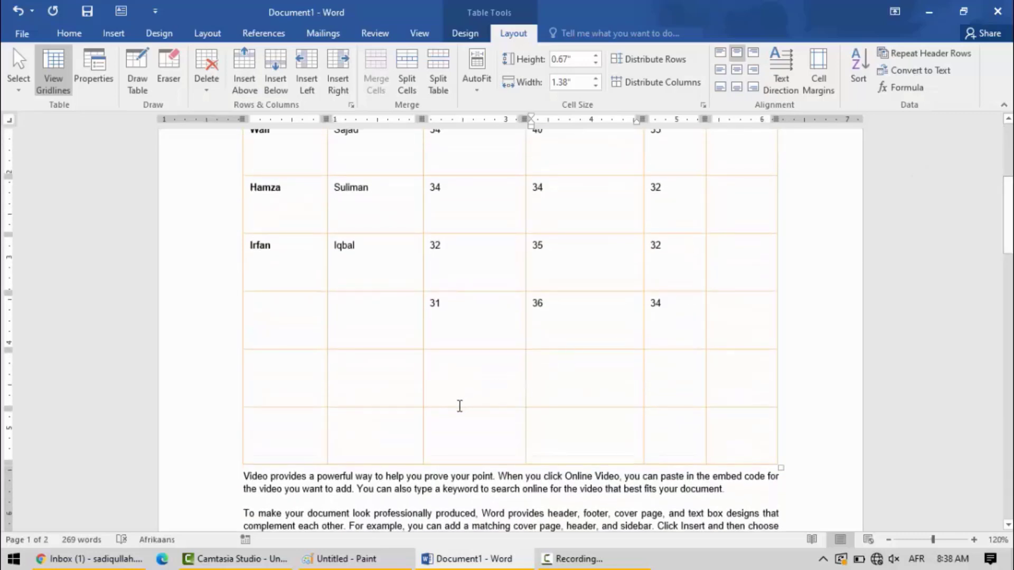
pyautogui.moveTo(457, 408); pyautogui.dragTo(456, 366)
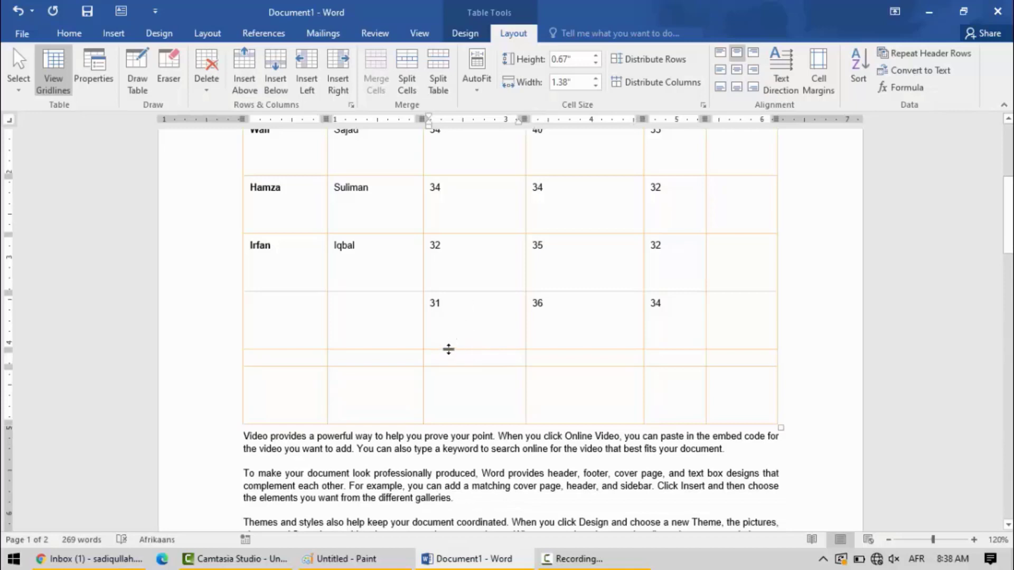
pyautogui.moveTo(449, 349); pyautogui.dragTo(450, 323)
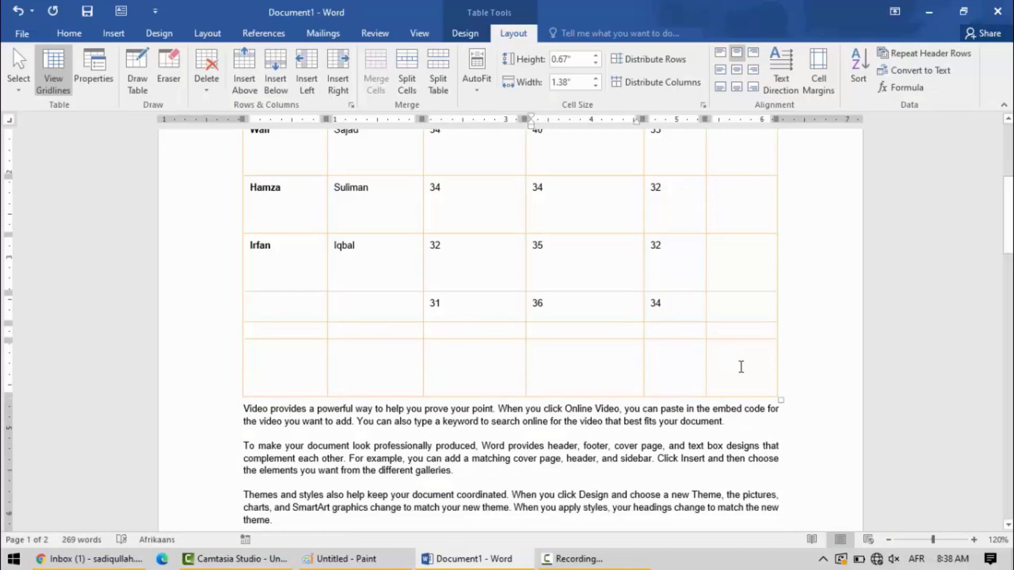
# - Select the whole marks table, AutoFit it to its contents, and clear the selection
pyautogui.scroll(5, 211, 317)
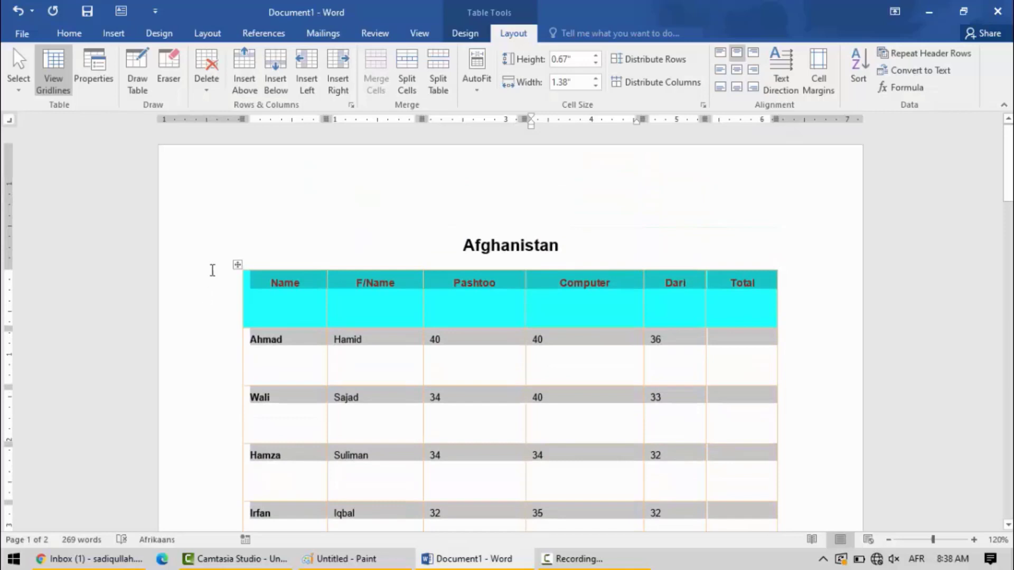
pyautogui.click(475, 89)
pyautogui.click(495, 110)
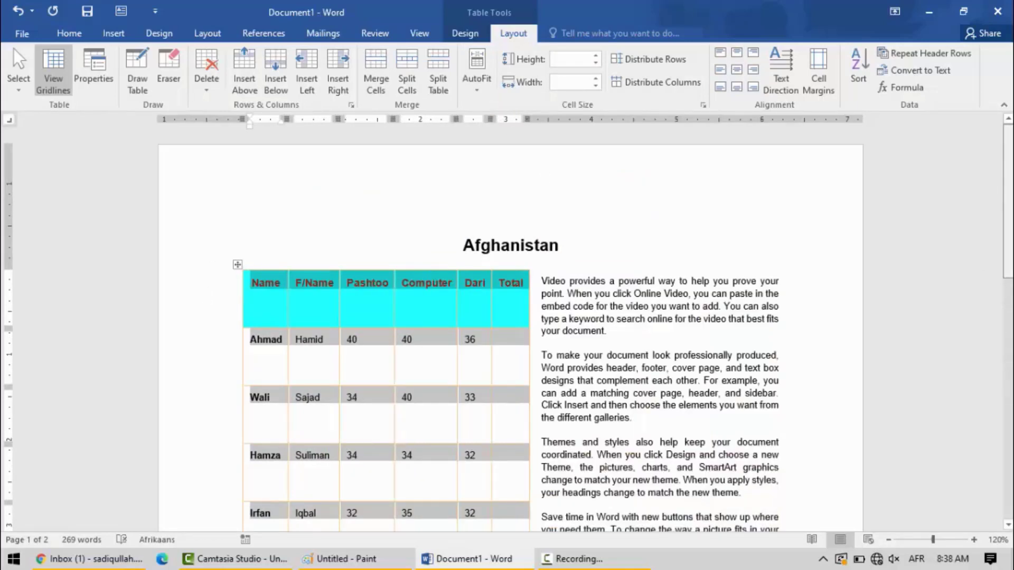
pyautogui.scroll(-3, 366, 347)
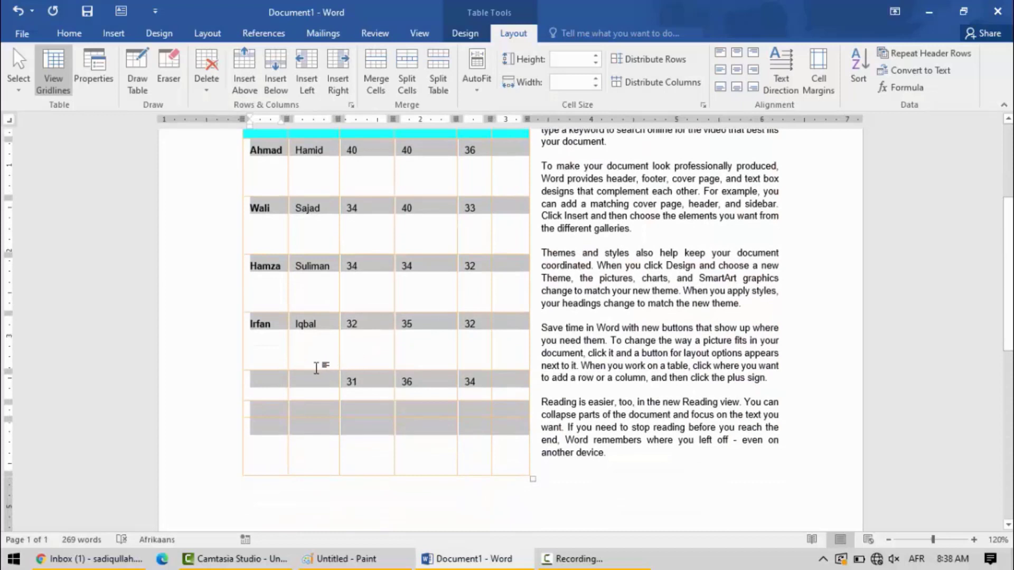
pyautogui.click(304, 356)
pyautogui.click(303, 346)
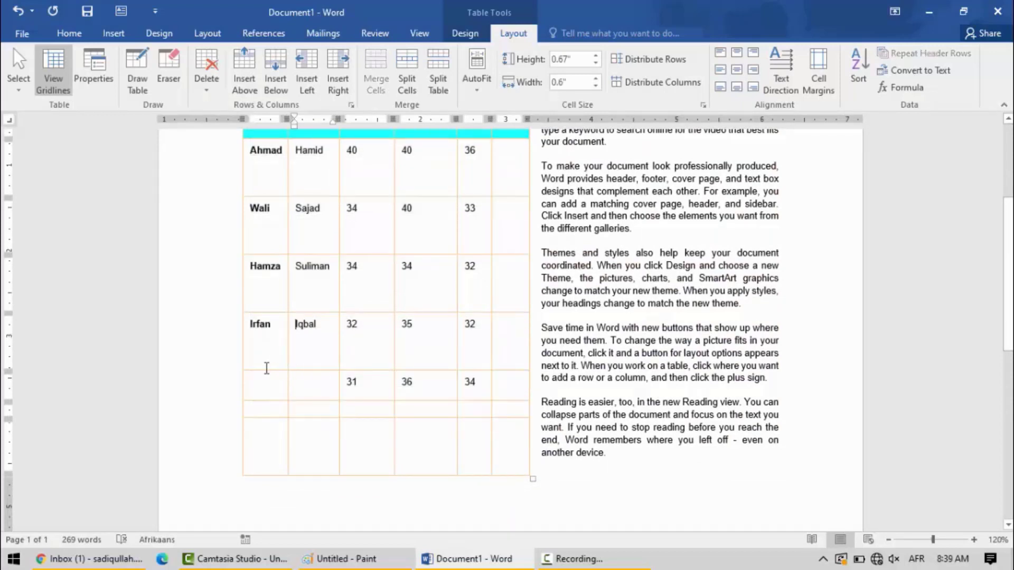
# - Shorten the four rows of the marks table that contain student names
pyautogui.click(265, 369)
pyautogui.moveTo(264, 371); pyautogui.dragTo(265, 341)
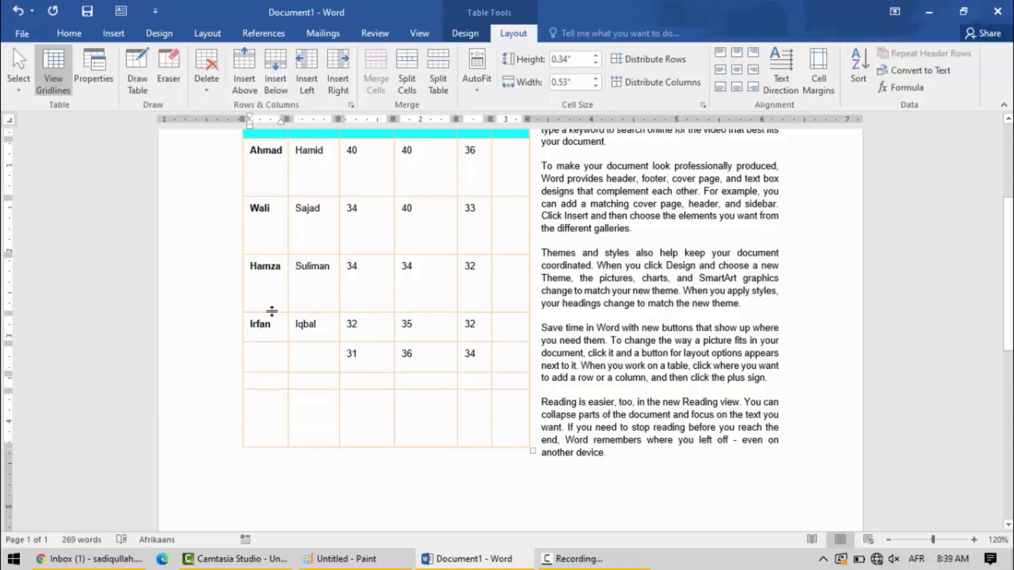
pyautogui.moveTo(272, 312); pyautogui.dragTo(280, 167)
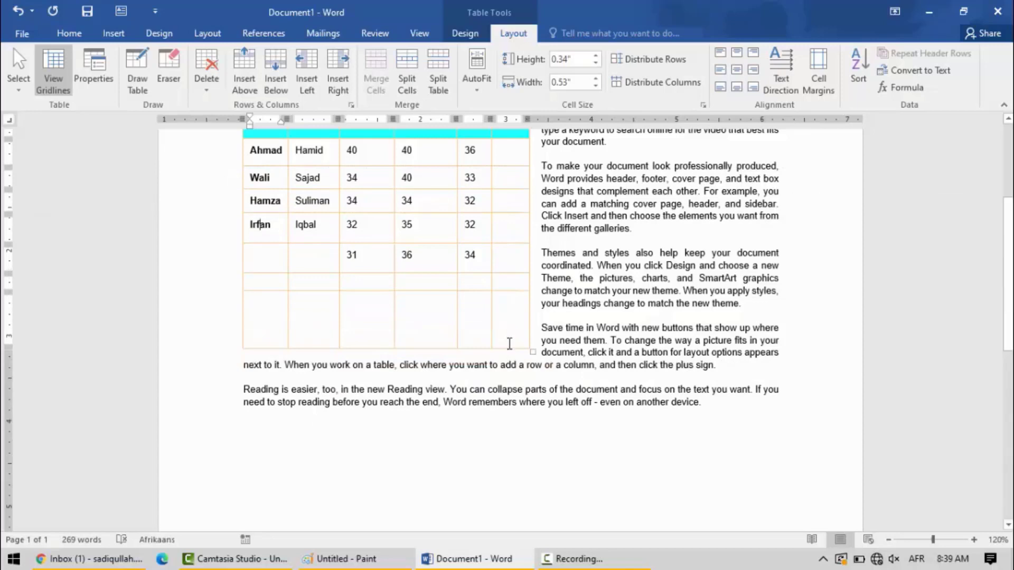
# - Delete the tall empty bottom row of the marks table and remove the remaining empty row below the marks with the Eraser
pyautogui.moveTo(510, 344); pyautogui.dragTo(264, 302)
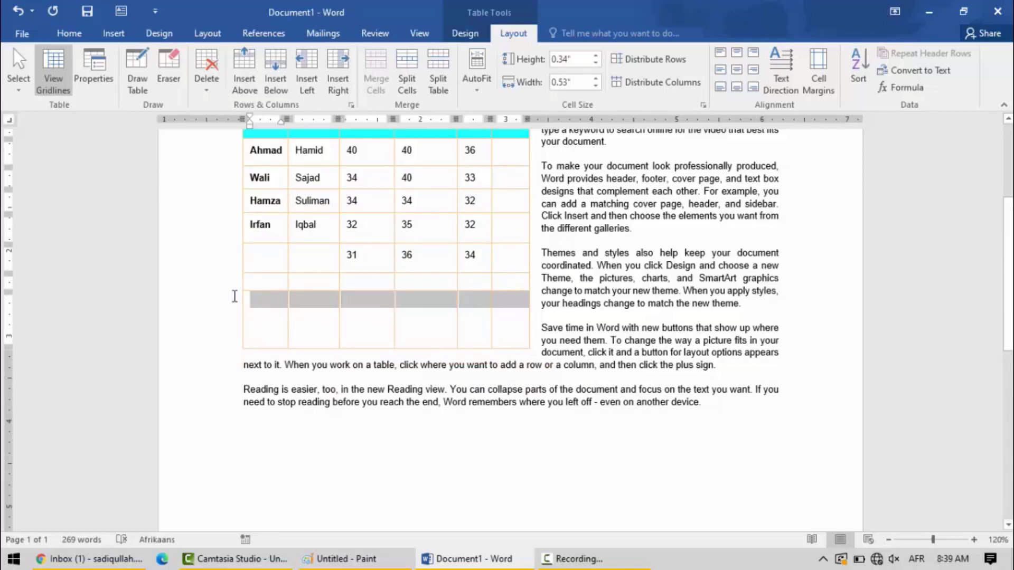
pyautogui.click(206, 81)
pyautogui.click(236, 141)
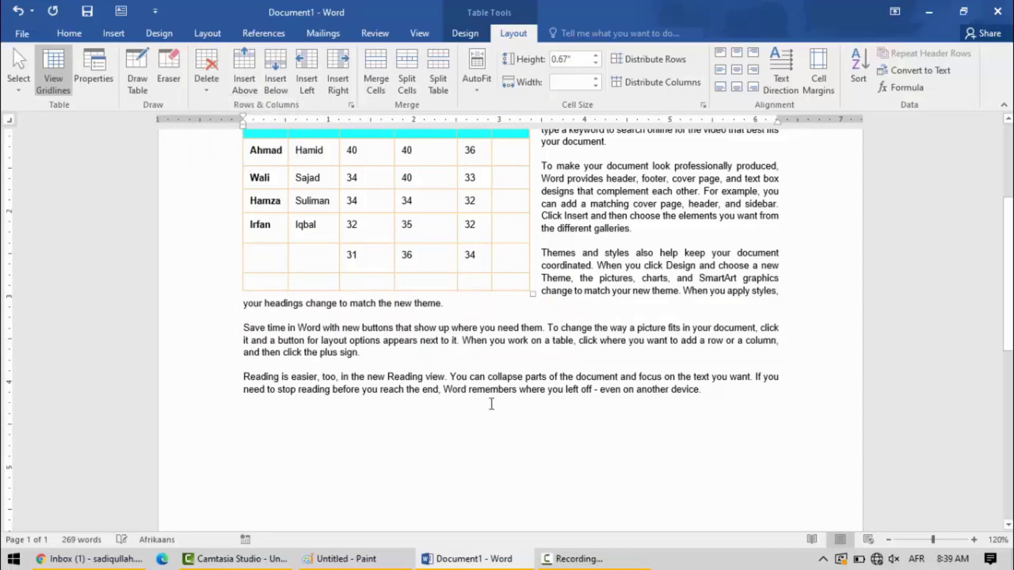
pyautogui.moveTo(515, 282); pyautogui.dragTo(254, 282)
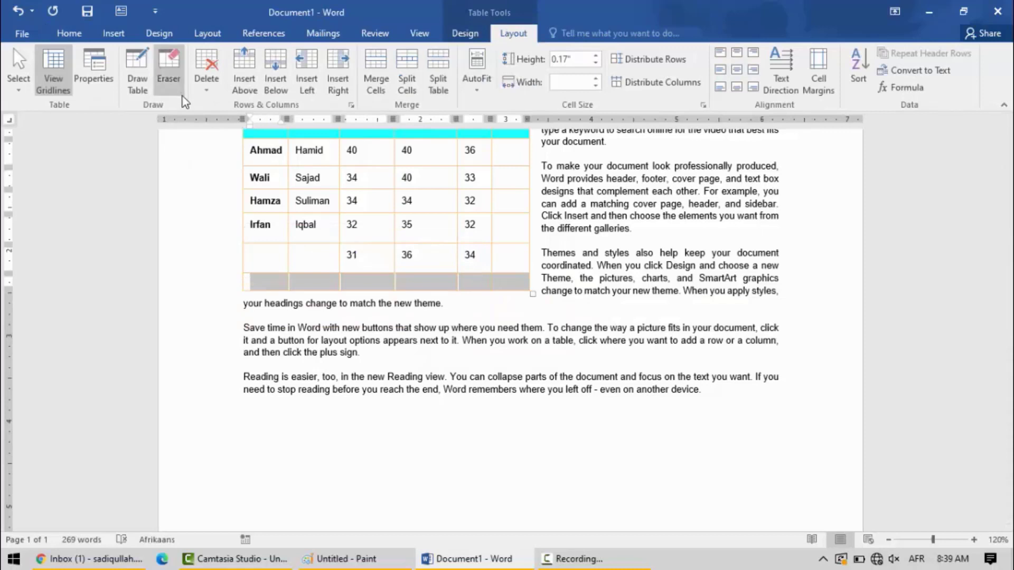
pyautogui.click(168, 71)
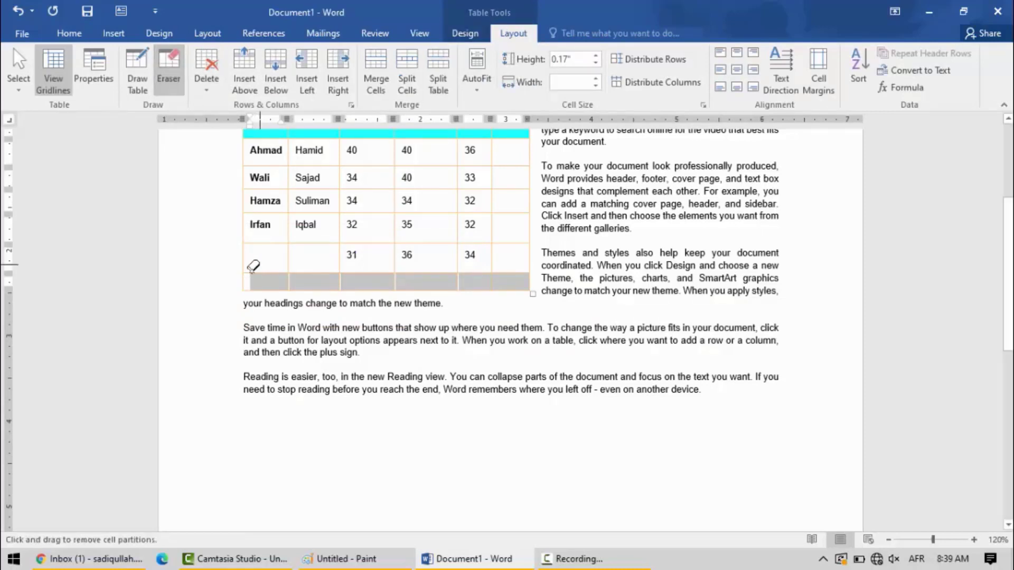
pyautogui.moveTo(228, 281); pyautogui.dragTo(543, 281)
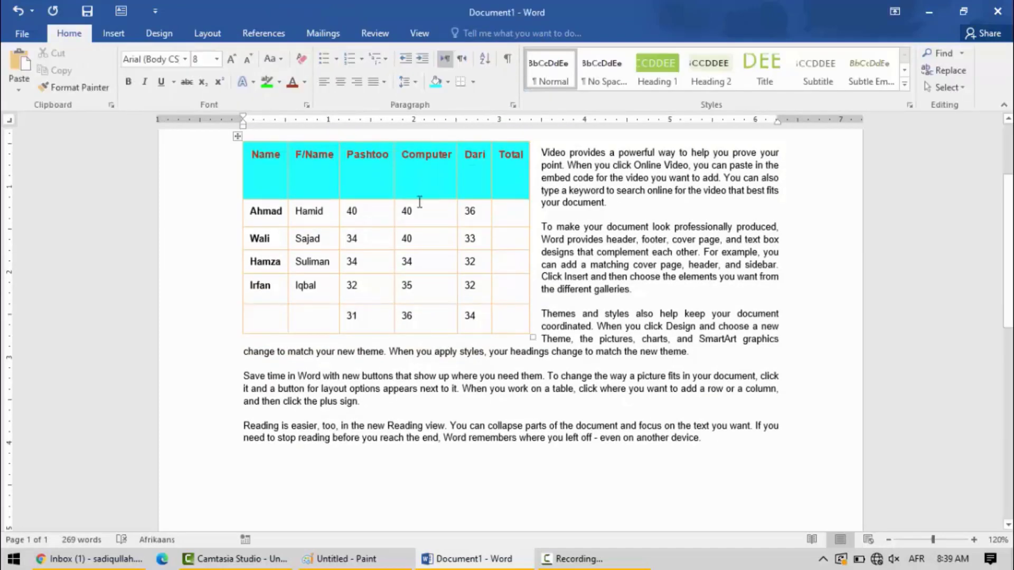
# - Align the text of the whole marks table to top center, then center it both horizontally and vertically
pyautogui.click(406, 212)
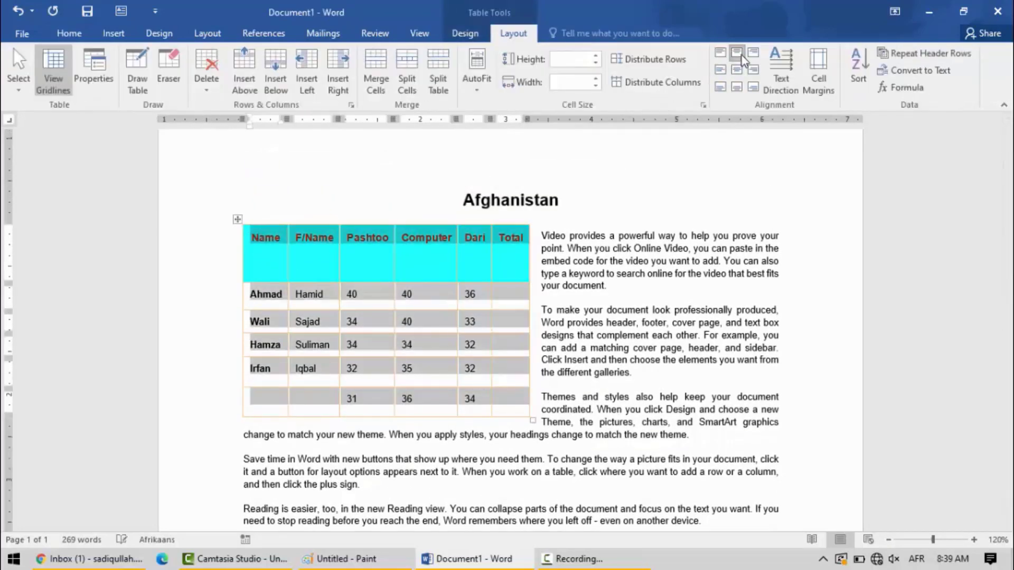
pyautogui.click(741, 57)
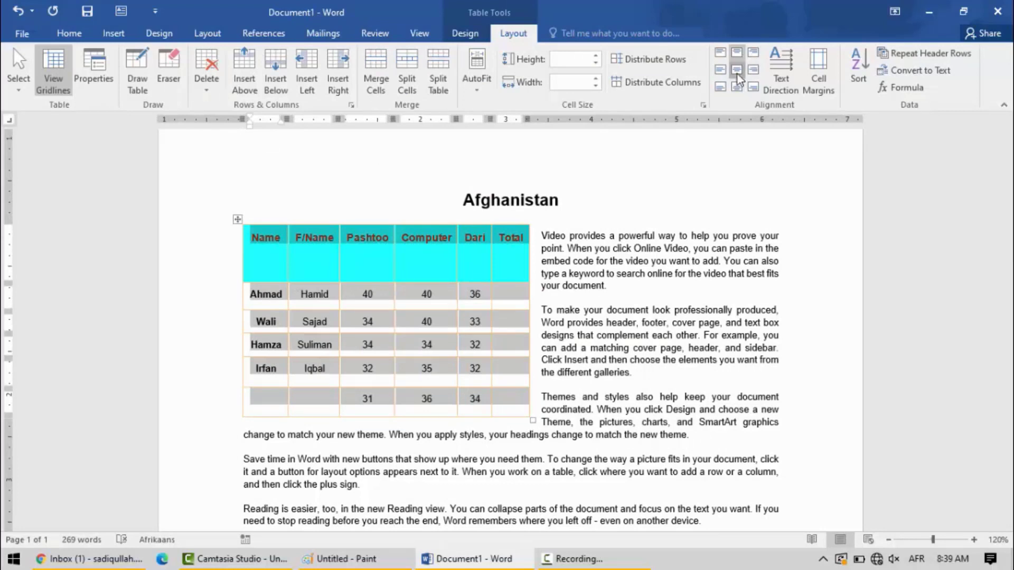
pyautogui.click(737, 72)
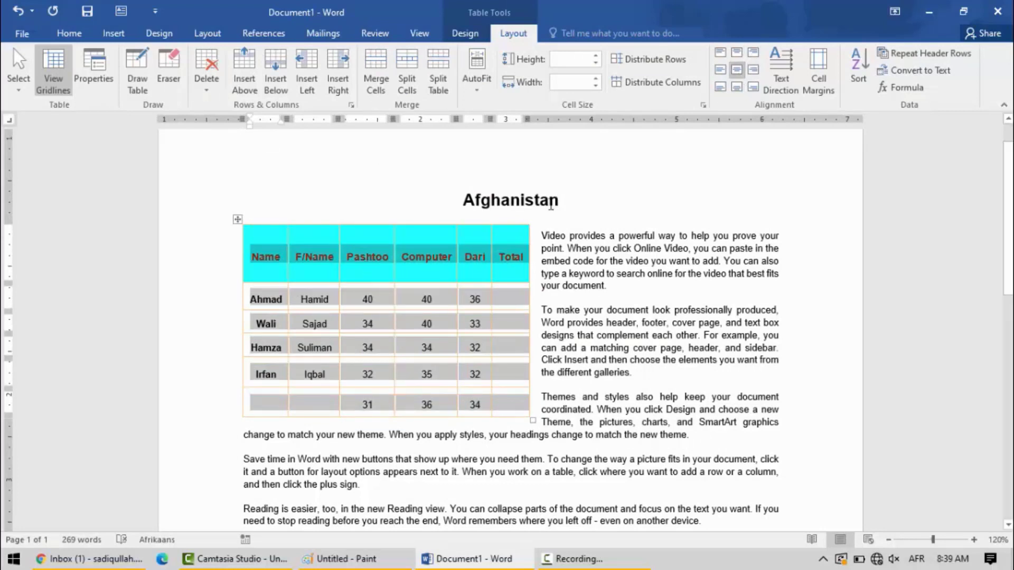
# - Change the text direction of the header row so the headings read vertically downward
pyautogui.click(515, 262)
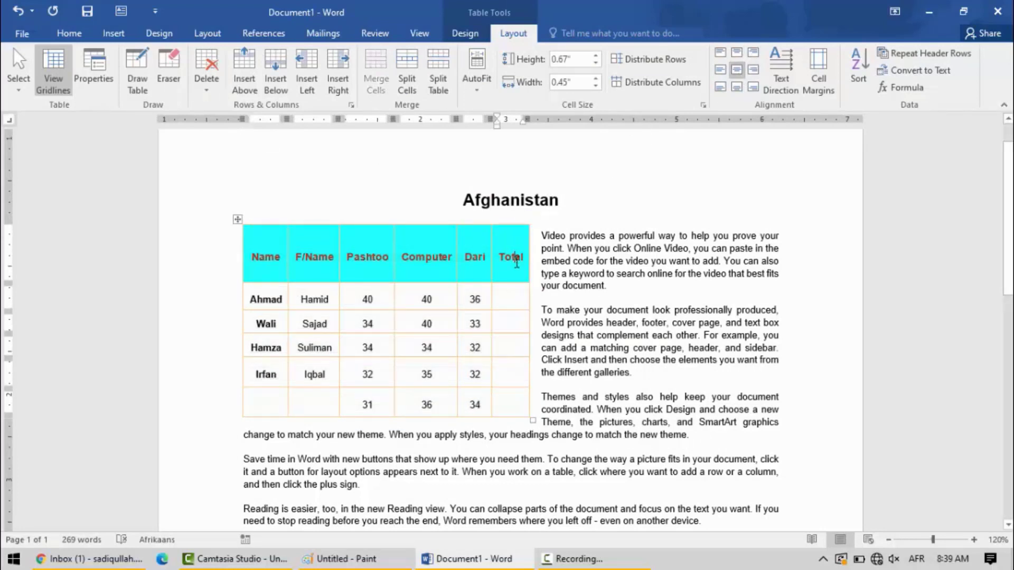
pyautogui.moveTo(523, 262)
pyautogui.mouseDown()
pyautogui.moveTo(398, 242)
pyautogui.moveTo(259, 241)
pyautogui.moveTo(284, 233)
pyautogui.mouseUp()
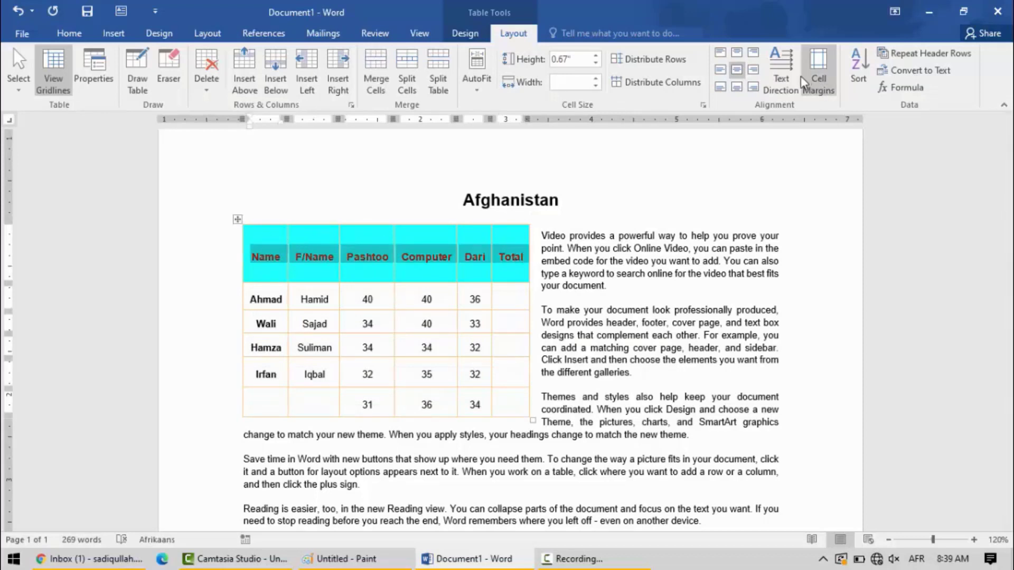
pyautogui.click(785, 72)
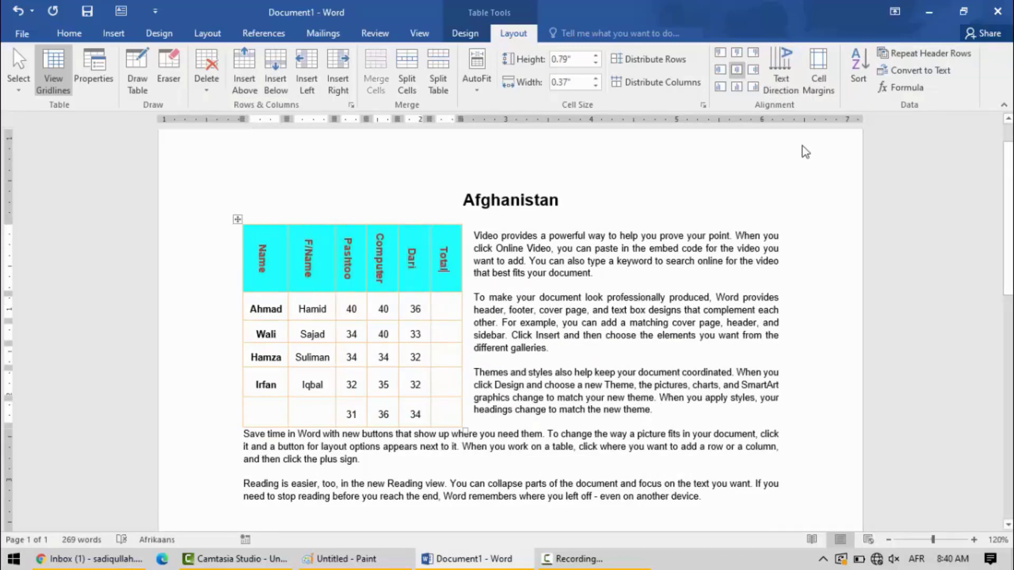
# - Set the table's default top cell margin to 0,06"
pyautogui.click(806, 94)
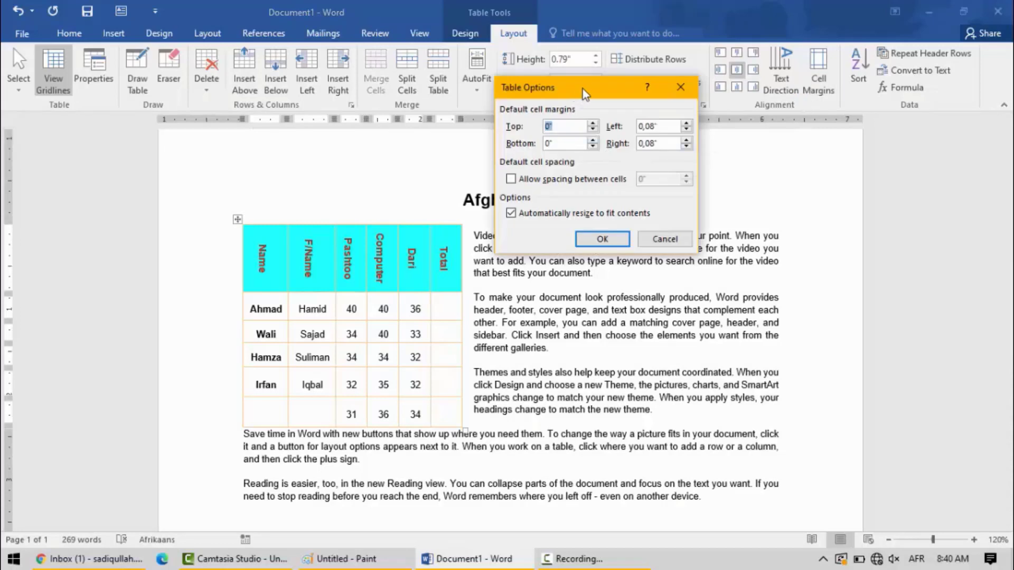
pyautogui.moveTo(582, 89); pyautogui.dragTo(627, 84)
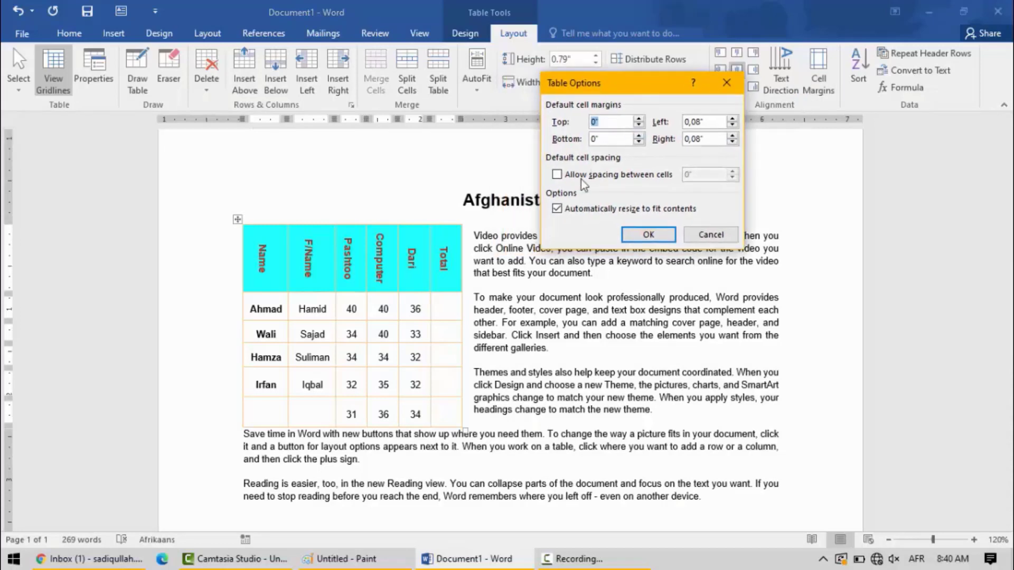
pyautogui.click(639, 119)
pyautogui.click(645, 235)
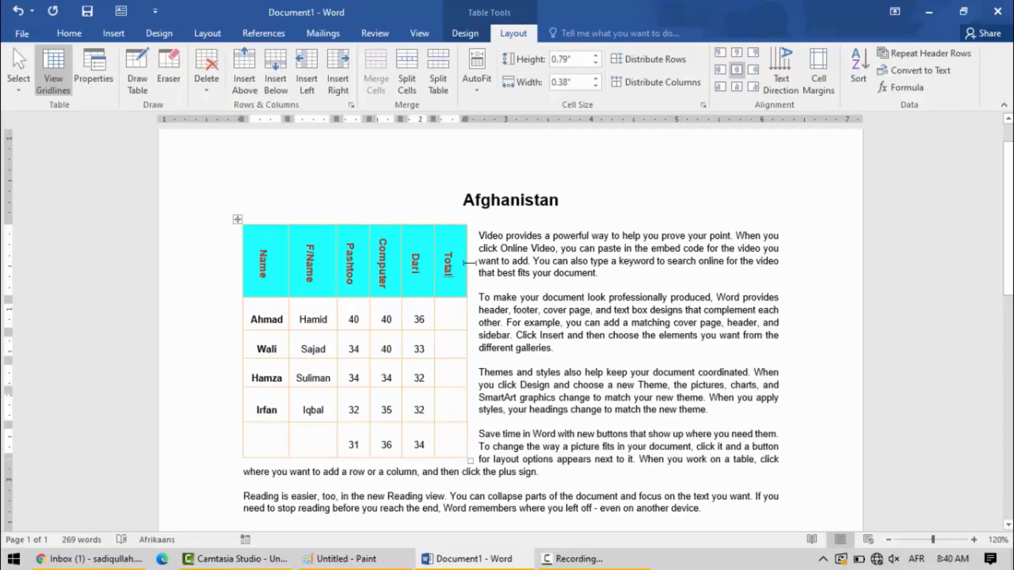
# - Try allowing spacing between the table's cells, and undo it
pyautogui.click(813, 74)
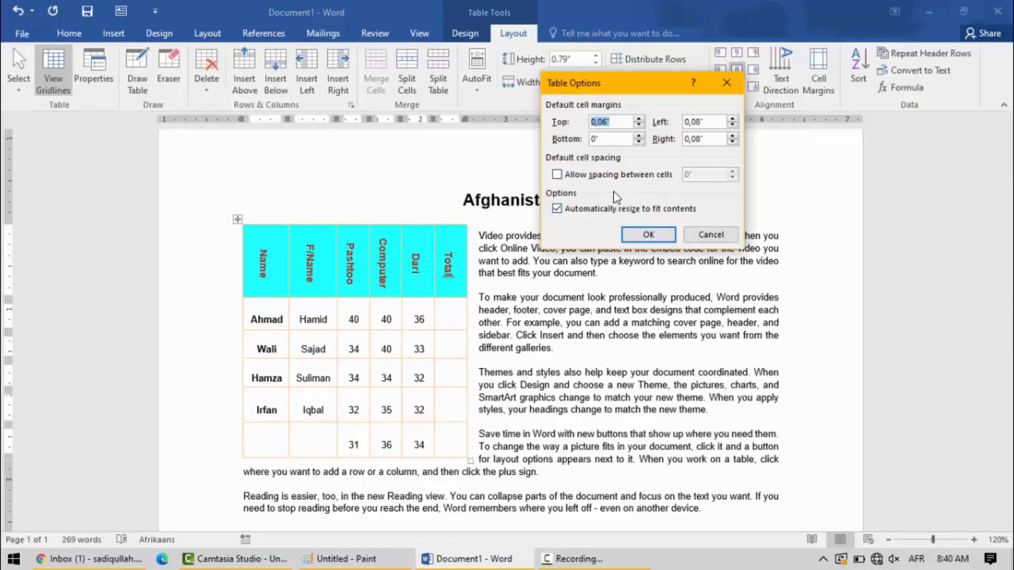
pyautogui.click(597, 175)
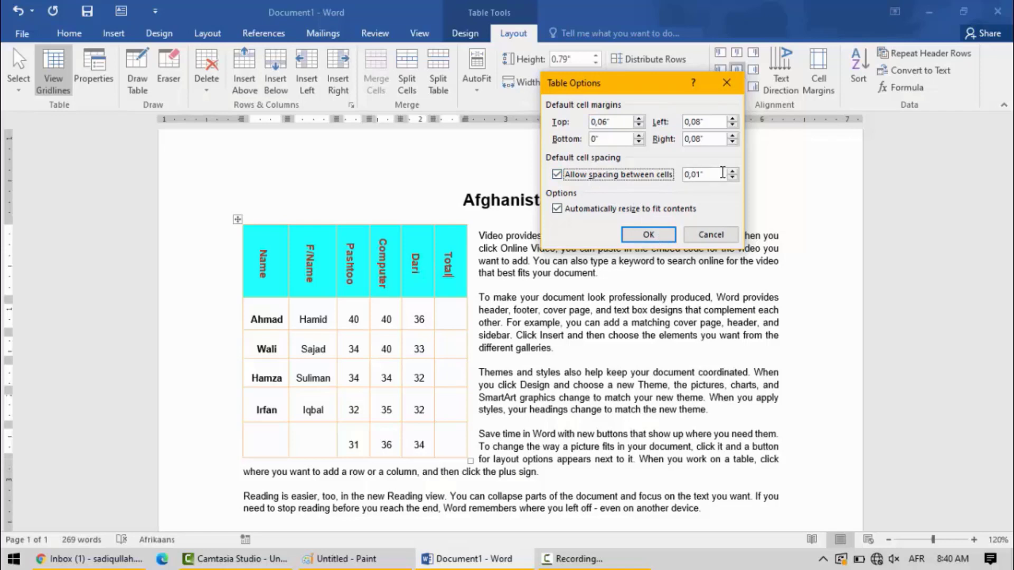
pyautogui.click(732, 171)
pyautogui.click(731, 170)
pyautogui.click(649, 234)
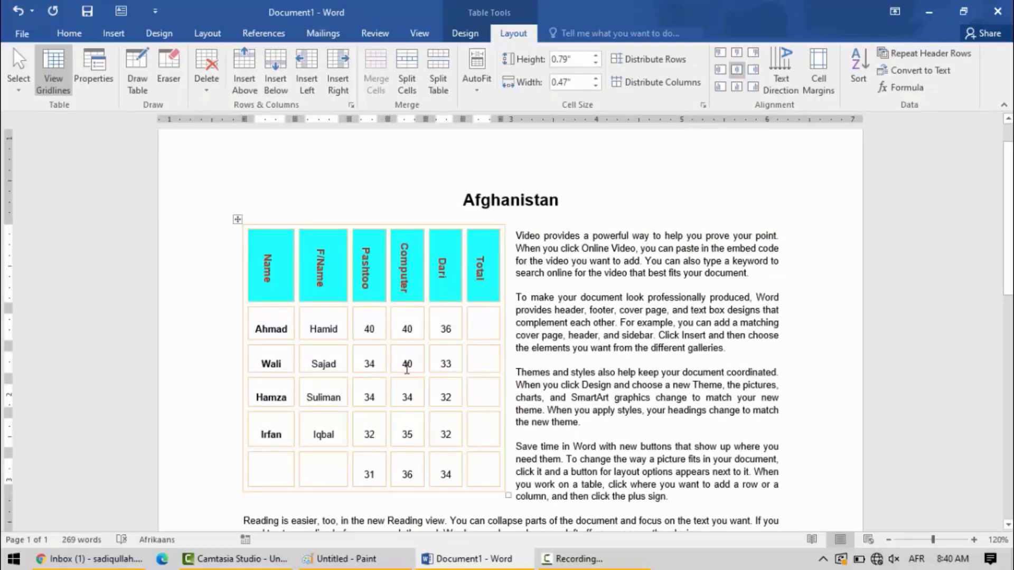
pyautogui.hotkey('ctrl', 'z')
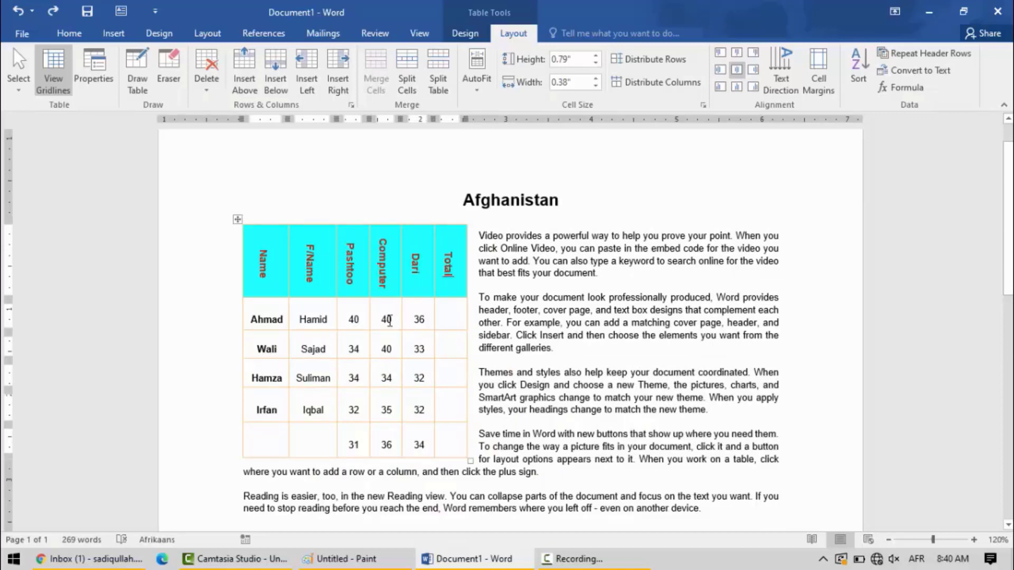
# - Fill in the student's name and father's name in the last row of the marks table
pyautogui.click(273, 440)
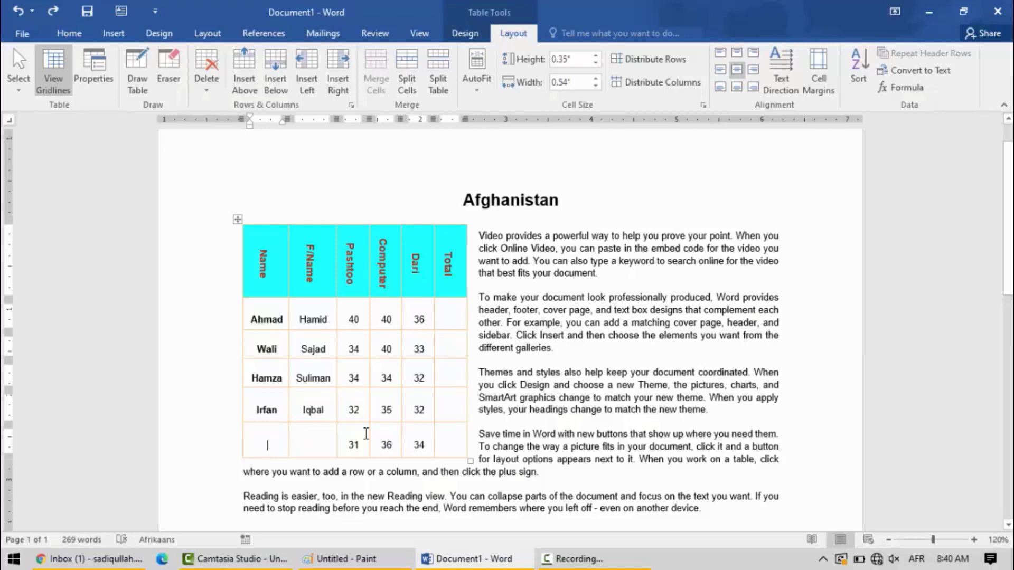
pyautogui.write('Ali')
pyautogui.press('Tab')
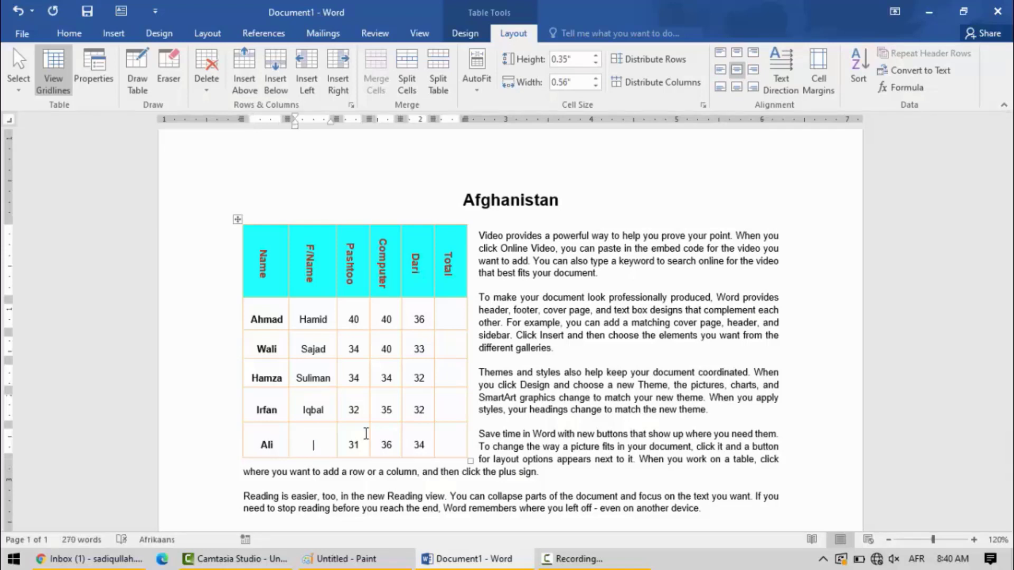
pyautogui.write('Shan')
pyautogui.click(341, 349)
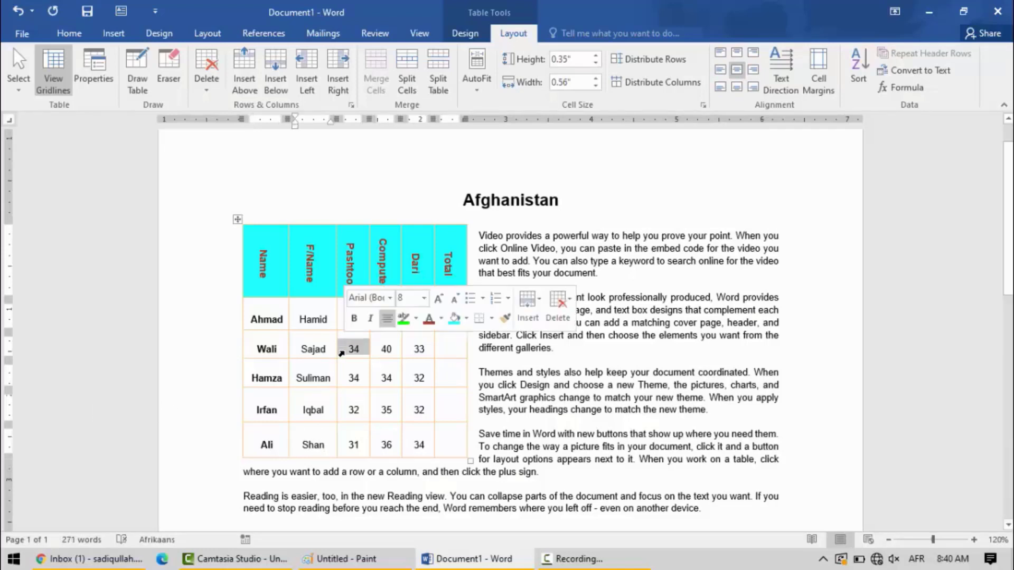
pyautogui.click(385, 381)
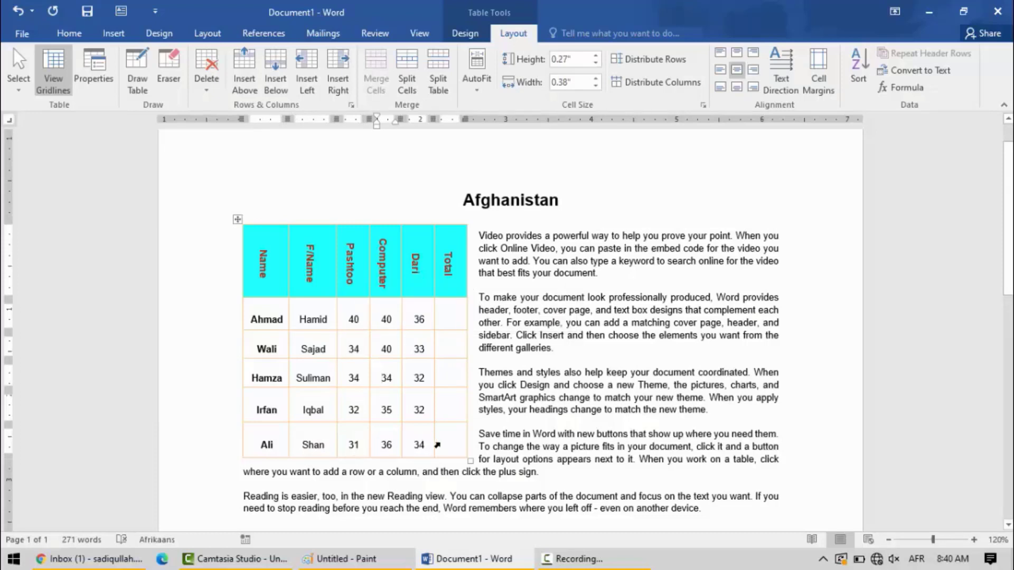
# - Set all text in the marks table to size 10 and make it bold
pyautogui.moveTo(446, 448); pyautogui.dragTo(233, 228)
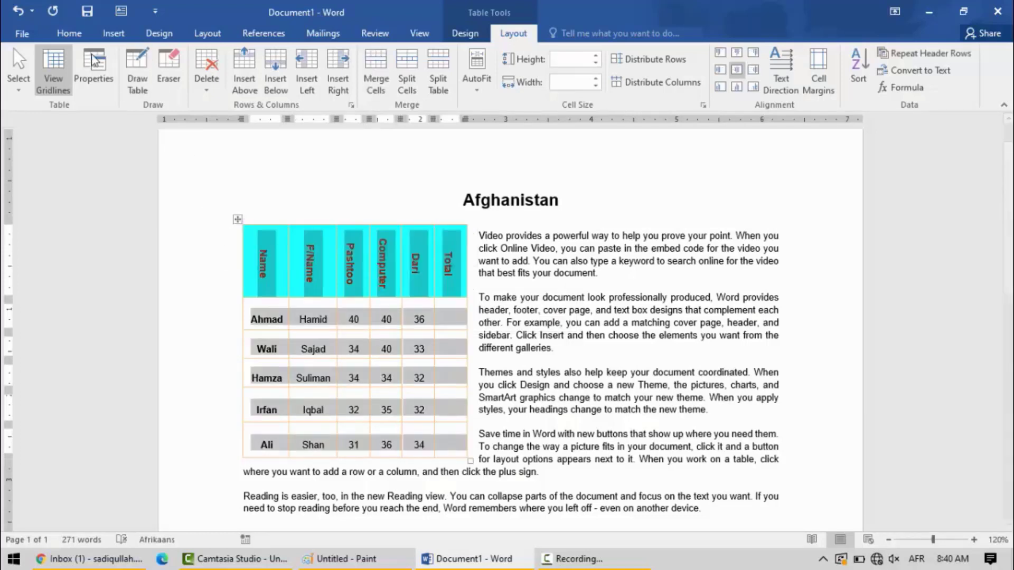
pyautogui.click(70, 33)
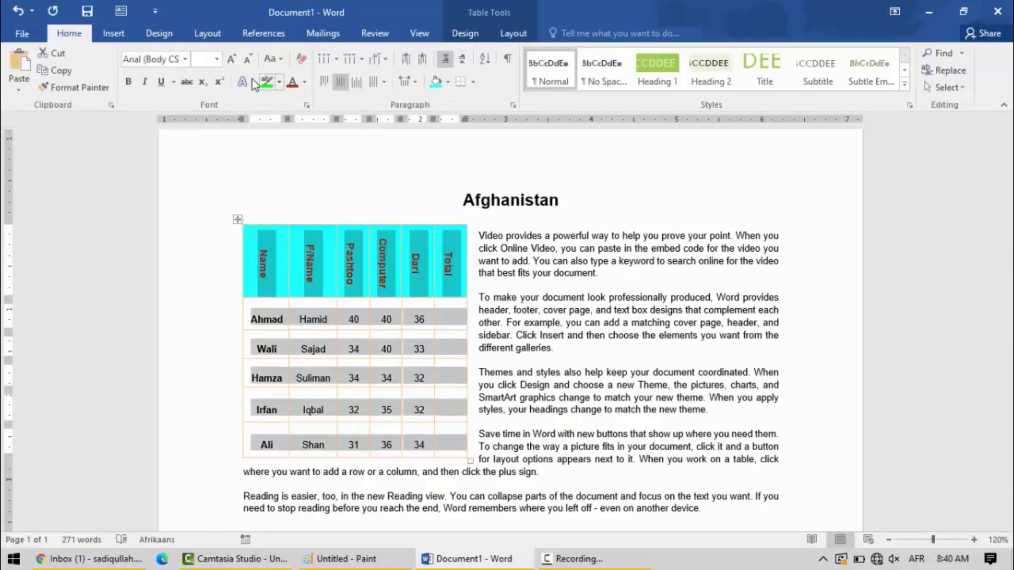
pyautogui.click(231, 59)
pyautogui.click(126, 83)
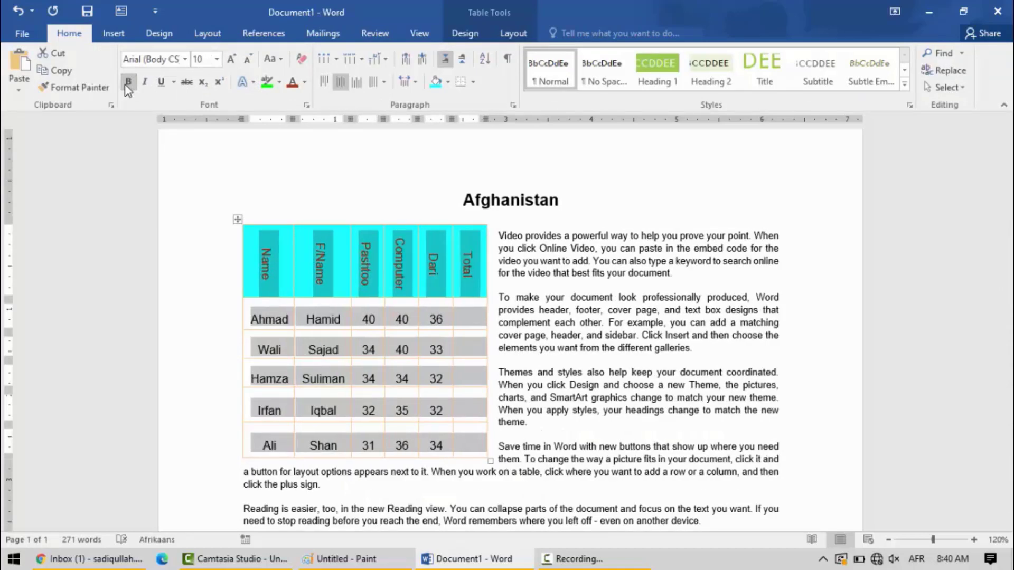
pyautogui.click(126, 83)
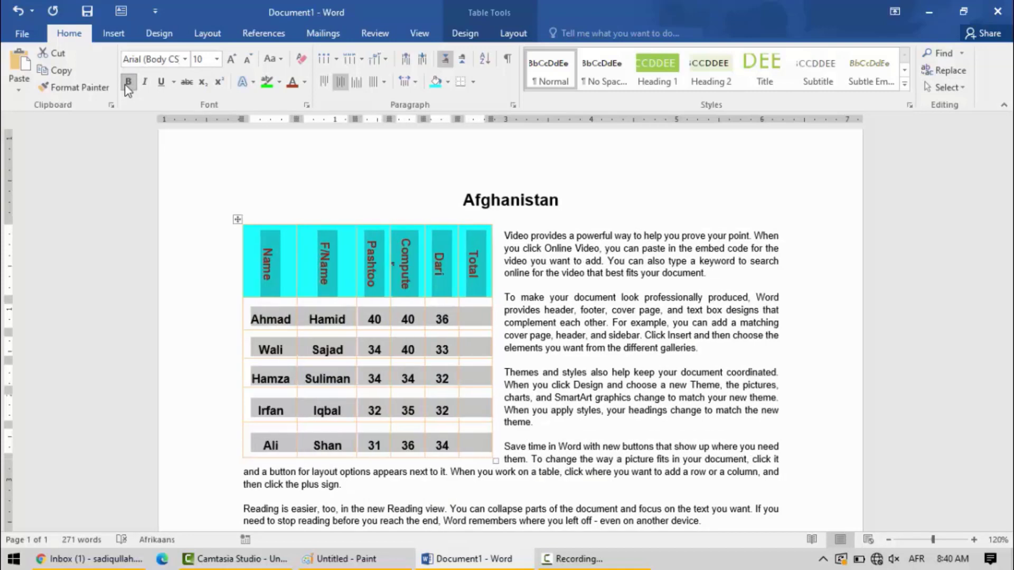
pyautogui.click(464, 318)
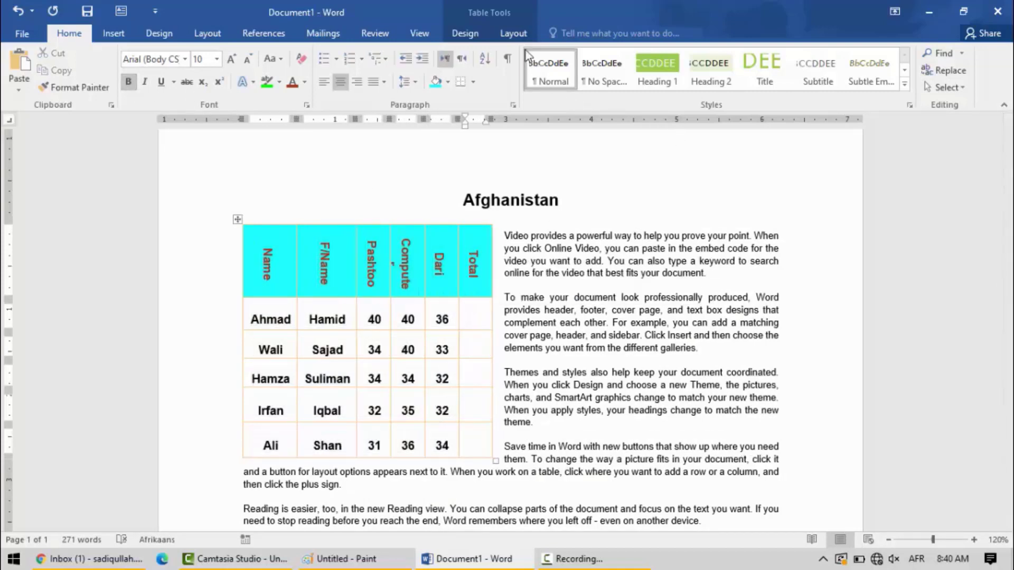
pyautogui.click(517, 34)
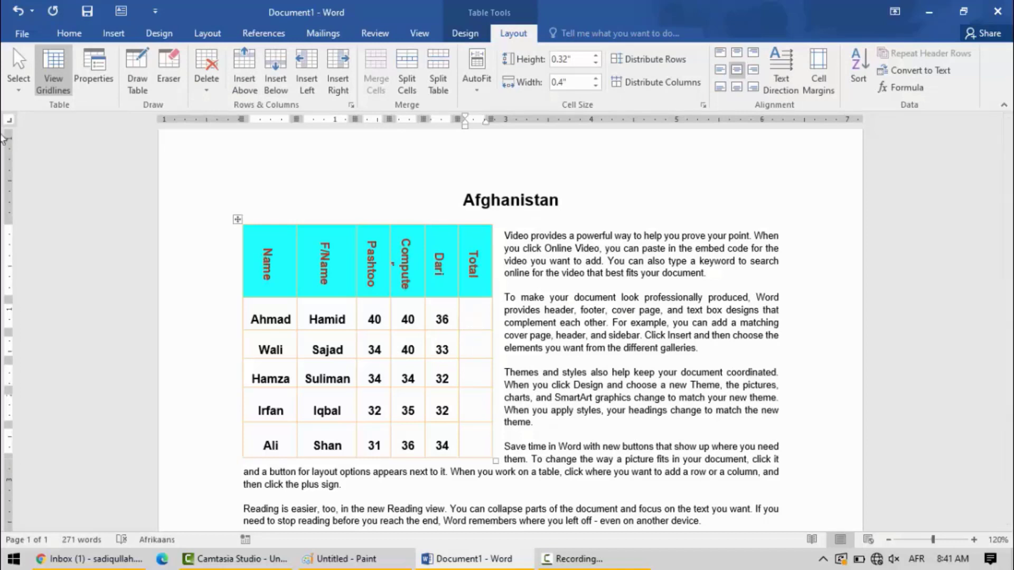
pyautogui.click(64, 34)
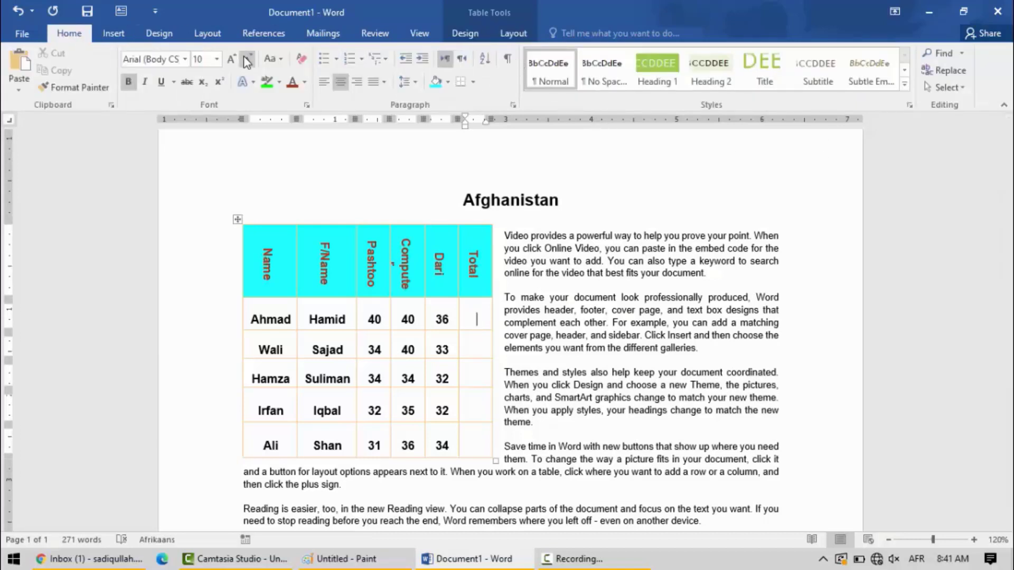
pyautogui.click(511, 38)
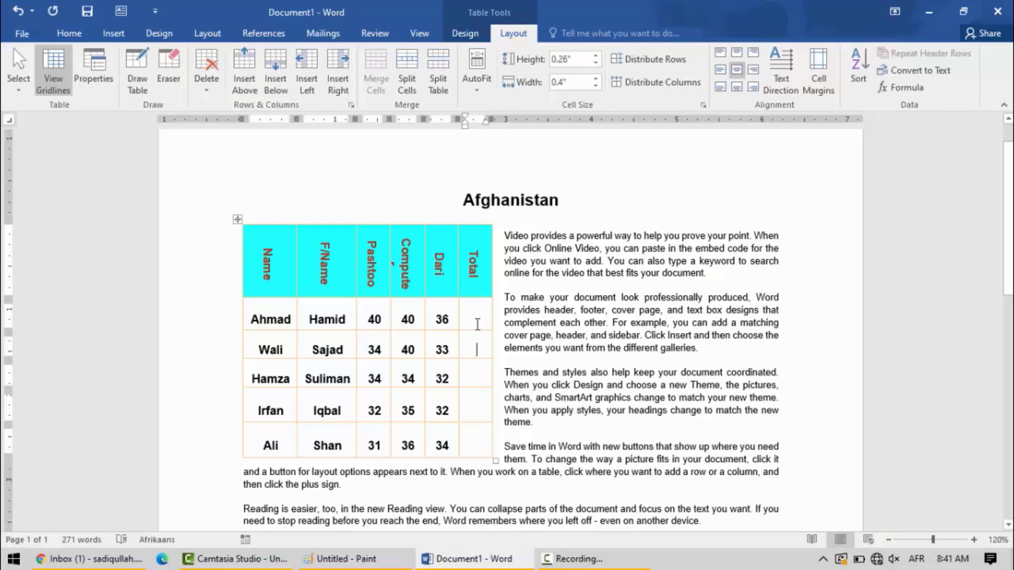
pyautogui.click(476, 343)
pyautogui.click(470, 328)
pyautogui.click(476, 381)
pyautogui.click(475, 446)
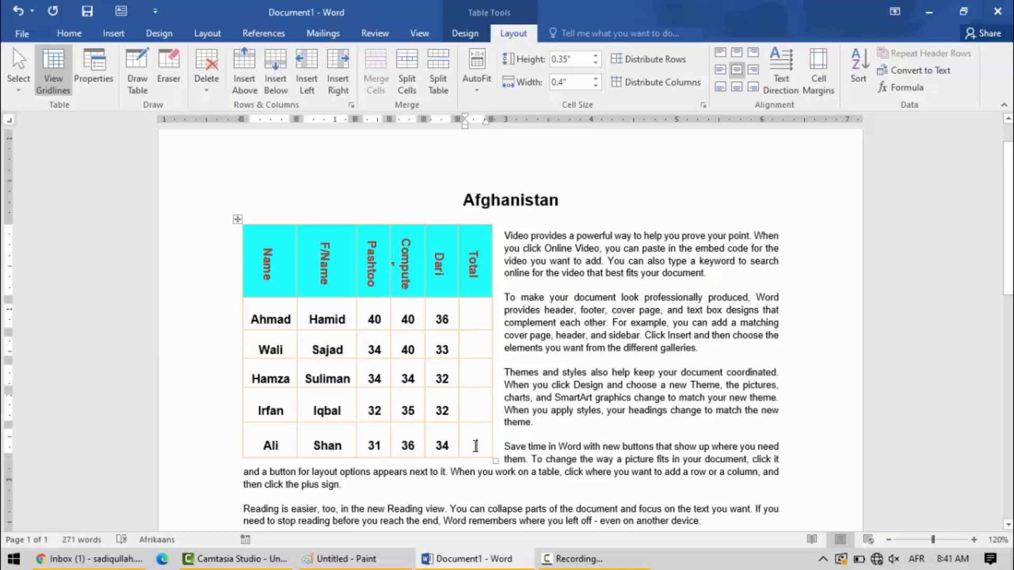